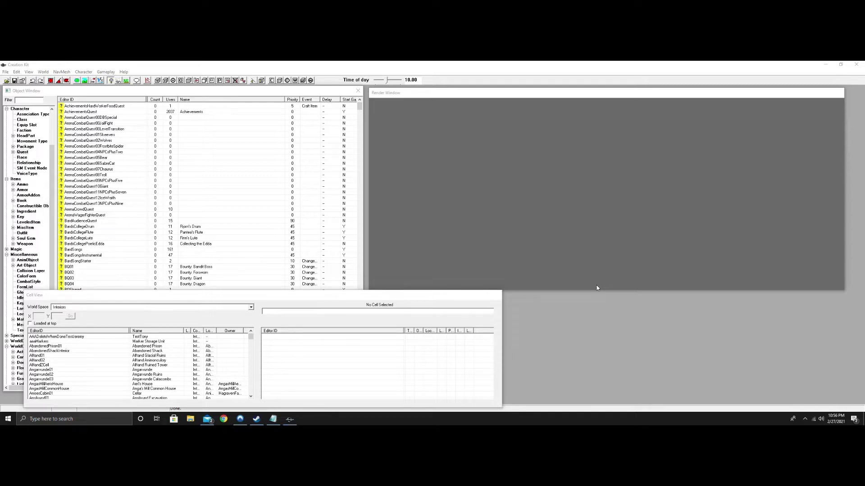
# - Check the list of master and plugin files available for loading
pyautogui.click(6, 82)
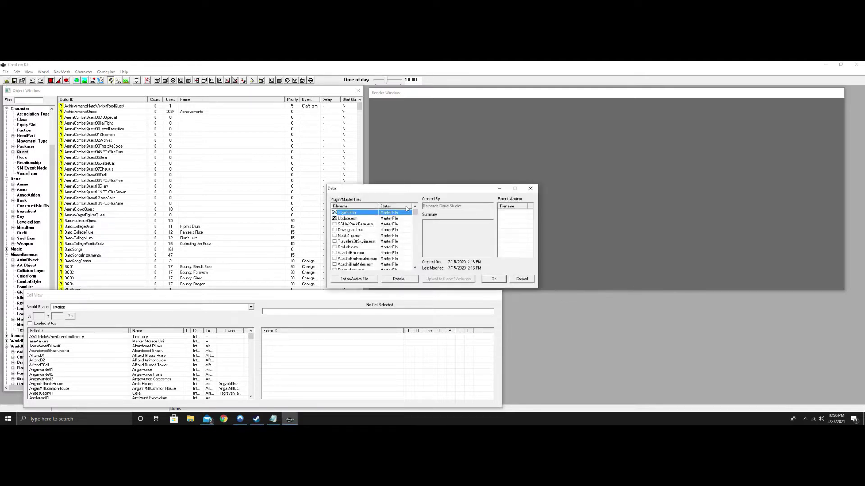
pyautogui.moveTo(417, 212); pyautogui.dragTo(416, 268)
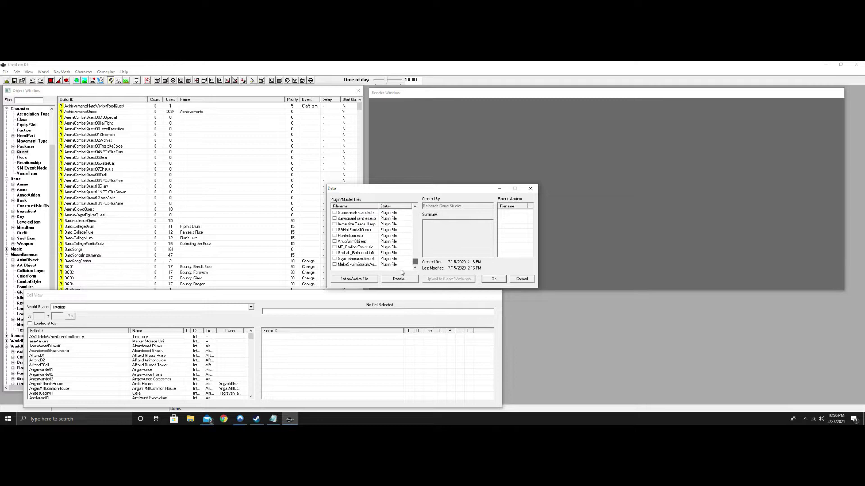
pyautogui.moveTo(416, 263); pyautogui.dragTo(415, 211)
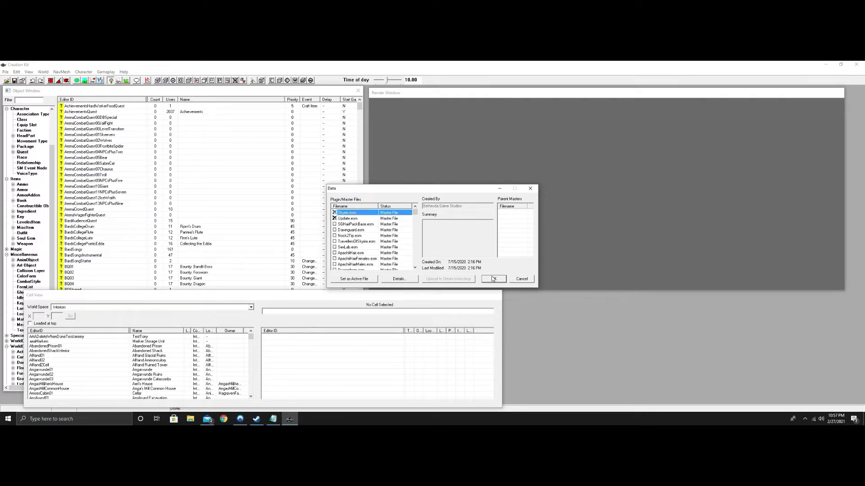
pyautogui.click(522, 279)
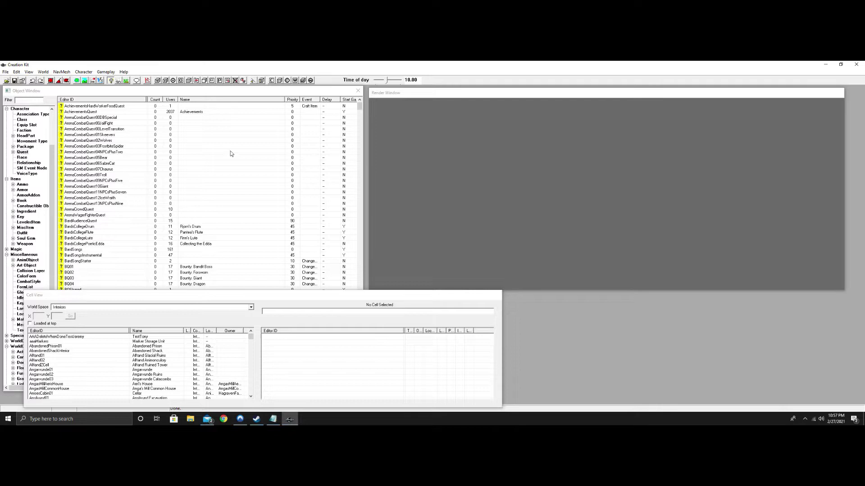
# - Create a new quest with ID zzz_TheTour, quest name The Tour and type Main Quest
pyautogui.click(283, 94)
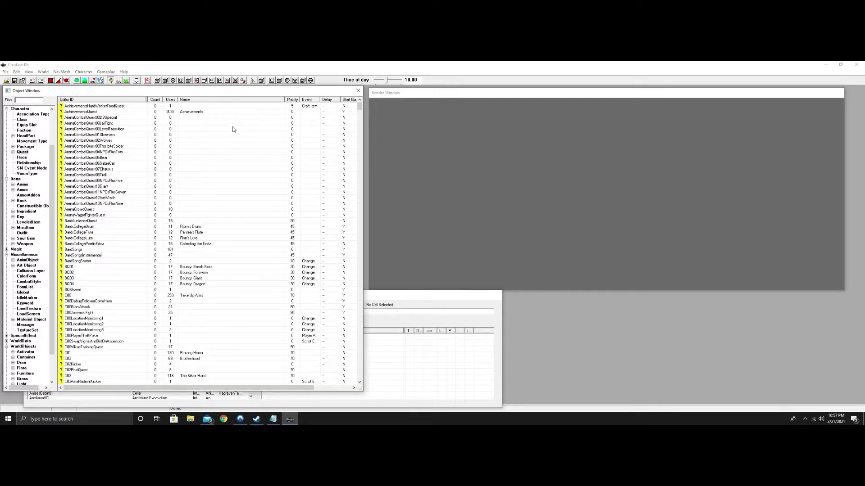
pyautogui.rightClick(217, 135)
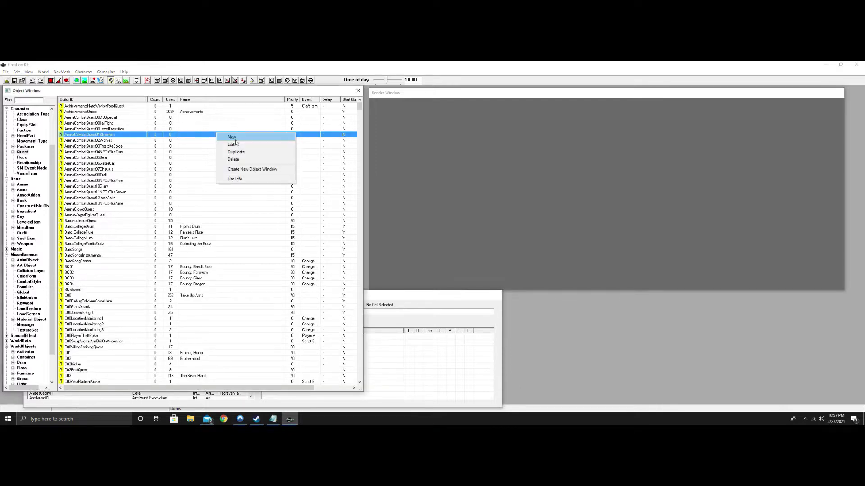
pyautogui.click(233, 137)
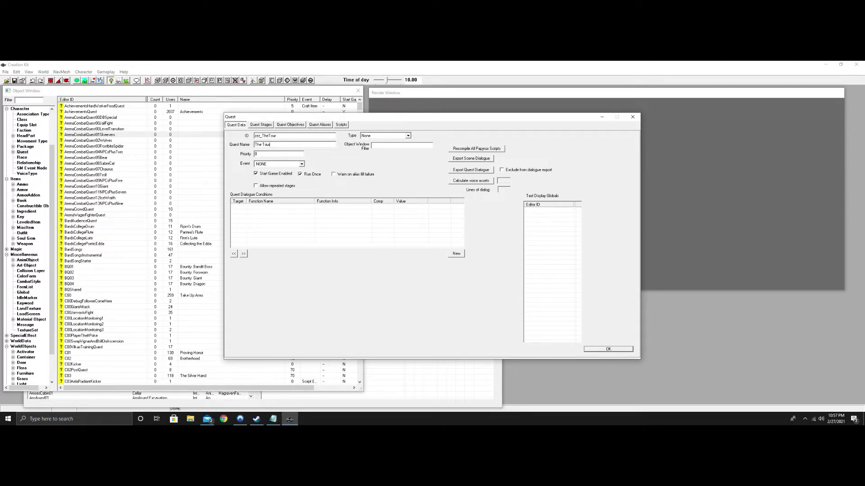
pyautogui.click(407, 136)
pyautogui.click(376, 163)
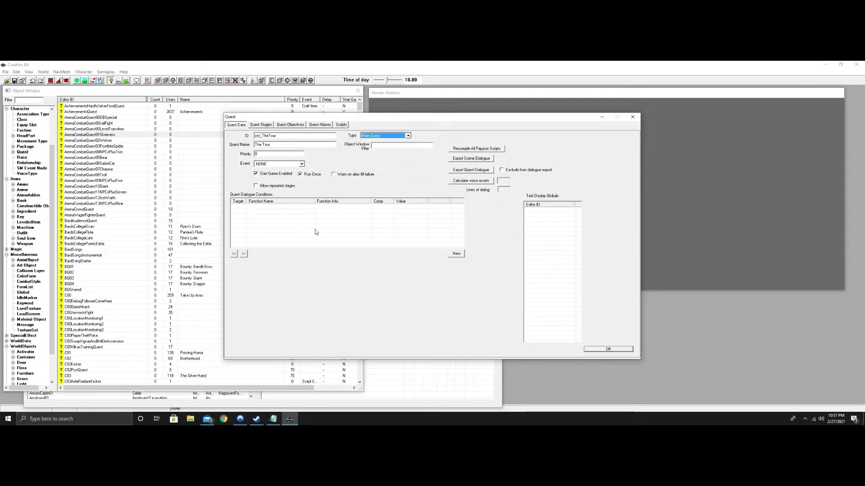
# - Set the quest's priority to 80 and turn off Start Game Enabled
pyautogui.press('Tab')
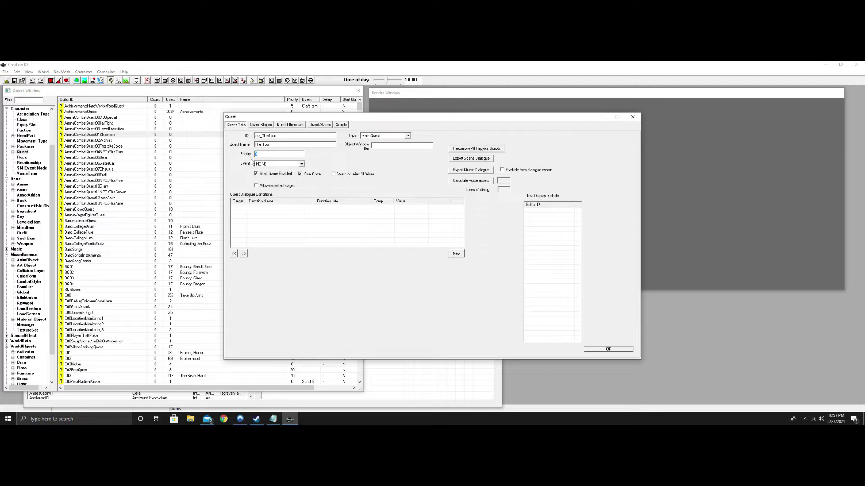
pyautogui.write('8')
pyautogui.click(256, 175)
# - Add three quest stages with the indices 0, 10 and 15
pyautogui.click(268, 127)
pyautogui.rightClick(247, 149)
pyautogui.click(256, 153)
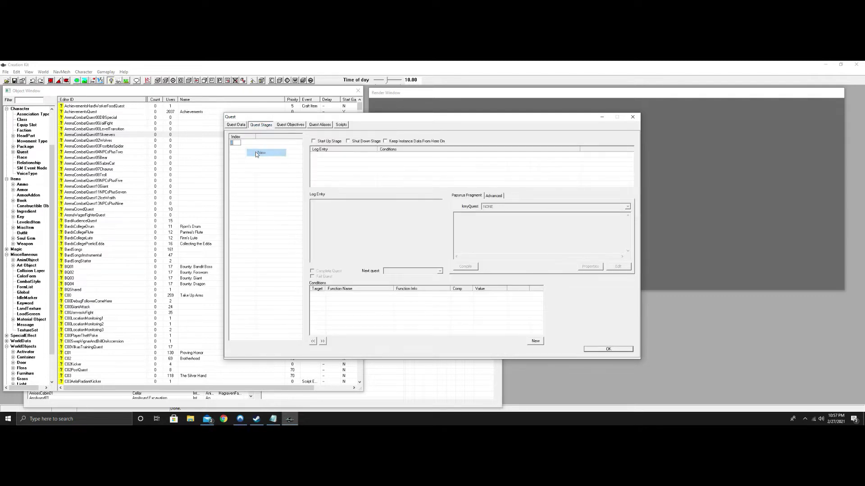
pyautogui.rightClick(238, 163)
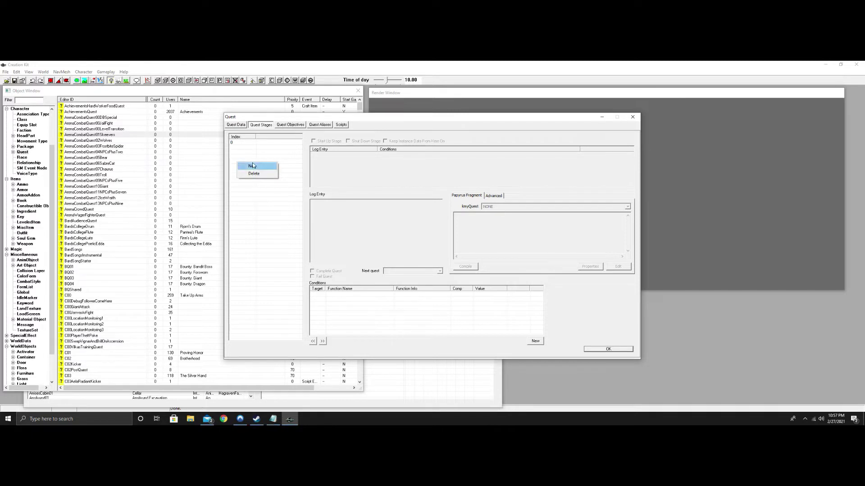
pyautogui.click(252, 166)
pyautogui.write('10')
pyautogui.rightClick(238, 162)
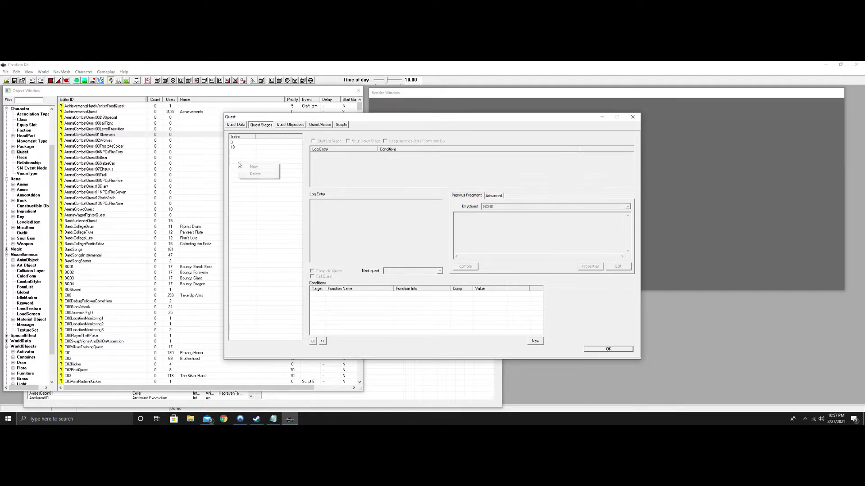
pyautogui.click(250, 166)
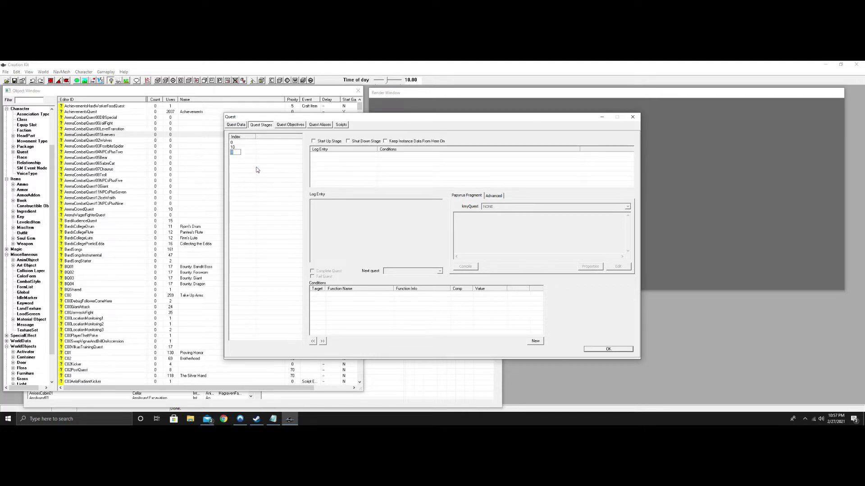
pyautogui.write('15')
# - Mark stage 0 as a start up stage and add an empty log entry to it
pyautogui.click(238, 142)
pyautogui.click(314, 141)
pyautogui.rightClick(343, 157)
pyautogui.click(353, 162)
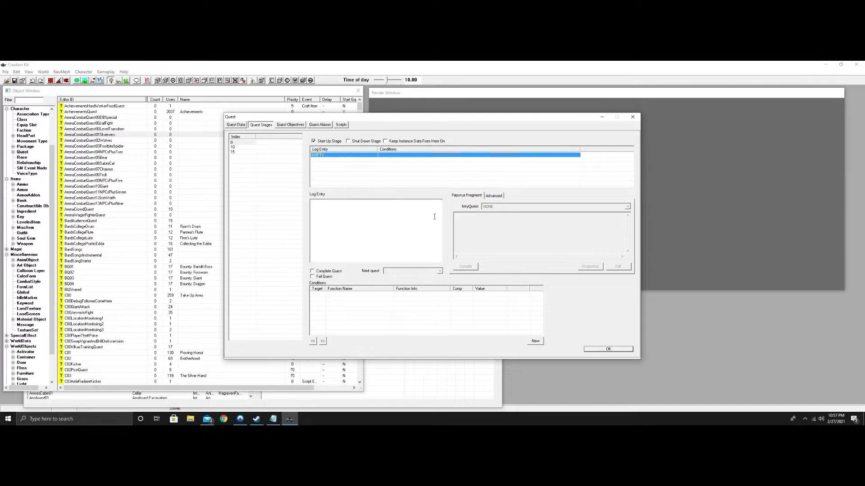
# - Mark stage 15 as a start up stage, give it an empty log entry, and accept the new quest
pyautogui.click(235, 153)
pyautogui.click(314, 141)
pyautogui.rightClick(373, 158)
pyautogui.click(381, 162)
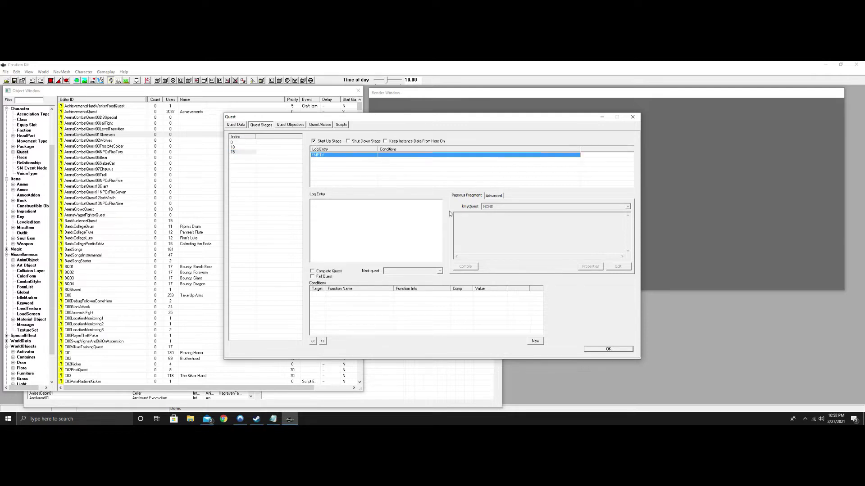
pyautogui.click(613, 350)
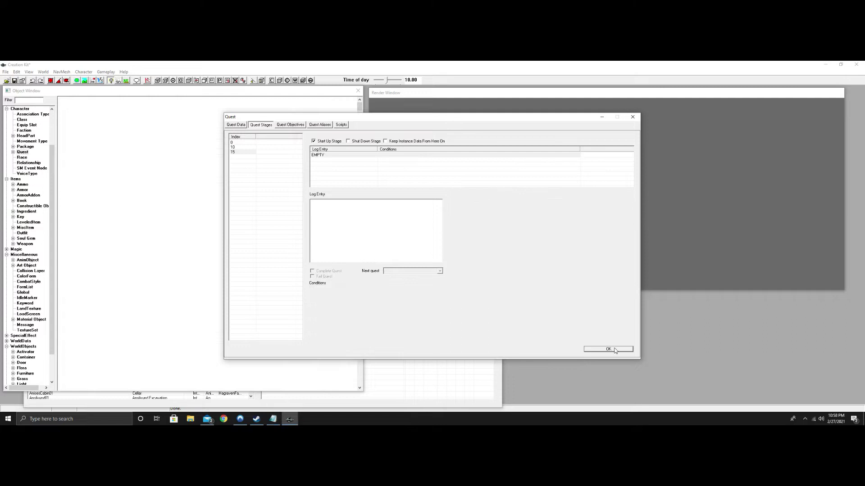
# - Save the plugin under the file name TheTour
pyautogui.click(14, 81)
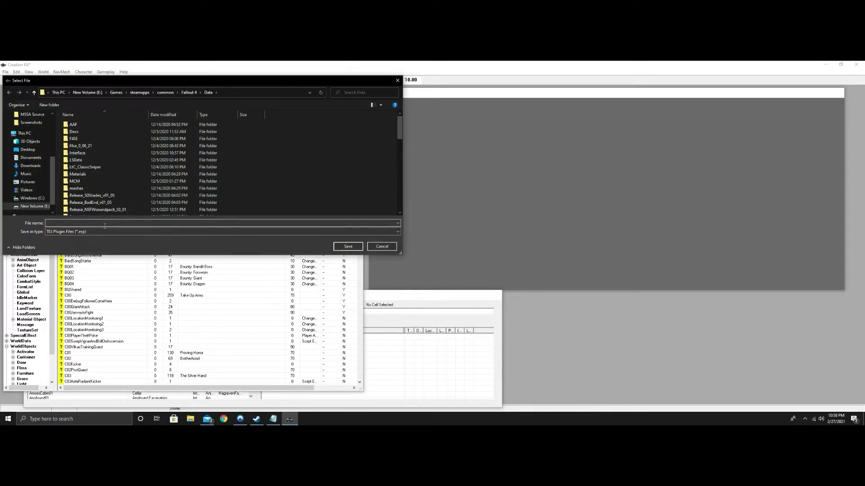
pyautogui.write('TheTour')
pyautogui.click(352, 247)
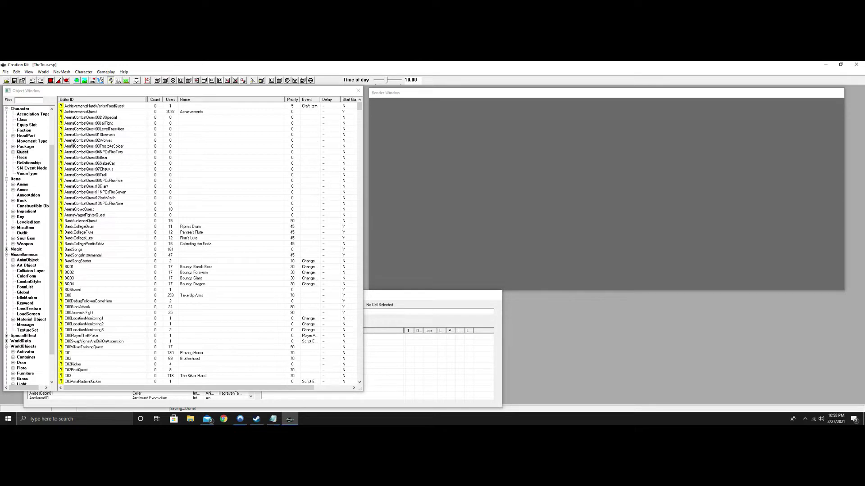
# - Filter the quest list by zzz, reopen the zzz_TheTour quest, and look over its stages and objectives
pyautogui.click(27, 102)
pyautogui.write('zzz')
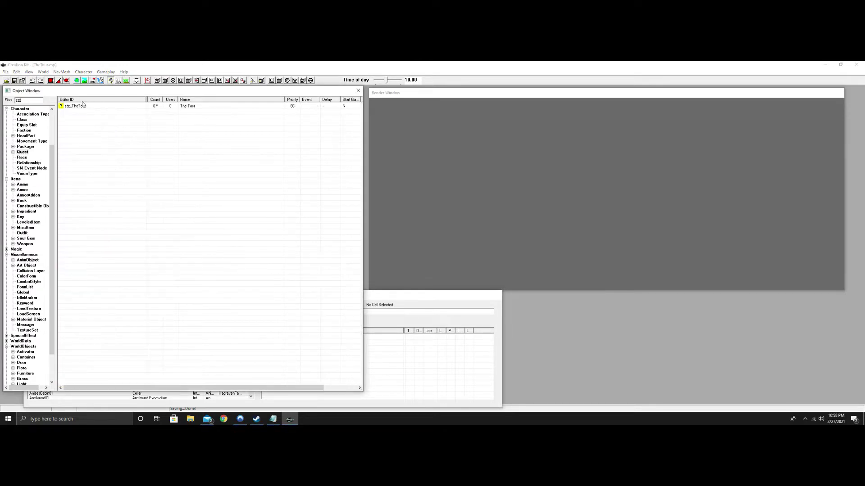
pyautogui.doubleClick(91, 108)
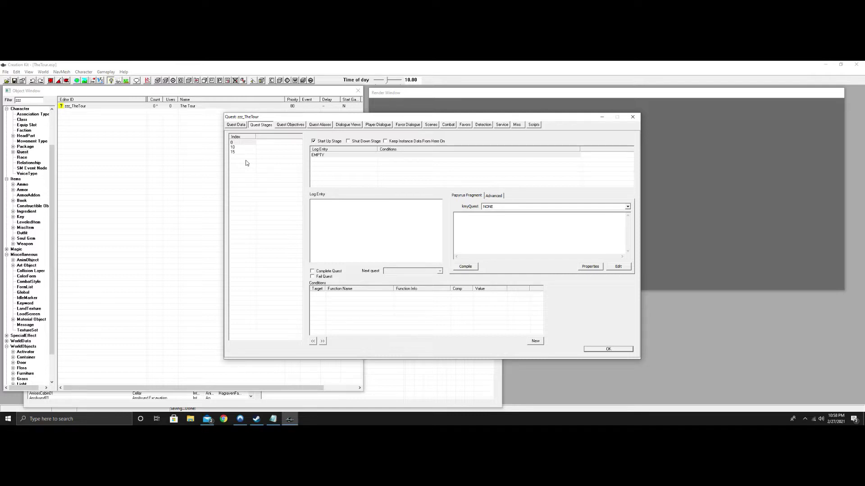
pyautogui.click(291, 125)
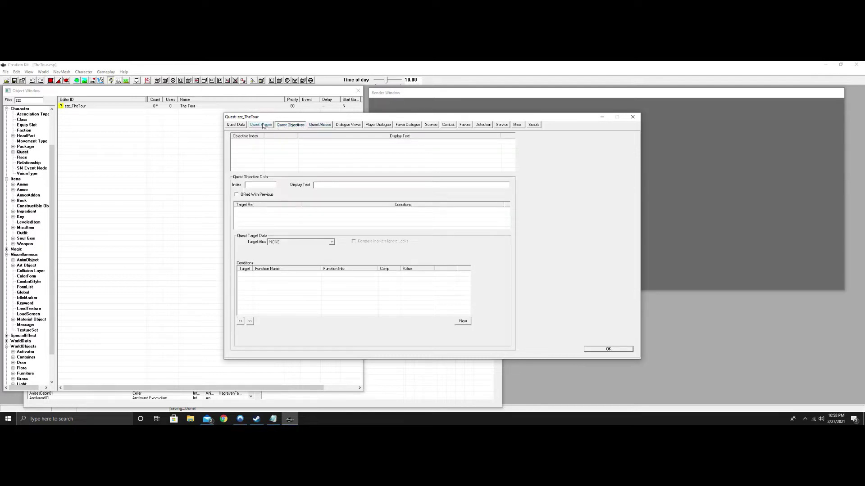
pyautogui.click(261, 126)
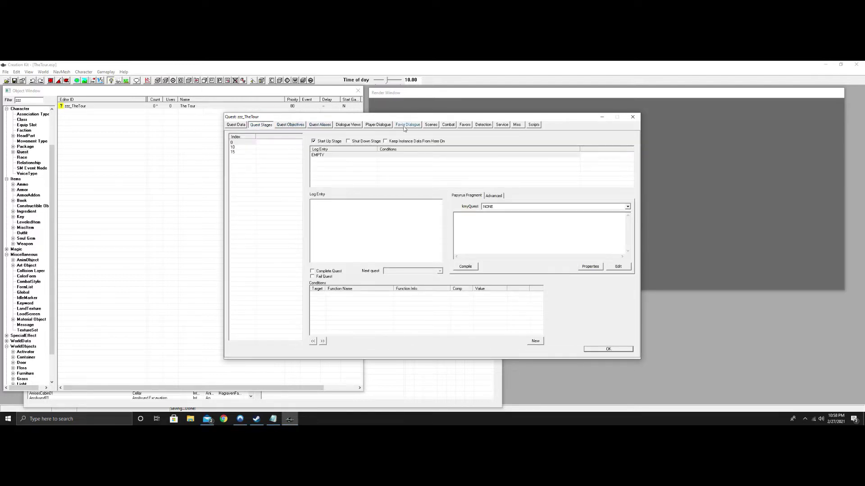
# - Create a player dialogue branch for greeting Hulda, with the starting topic zzz_TheTourHuldaGreetTopic
pyautogui.click(377, 127)
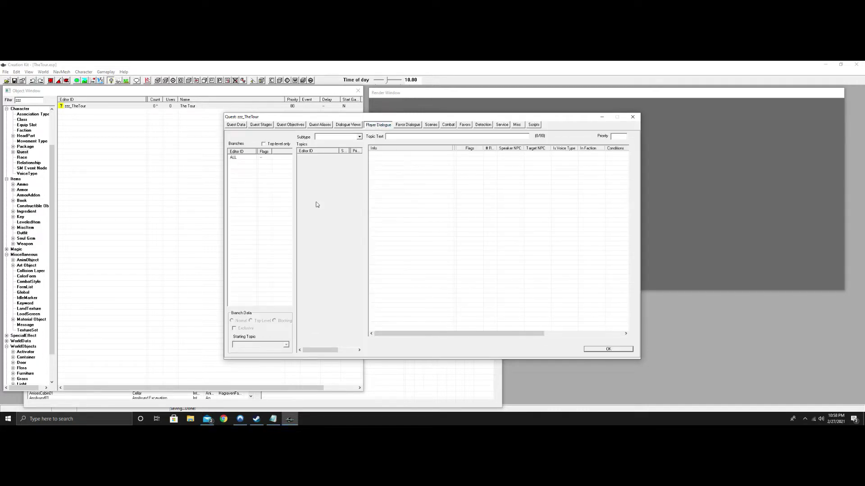
pyautogui.rightClick(257, 167)
pyautogui.click(271, 173)
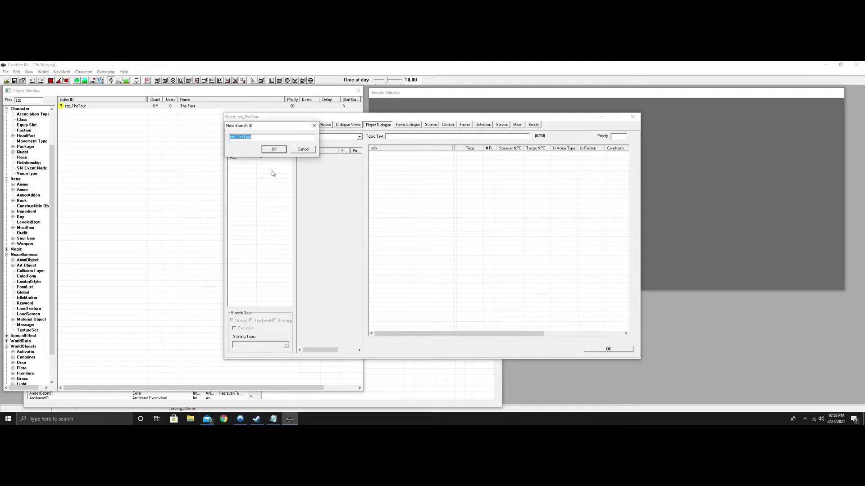
pyautogui.click(257, 140)
pyautogui.click(273, 150)
pyautogui.click(273, 150)
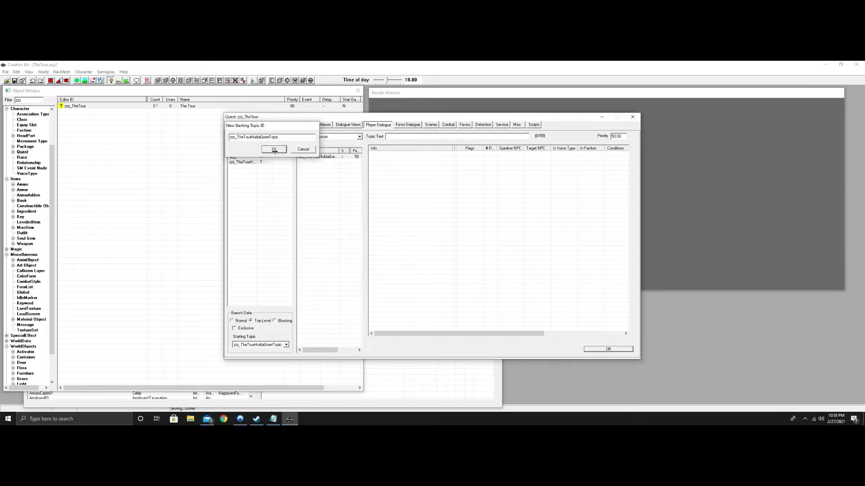
# - Set the greeting topic's text to "Hulda, I bought breezehome", correcting the lowercase i and ignoring the other spelling suggestions
pyautogui.click(320, 158)
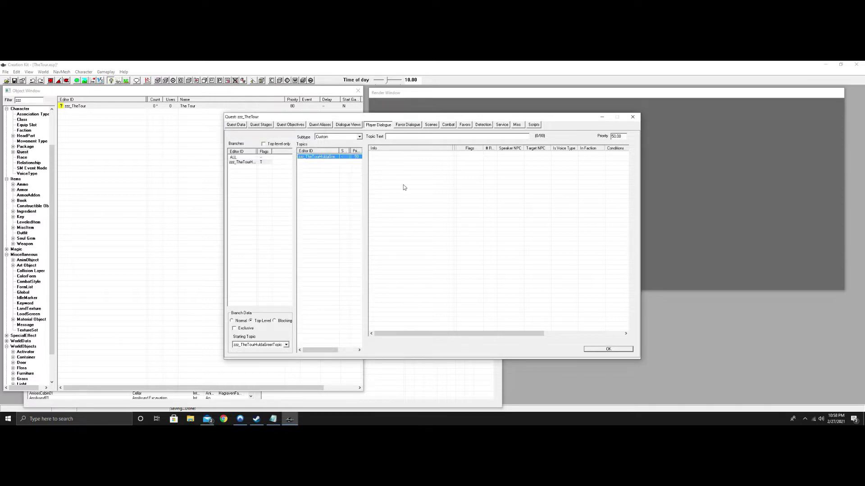
pyautogui.click(423, 136)
pyautogui.write('bought breezehome')
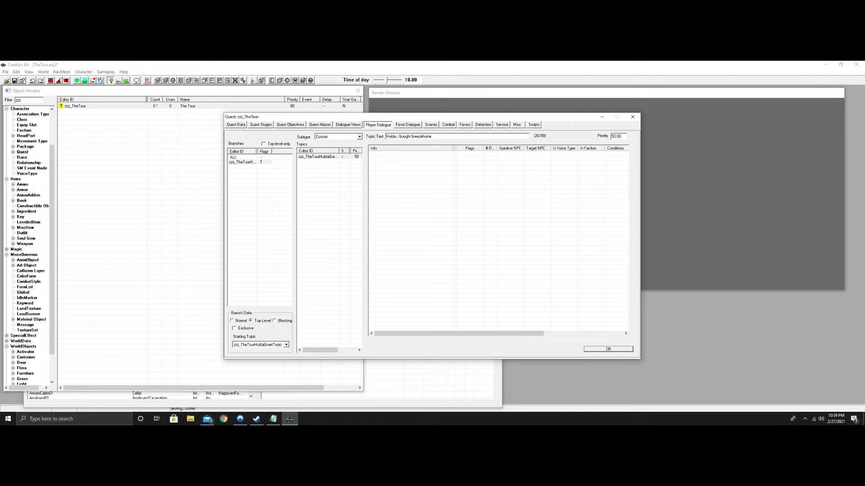
pyautogui.click(494, 169)
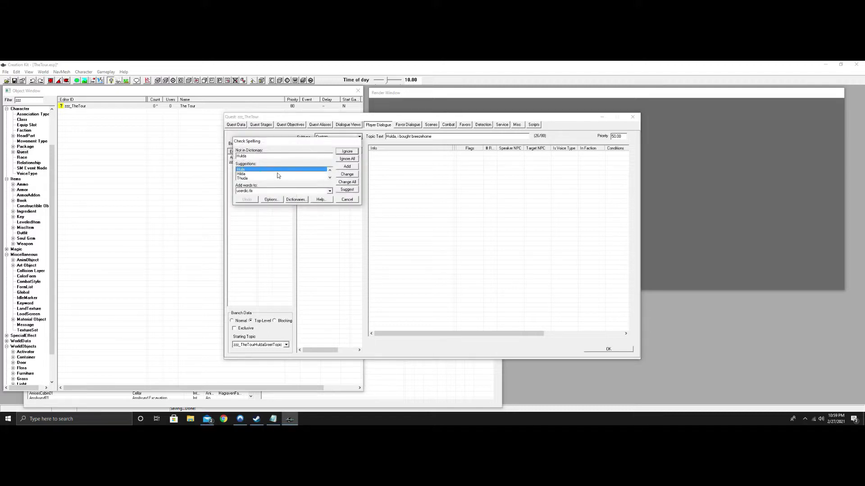
pyautogui.click(353, 153)
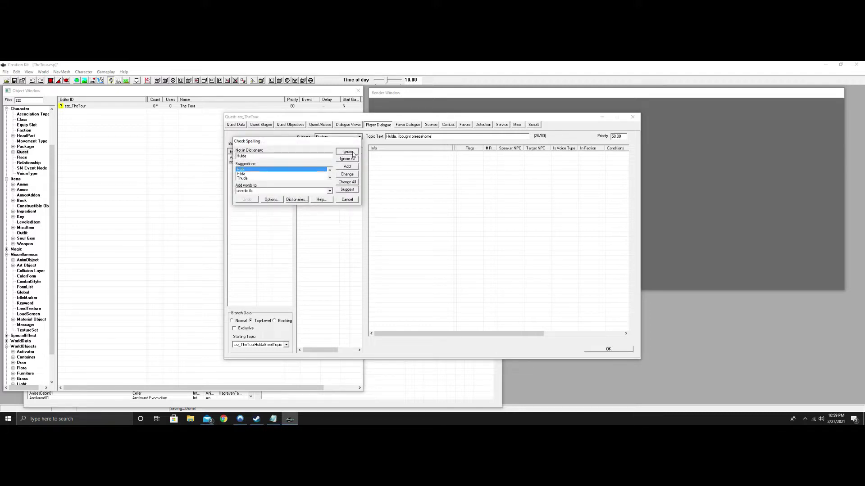
pyautogui.click(343, 176)
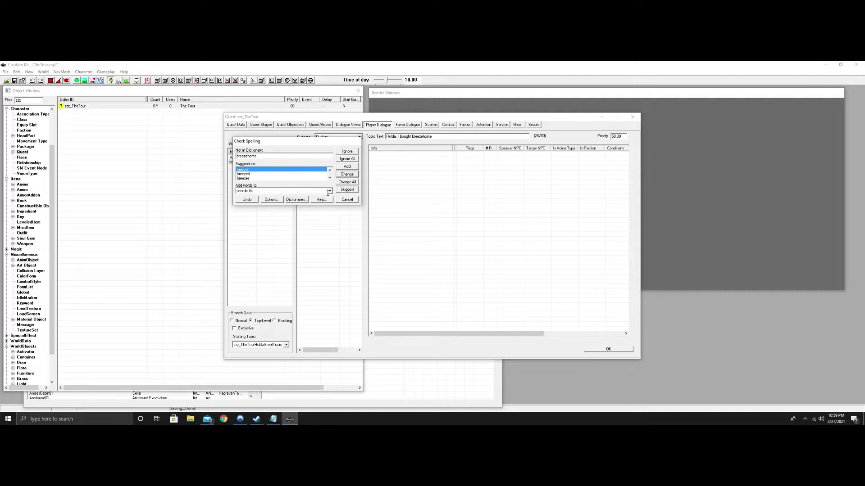
pyautogui.click(353, 152)
pyautogui.click(347, 152)
# - Add a new info to the greeting topic with the response text "Can I see it?"
pyautogui.rightClick(429, 154)
pyautogui.click(434, 157)
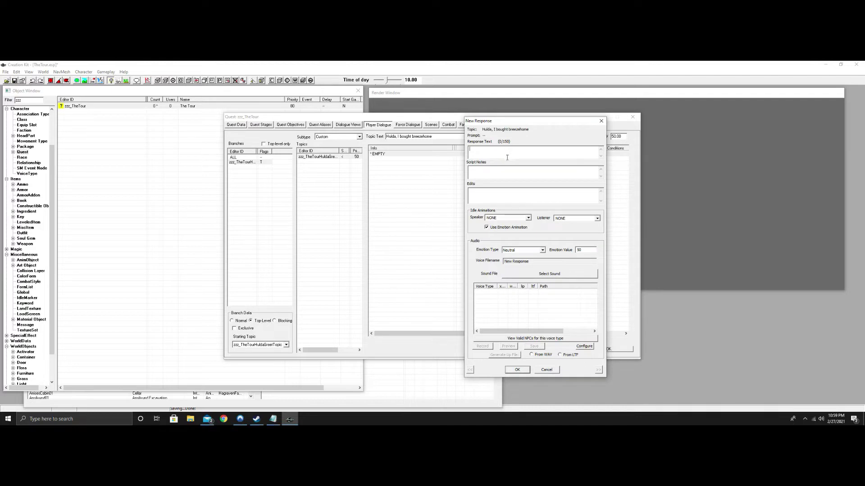
pyautogui.write('Cab I see it?')
pyautogui.click(476, 156)
pyautogui.press('BackSpace')
pyautogui.write('n')
pyautogui.click(516, 370)
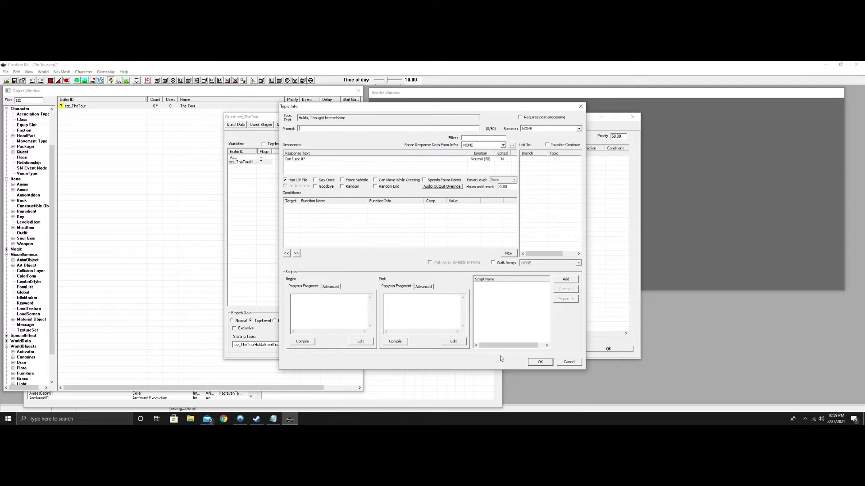
# - Force the subtitle for the "Can I see it?" info and add a GetIsID condition for actor Hulda equal to 1
pyautogui.click(342, 180)
pyautogui.rightClick(380, 213)
pyautogui.click(392, 217)
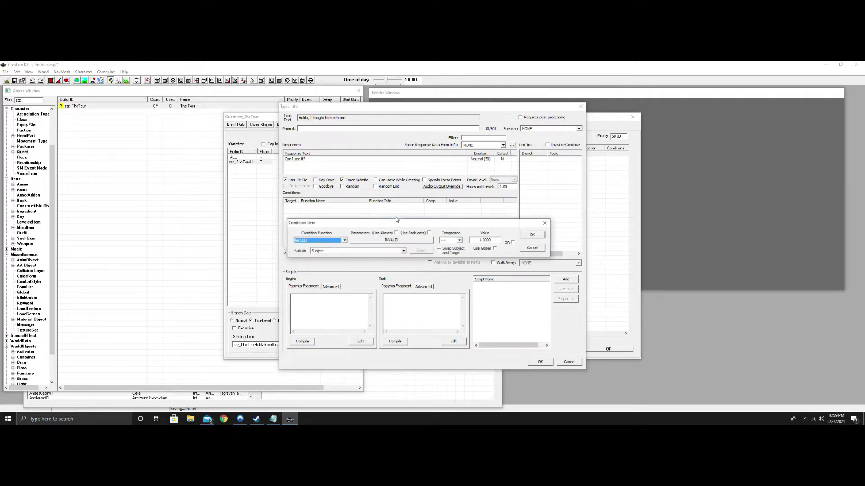
pyautogui.click(408, 242)
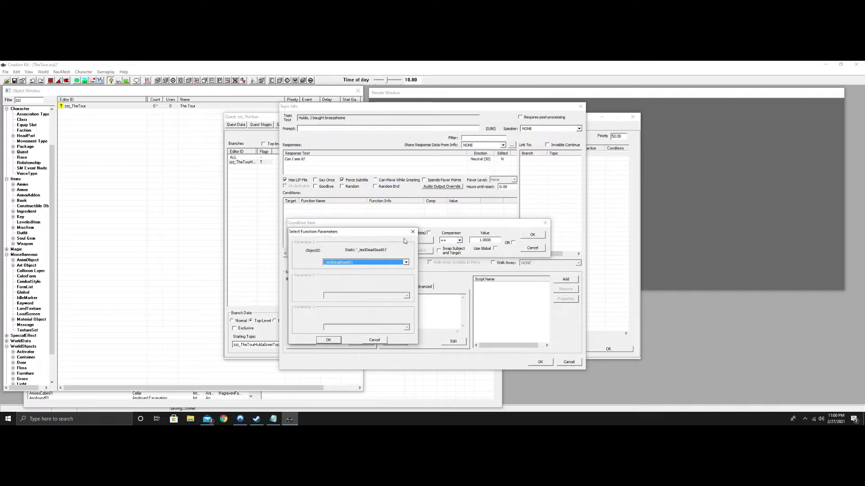
pyautogui.write('Hulda')
pyautogui.click(329, 340)
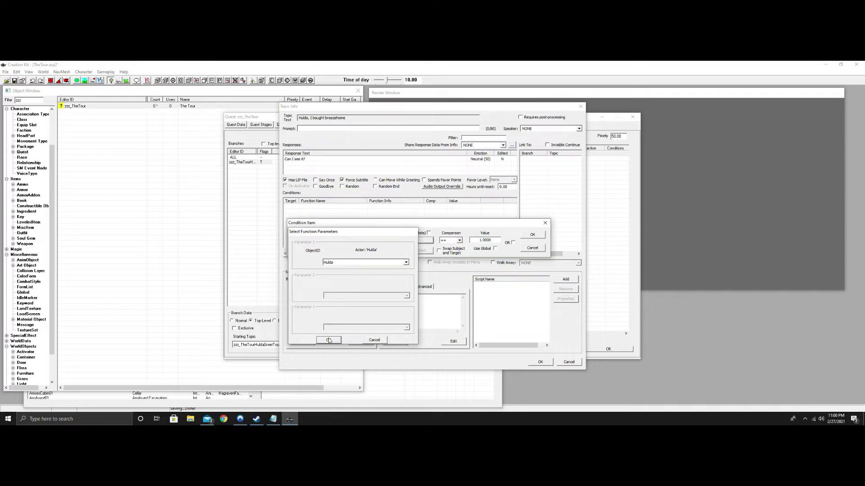
pyautogui.click(533, 236)
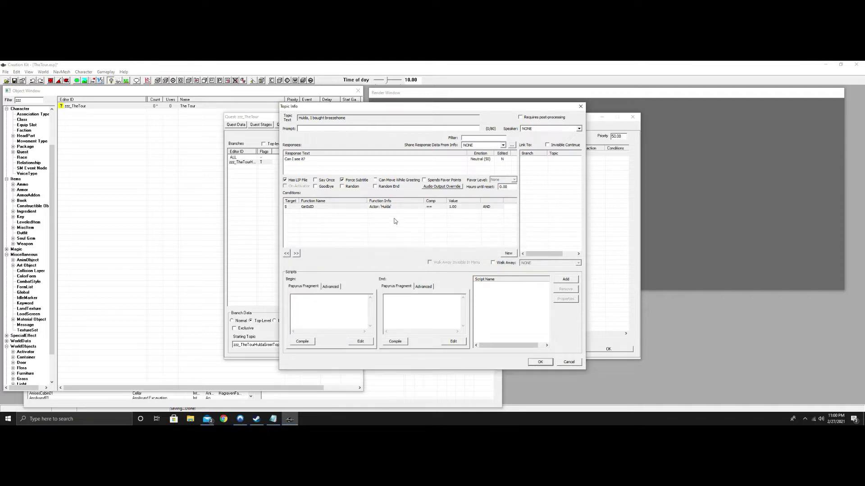
# - Add a GetInCell condition for the cell WhiterunBanneredMare equal to 1, so the line only appears inside the inn
pyautogui.rightClick(417, 220)
pyautogui.click(418, 221)
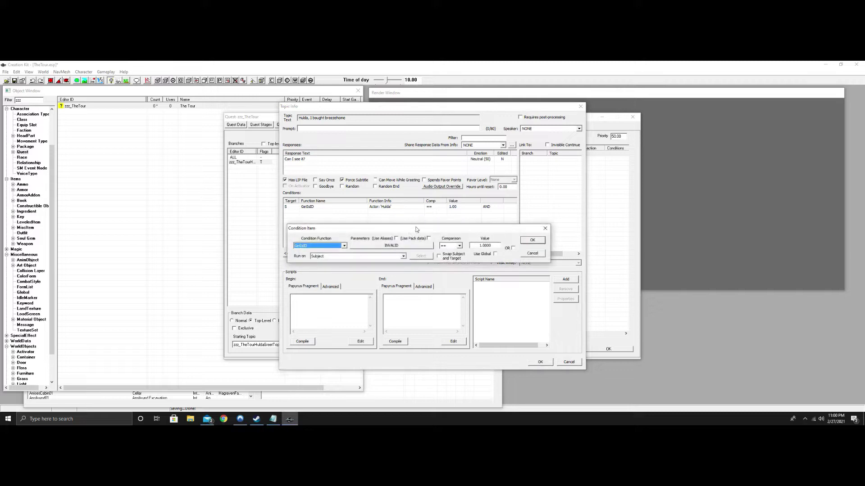
pyautogui.click(344, 245)
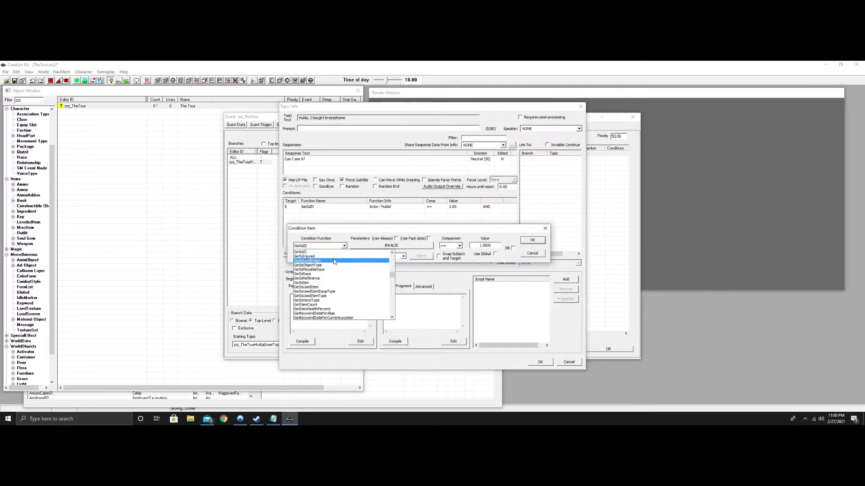
pyautogui.write('getin')
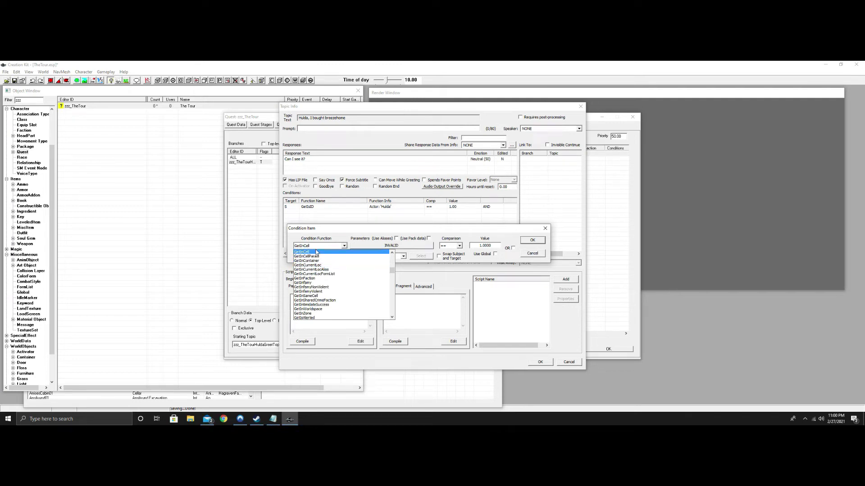
pyautogui.click(317, 252)
pyautogui.click(390, 246)
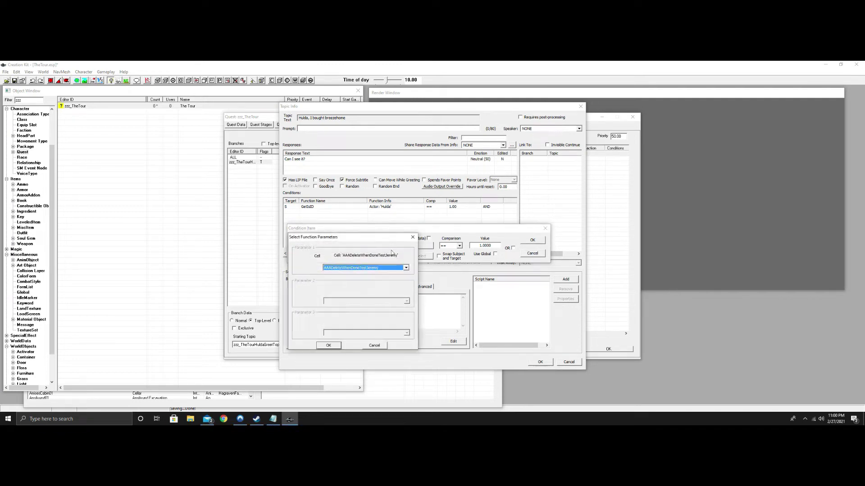
pyautogui.click(405, 268)
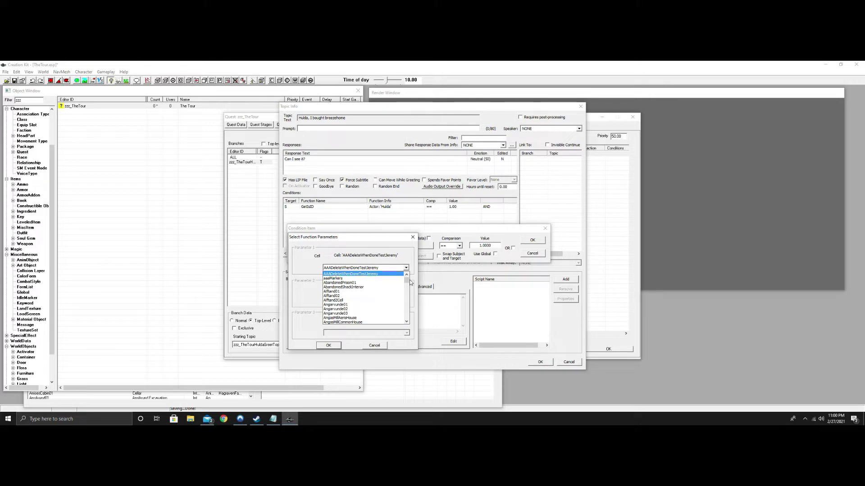
pyautogui.write('whit')
pyautogui.scroll(-2, 366, 310)
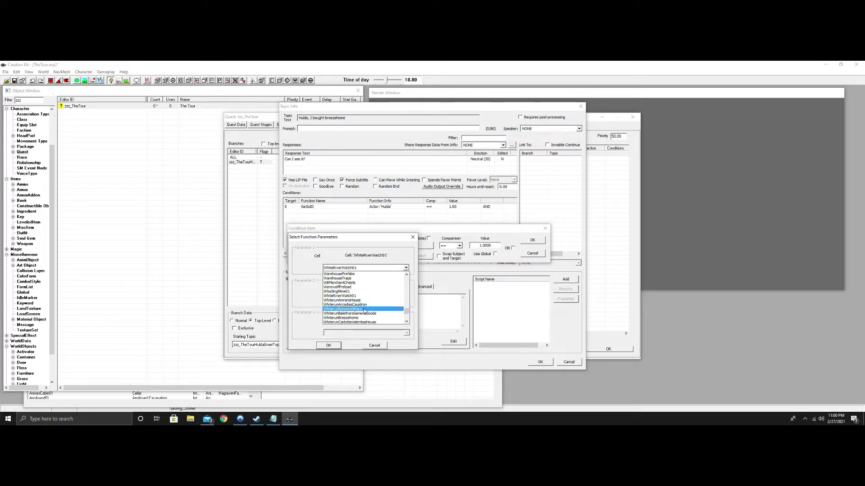
pyautogui.click(356, 309)
pyautogui.click(329, 345)
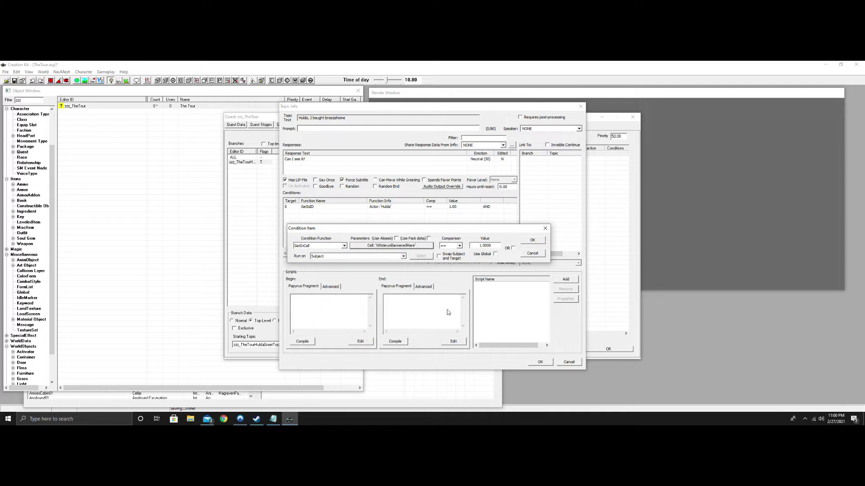
pyautogui.click(460, 246)
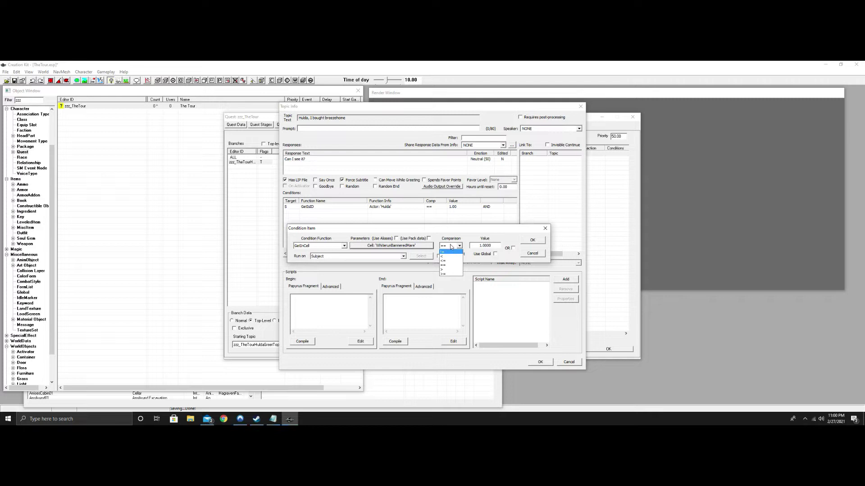
pyautogui.click(463, 247)
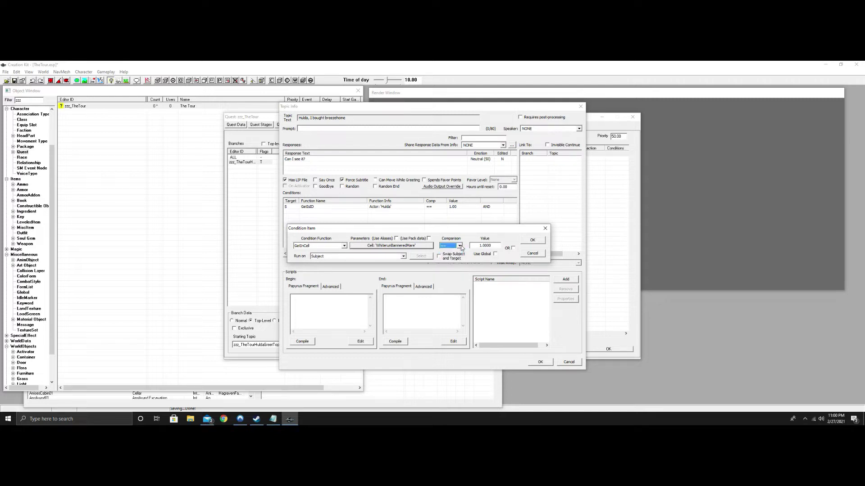
pyautogui.click(532, 242)
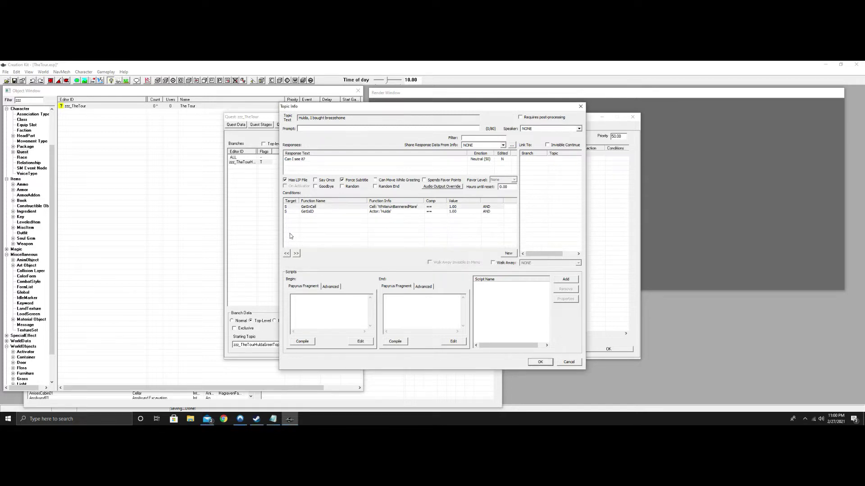
# - Add a GetStage condition for quest zzz_TheTour equal to 0, and save the greeting topic info
pyautogui.click(392, 207)
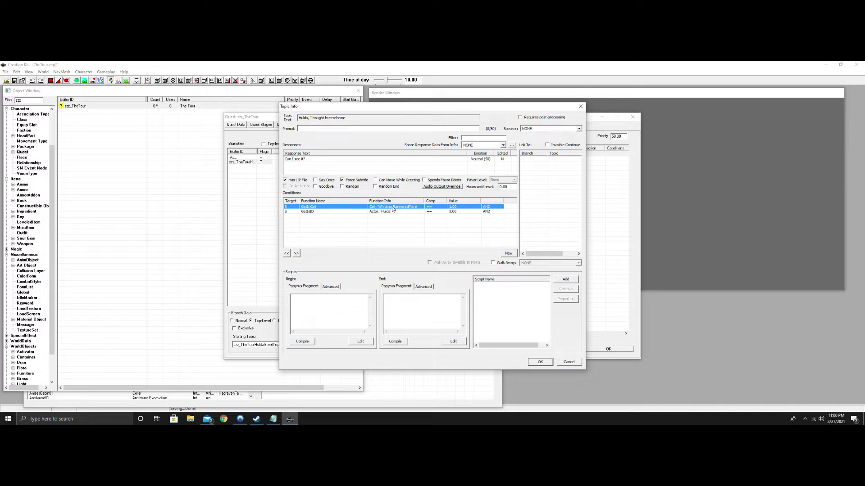
pyautogui.rightClick(376, 223)
pyautogui.click(394, 227)
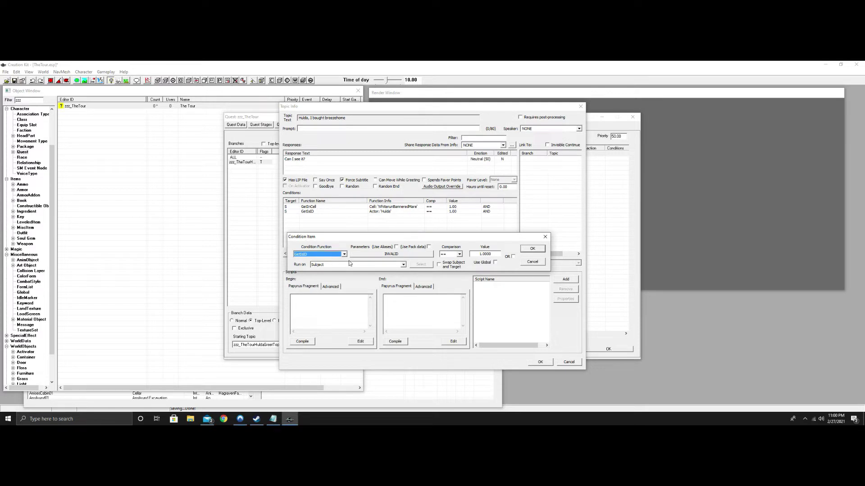
pyautogui.write('GetStage')
pyautogui.click(387, 254)
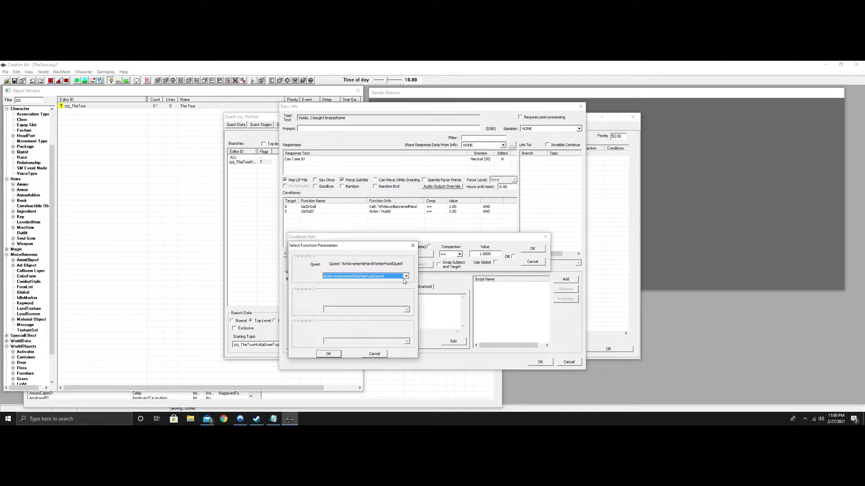
pyautogui.click(405, 276)
pyautogui.press('z')
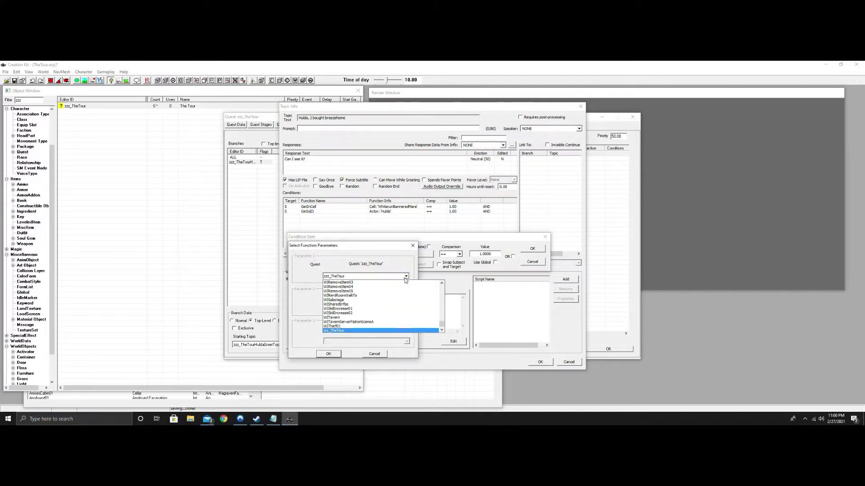
pyautogui.click(344, 332)
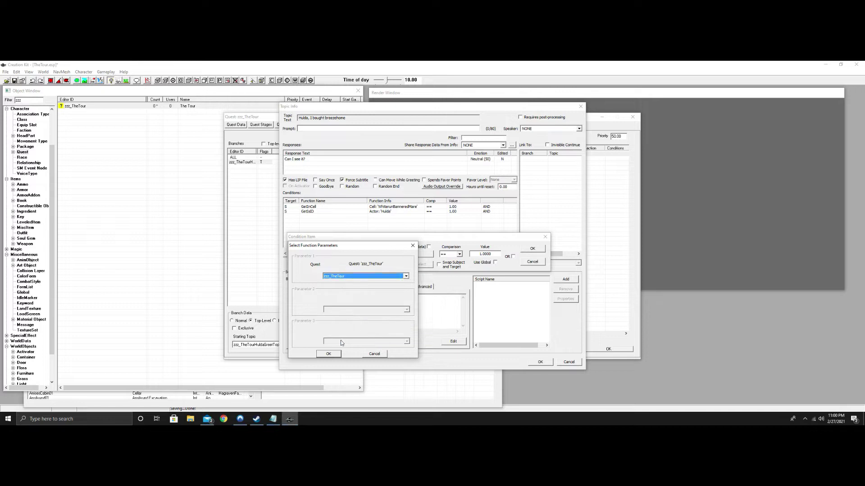
pyautogui.click(331, 356)
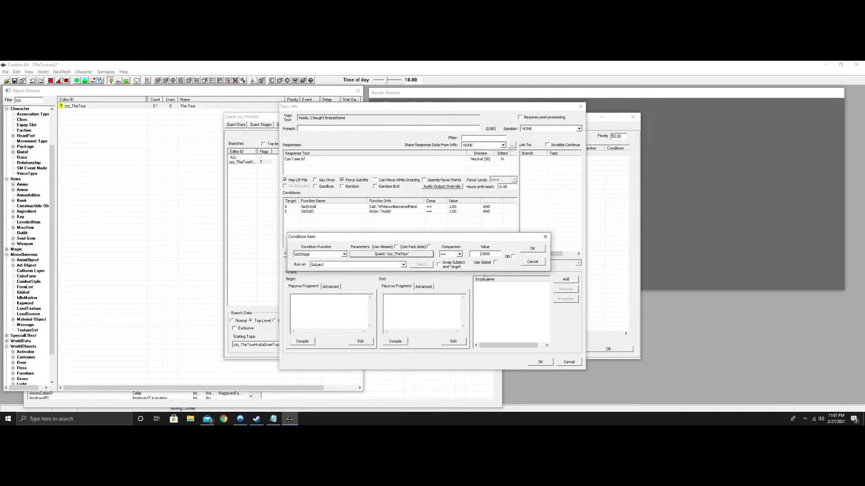
pyautogui.click(533, 248)
pyautogui.click(544, 362)
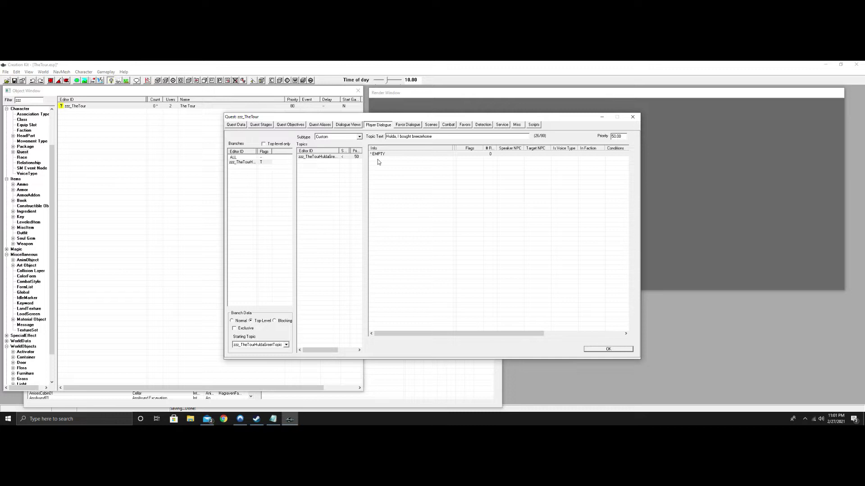
# - Create a second topic named zzz_TheTourHulda02 in the Hulda greeting branch
pyautogui.click(324, 158)
pyautogui.rightClick(323, 165)
pyautogui.click(343, 167)
pyautogui.click(267, 139)
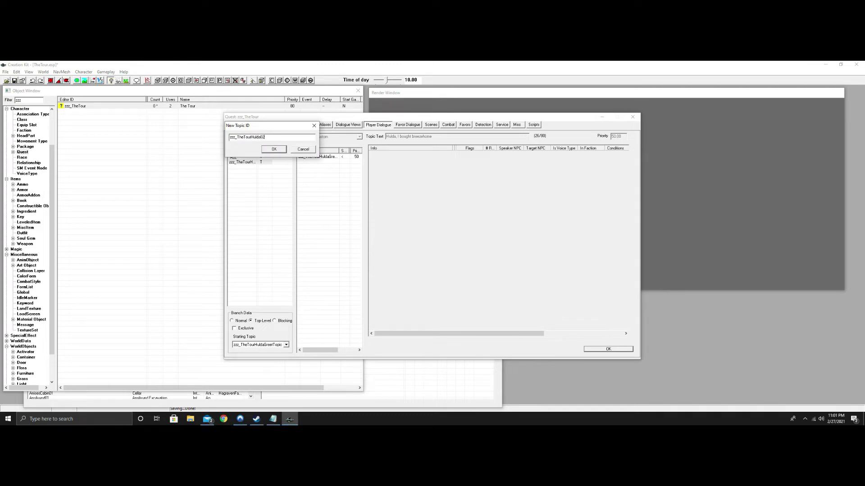
pyautogui.click(279, 150)
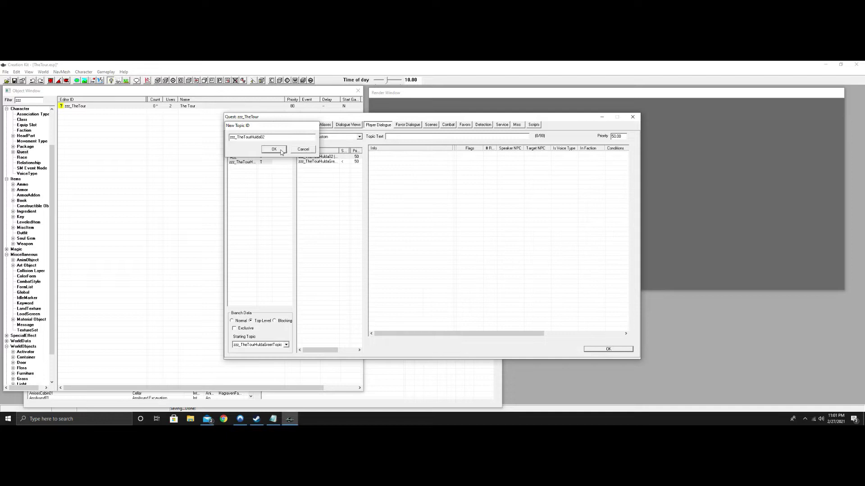
pyautogui.click(318, 157)
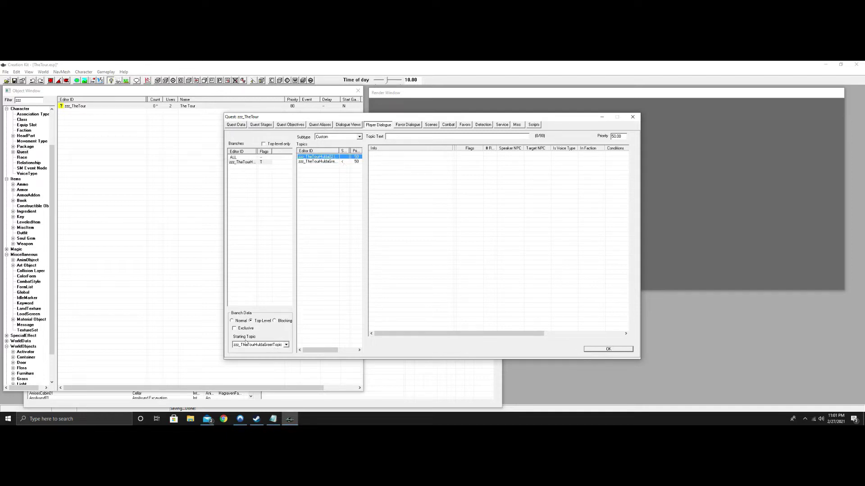
# - Link the greeting topic's "Can I see it?" info to the zzz_TheTourHulda02 topic and save it
pyautogui.click(331, 162)
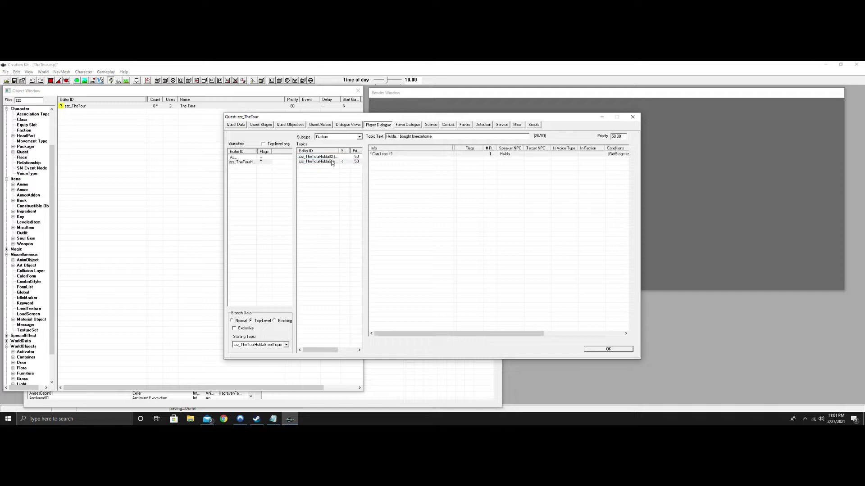
pyautogui.doubleClick(419, 156)
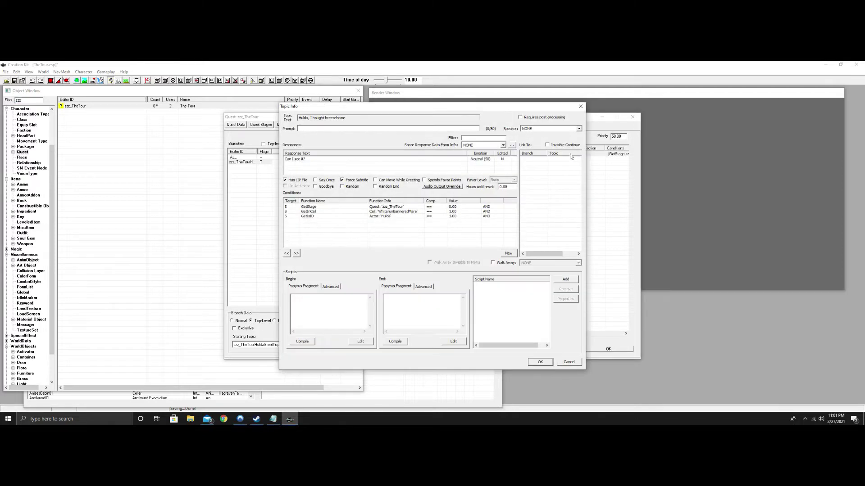
pyautogui.rightClick(555, 160)
pyautogui.click(578, 163)
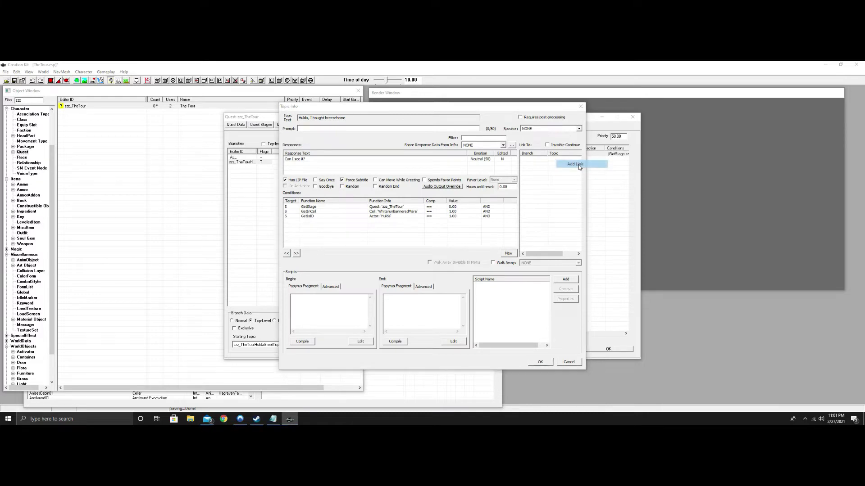
pyautogui.click(468, 186)
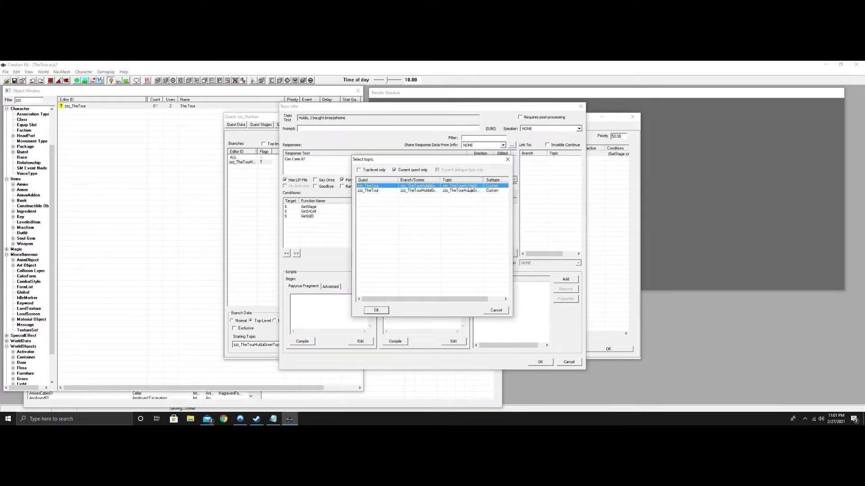
pyautogui.click(371, 313)
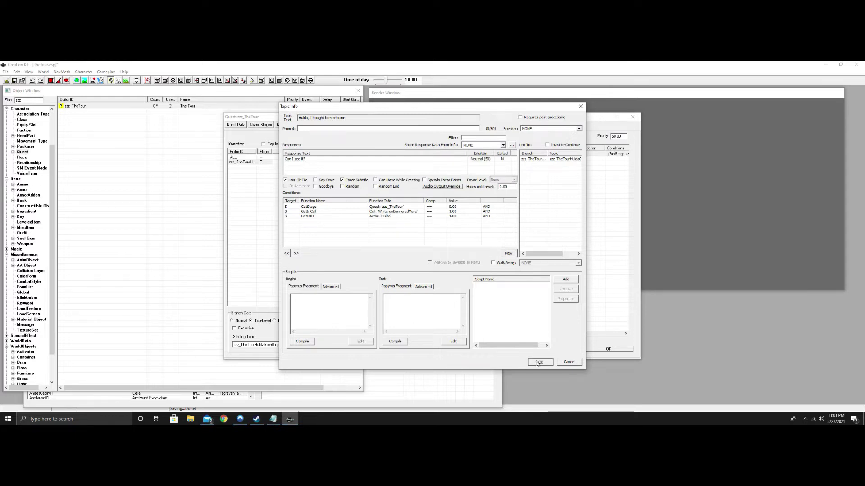
pyautogui.click(539, 362)
# - Set the zzz_TheTourHulda02 topic text to "Follow me" and add an "Ok." response info flagged Force Subtitle and Goodbye
pyautogui.click(334, 156)
pyautogui.click(403, 136)
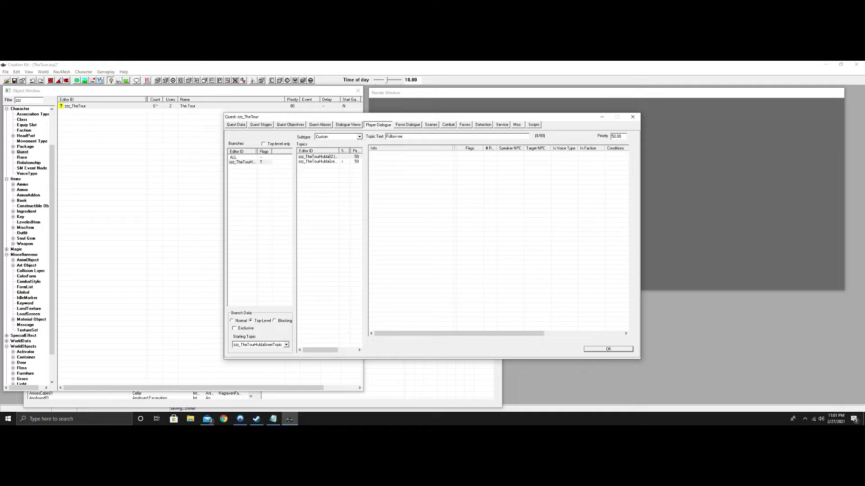
pyautogui.rightClick(402, 159)
pyautogui.click(411, 163)
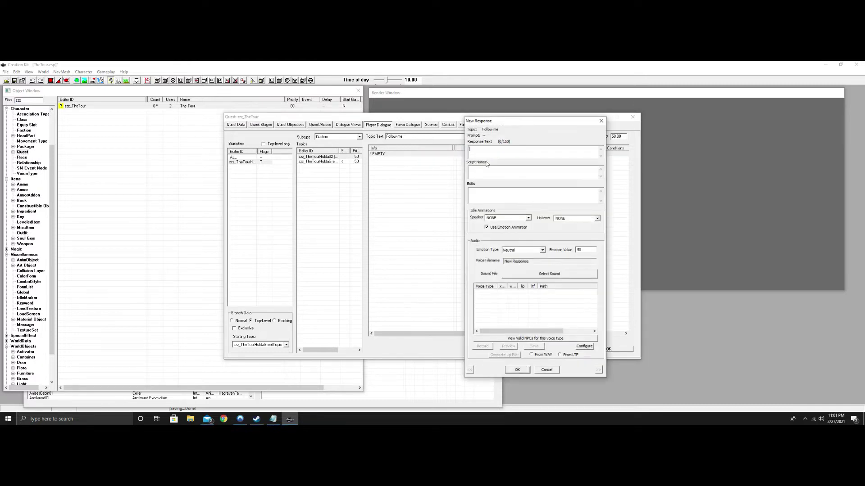
pyautogui.write('Ok.')
pyautogui.click(518, 369)
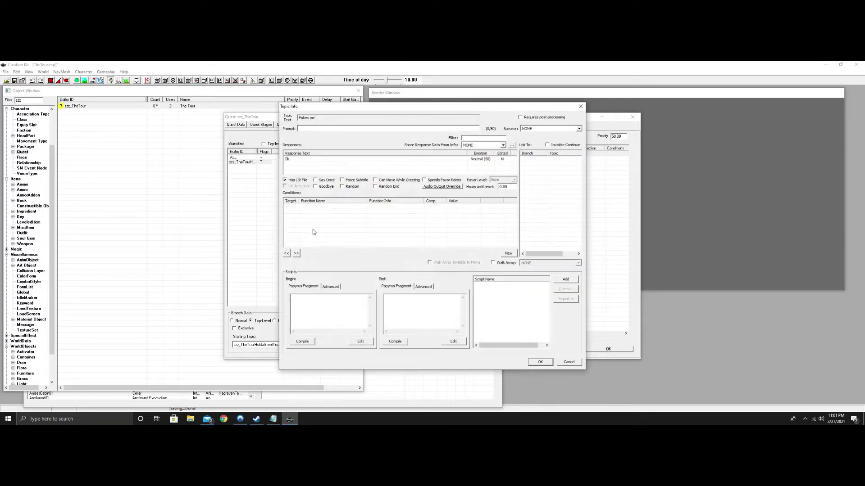
pyautogui.click(343, 180)
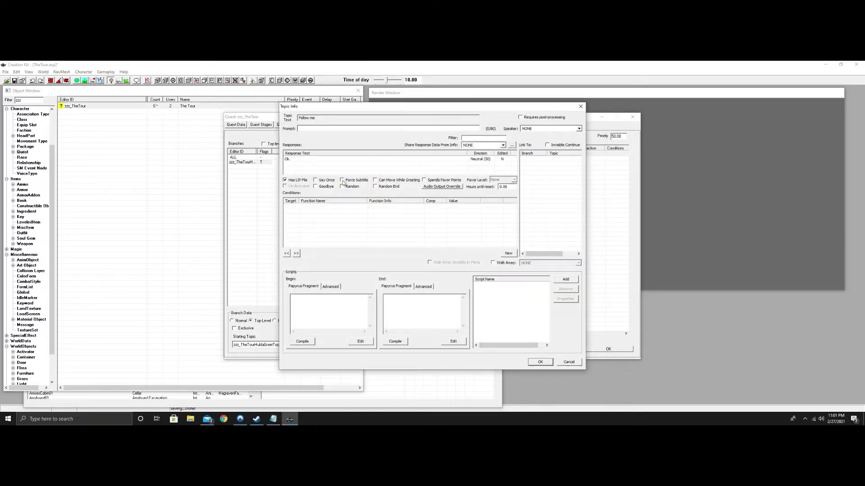
pyautogui.click(316, 186)
# - Copy GetOwningQuest().Setstage(10) from the Notepad notes into the info's End Papyrus fragment and compile it
pyautogui.click(273, 419)
pyautogui.click(573, 129)
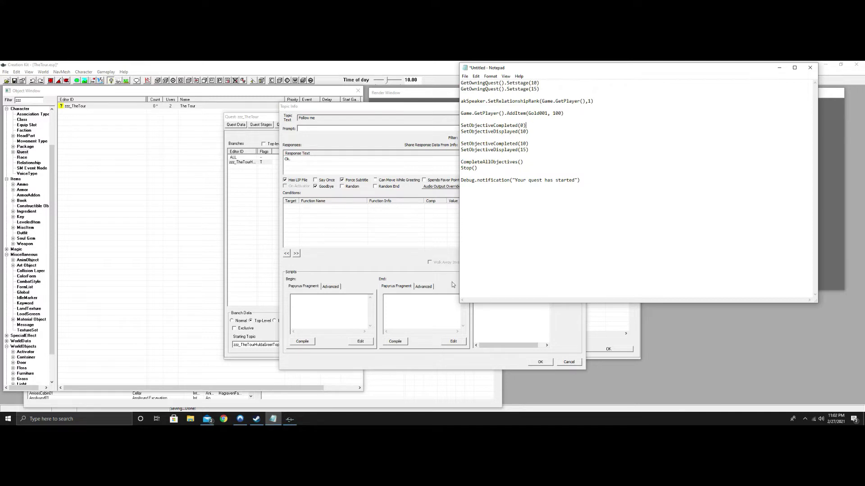
pyautogui.moveTo(540, 84); pyautogui.dragTo(461, 84)
pyautogui.rightClick(479, 89)
pyautogui.click(486, 108)
pyautogui.click(405, 305)
pyautogui.rightClick(401, 302)
pyautogui.click(417, 330)
pyautogui.click(396, 341)
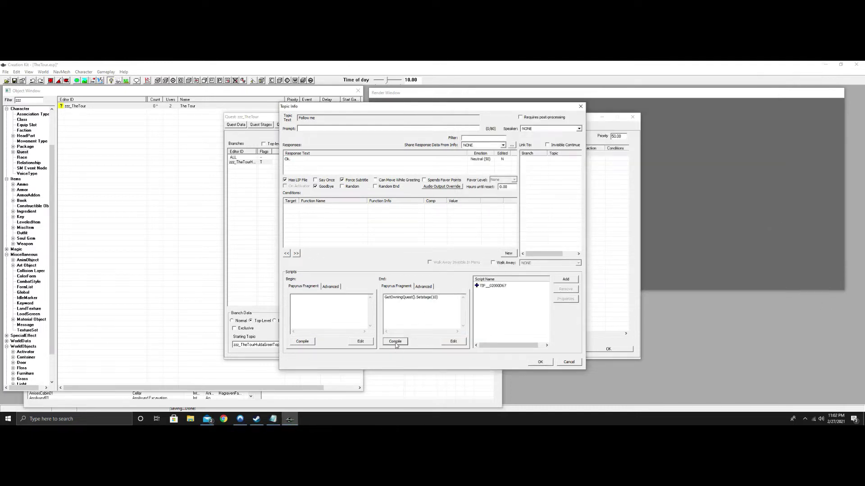
# - Rename the "Ok." info's End fragment script to ZZZ_Stage10 and save the info
pyautogui.click(426, 286)
pyautogui.click(395, 332)
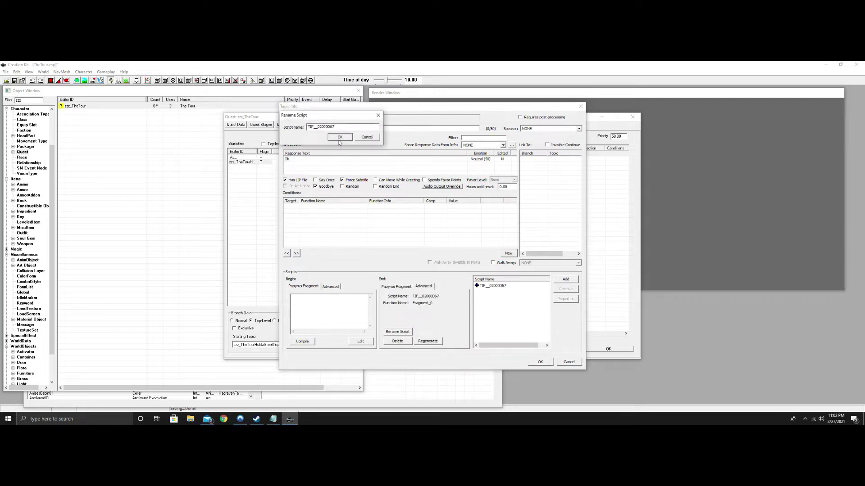
pyautogui.moveTo(342, 129); pyautogui.dragTo(281, 132)
pyautogui.write('zzZ_Stage10')
pyautogui.click(338, 138)
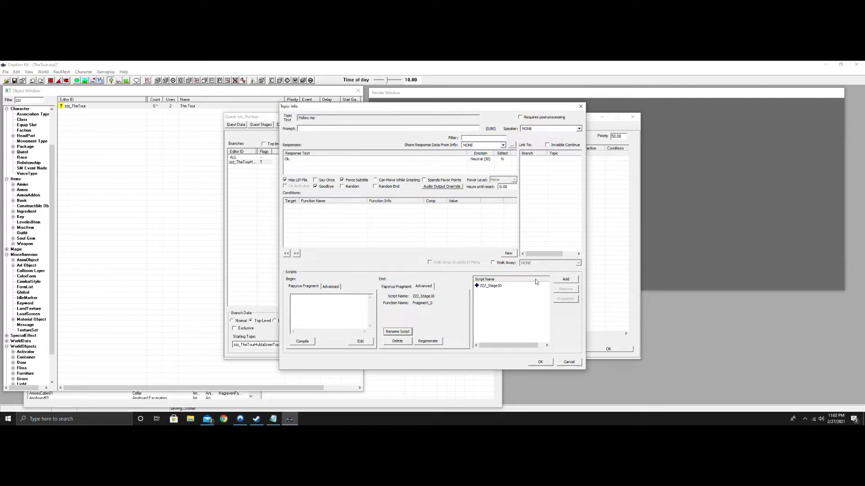
pyautogui.click(545, 365)
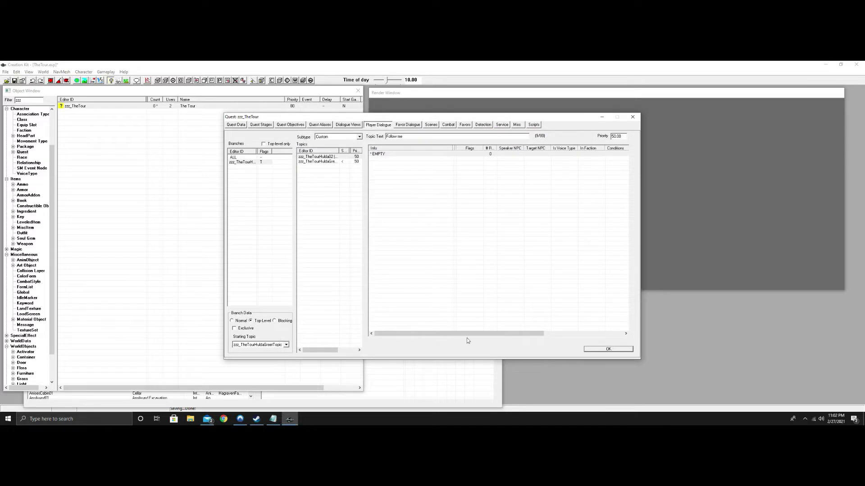
# - Create a dialogue branch named zzz_TheTourHuldaFin with the starting topic zzz_TheTourHuldaFinTopic
pyautogui.click(333, 162)
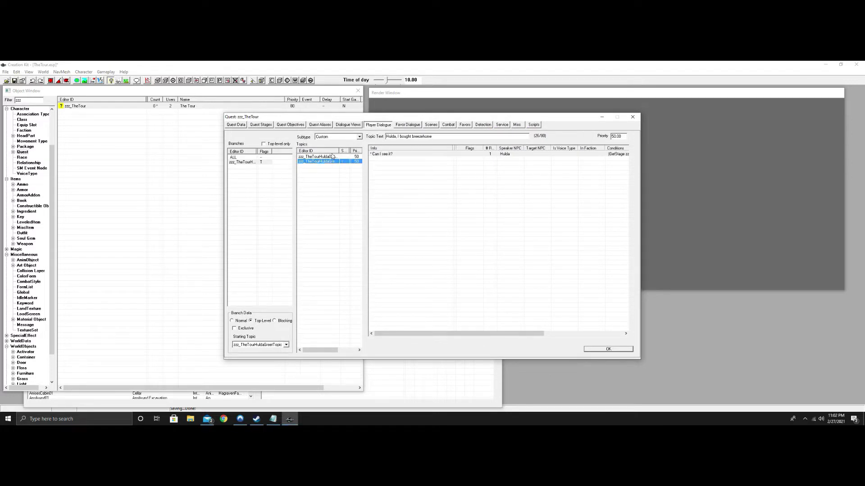
pyautogui.rightClick(233, 178)
pyautogui.click(245, 182)
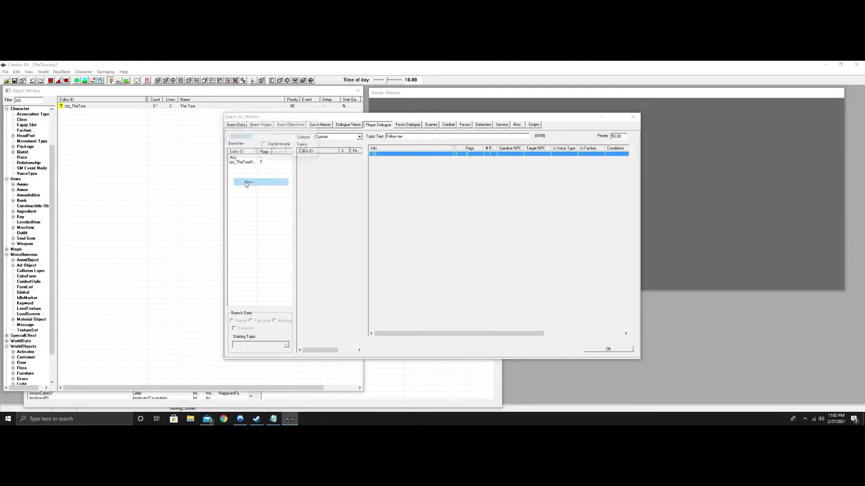
pyautogui.click(266, 140)
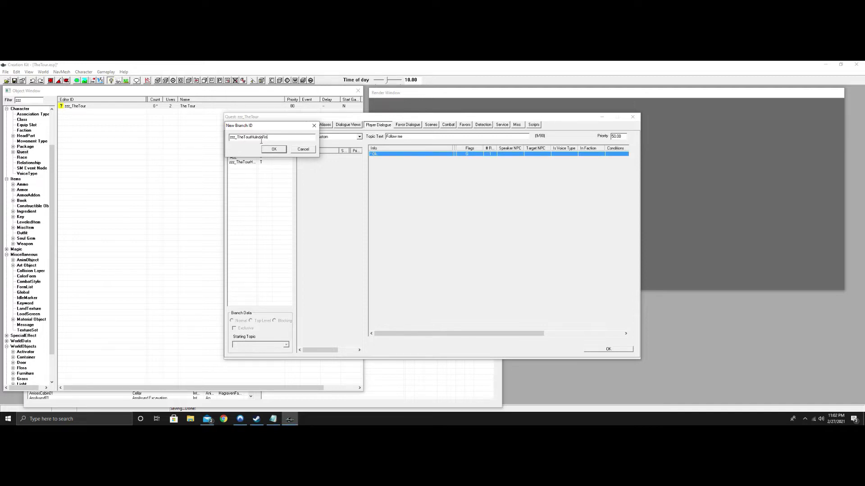
pyautogui.press('Delete')
pyautogui.click(273, 149)
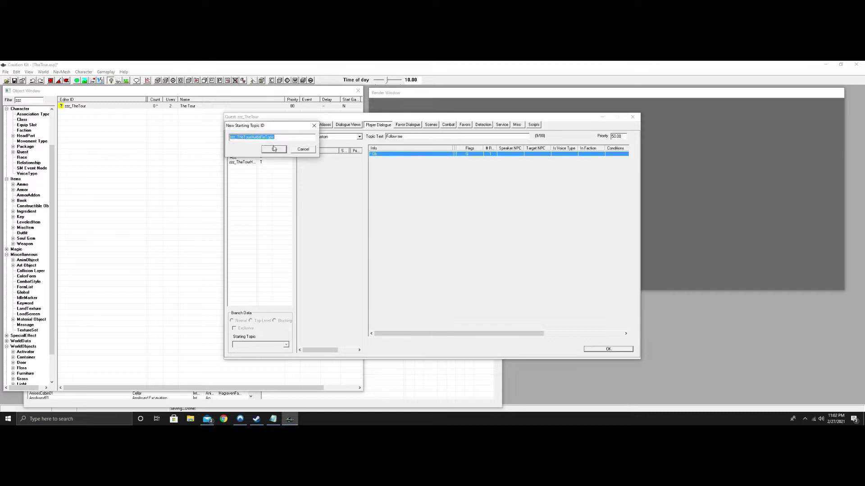
pyautogui.click(274, 149)
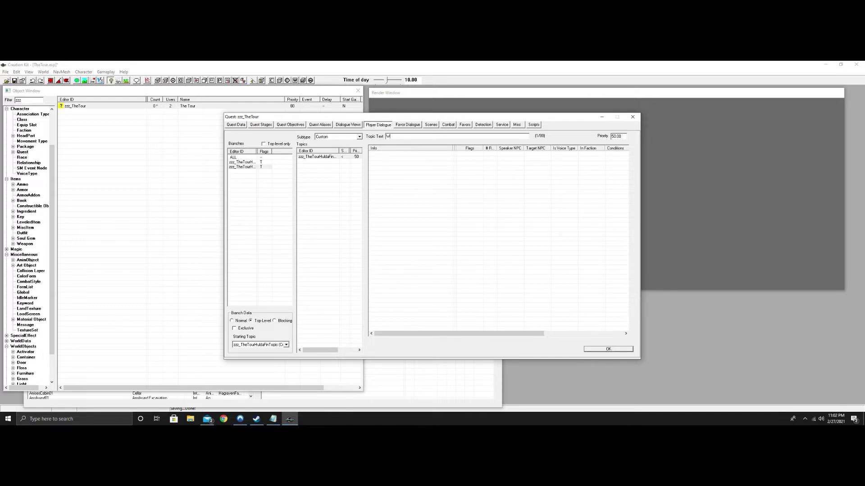
# - Set the new topic's text to "What do you think." and add an info with the response "This is nice."
pyautogui.write('What do you think.')
pyautogui.rightClick(423, 163)
pyautogui.click(439, 165)
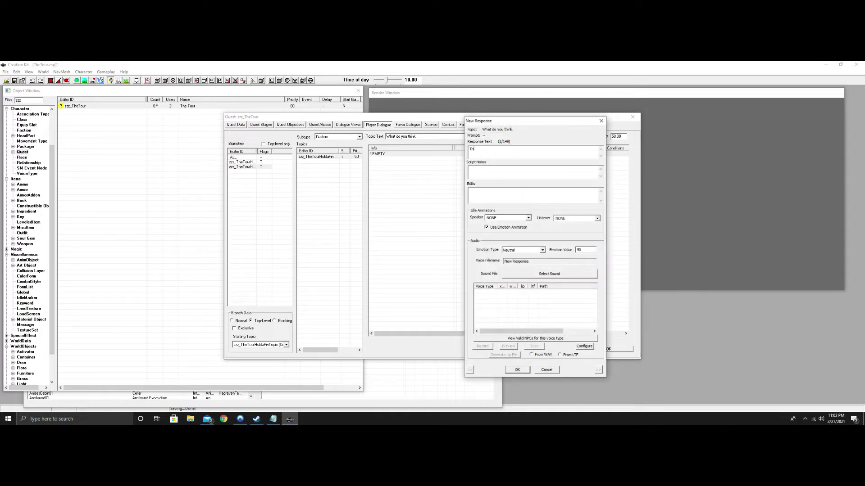
pyautogui.write('This is noice')
pyautogui.press('BackSpace')
pyautogui.write('ic')
pyautogui.click(517, 370)
# - Add a second response, "Here is a home warming gift.", flag the info Force Subtitle and Goodbye, and save it
pyautogui.rightClick(322, 170)
pyautogui.click(334, 173)
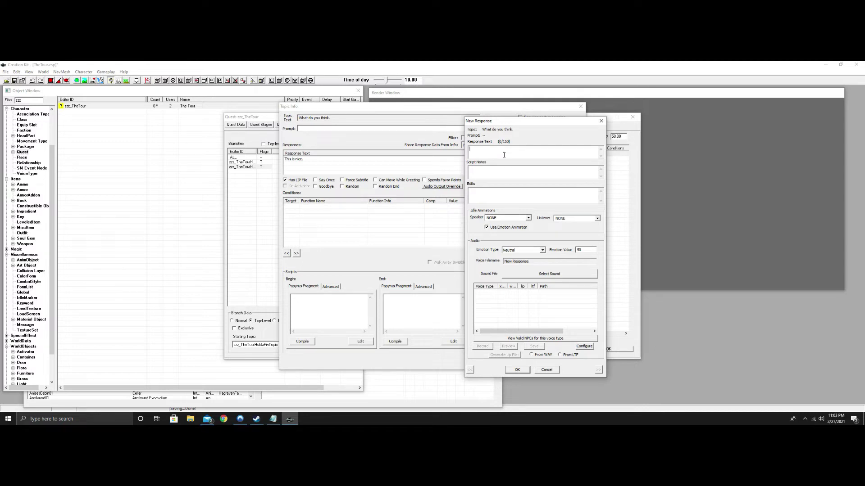
pyautogui.write('Here is a home warming gift.')
pyautogui.click(517, 370)
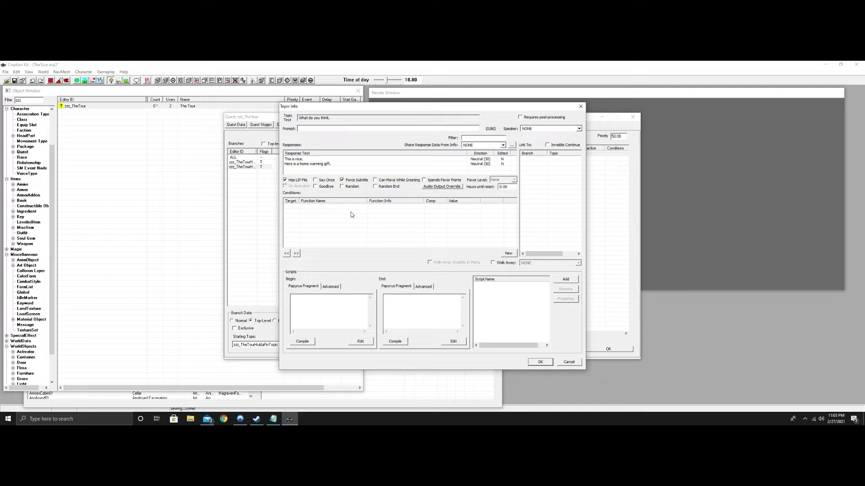
pyautogui.click(316, 187)
pyautogui.click(542, 364)
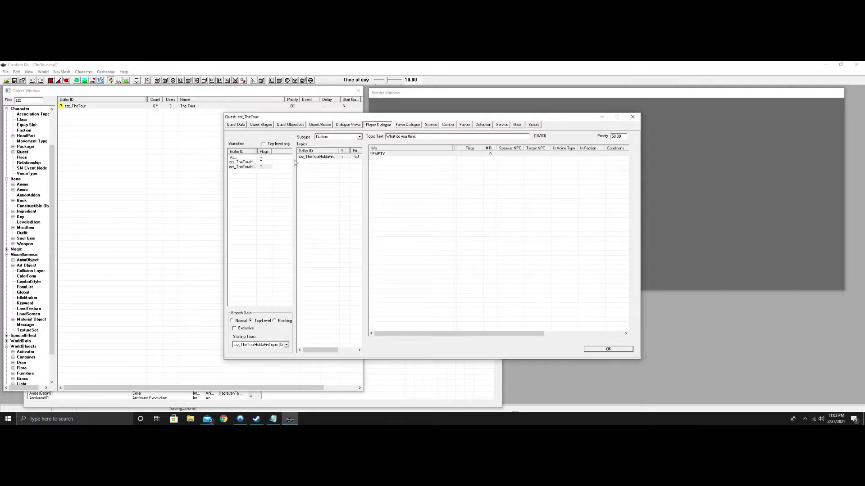
# - Copy all conditions from the greeting topic's "Can I see it?" info into the "This is nice." info of the second branch
pyautogui.click(250, 162)
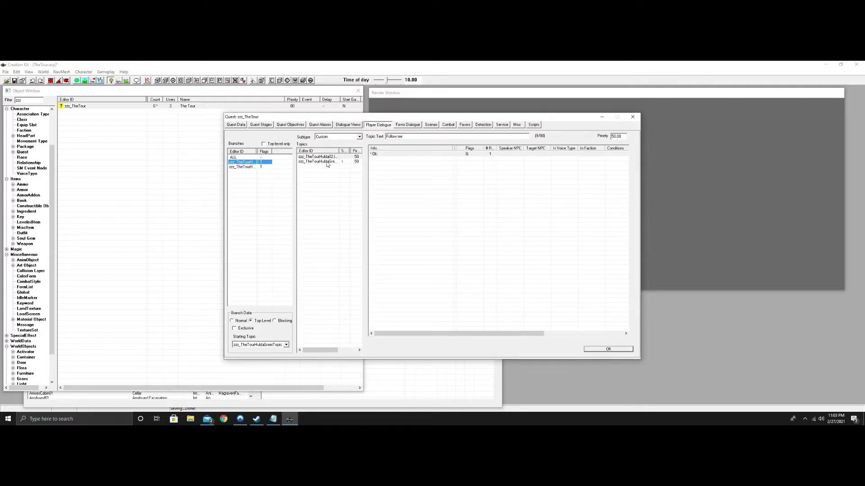
pyautogui.click(327, 162)
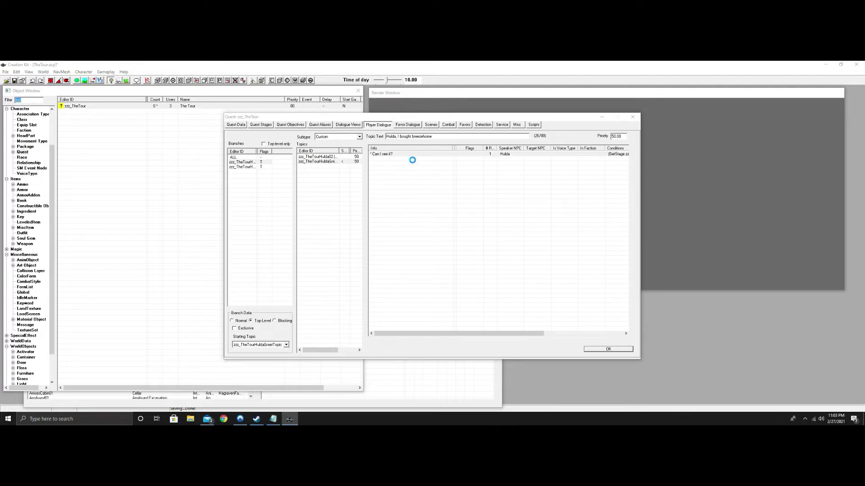
pyautogui.doubleClick(412, 154)
pyautogui.rightClick(422, 231)
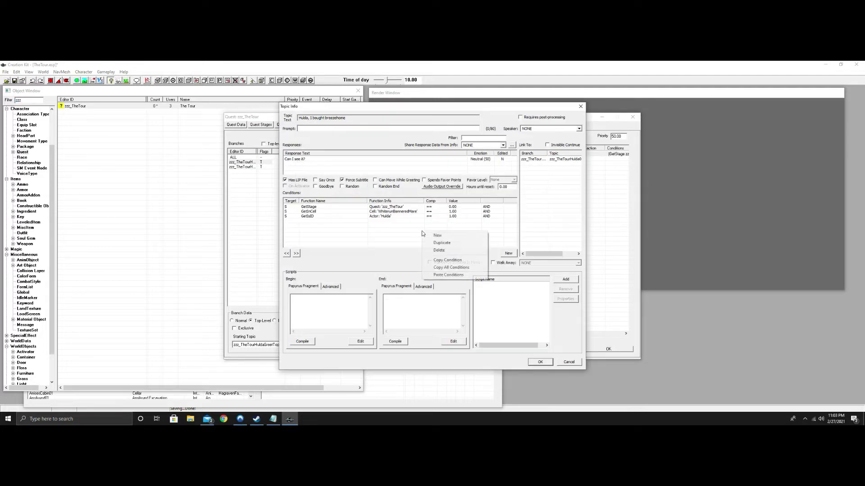
pyautogui.click(463, 269)
pyautogui.click(573, 364)
pyautogui.click(253, 167)
pyautogui.doubleClick(421, 156)
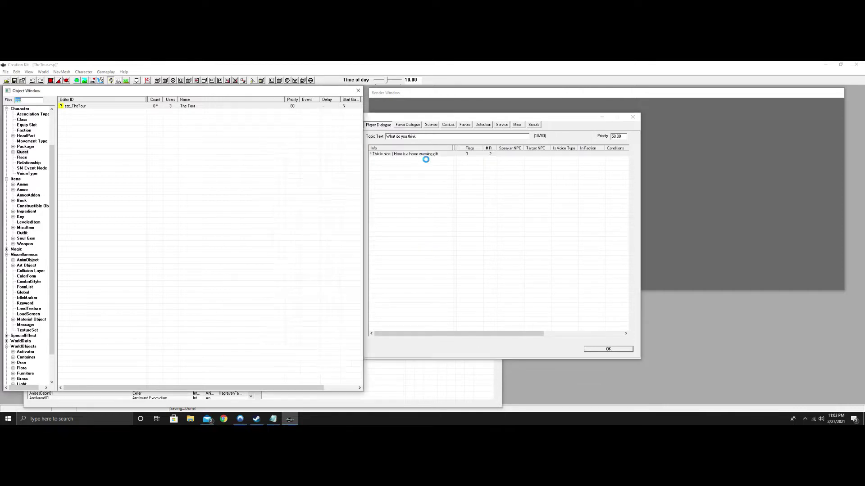
pyautogui.rightClick(398, 218)
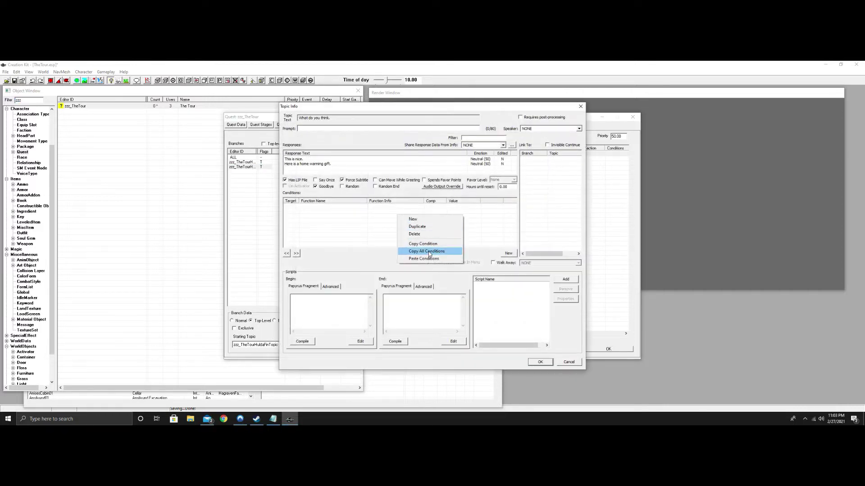
pyautogui.click(427, 251)
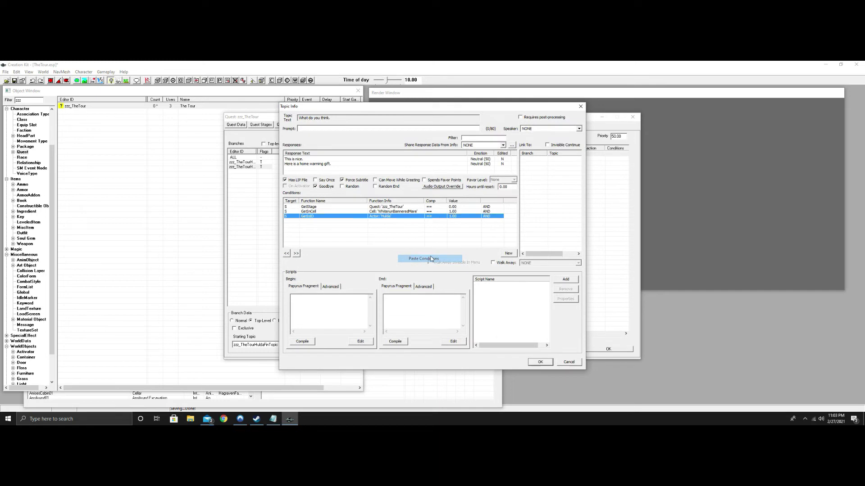
# - Set the comparison value of the info's GetStage condition to 10
pyautogui.doubleClick(395, 207)
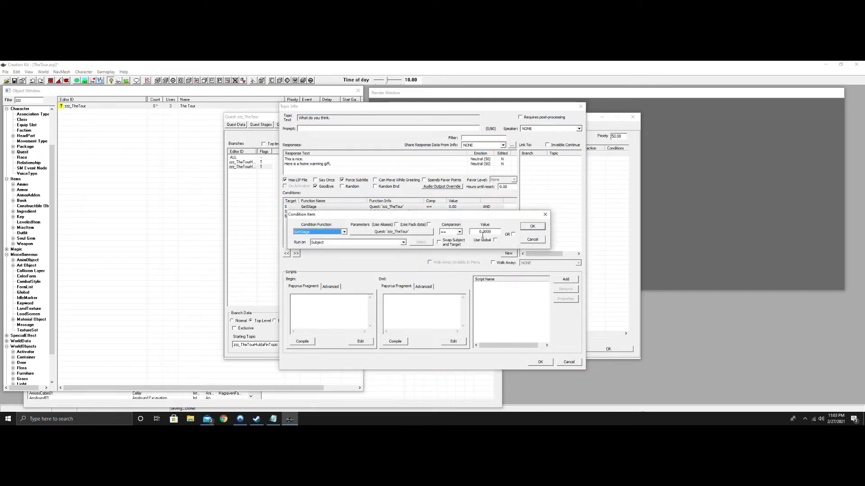
pyautogui.click(483, 235)
pyautogui.write('1')
pyautogui.click(532, 226)
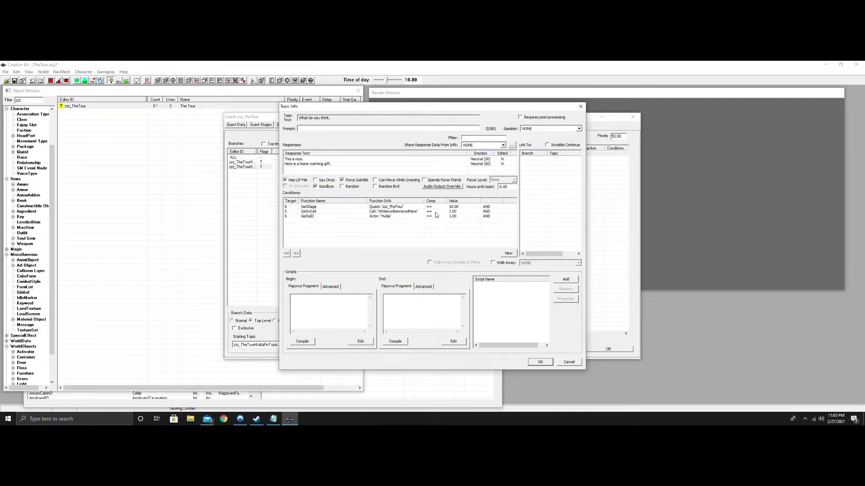
# - Set the cell of the info's GetInCell condition to WhiterunBreezehome
pyautogui.doubleClick(428, 211)
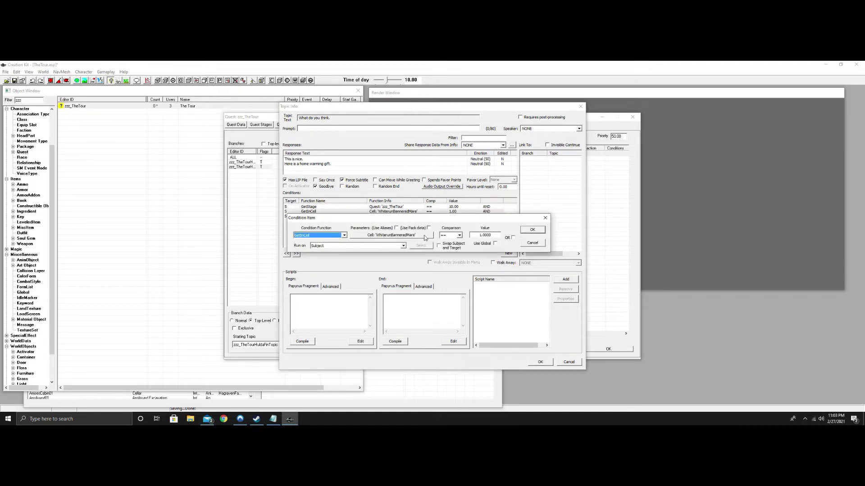
pyautogui.click(424, 235)
pyautogui.click(406, 257)
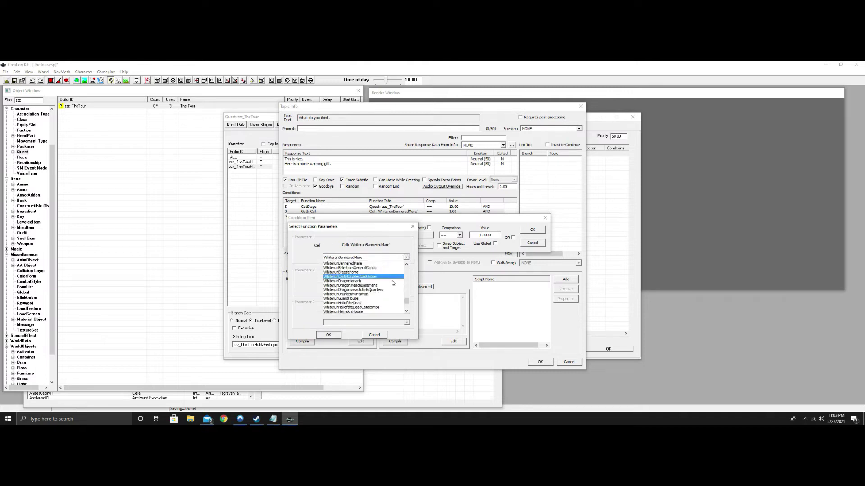
pyautogui.click(356, 272)
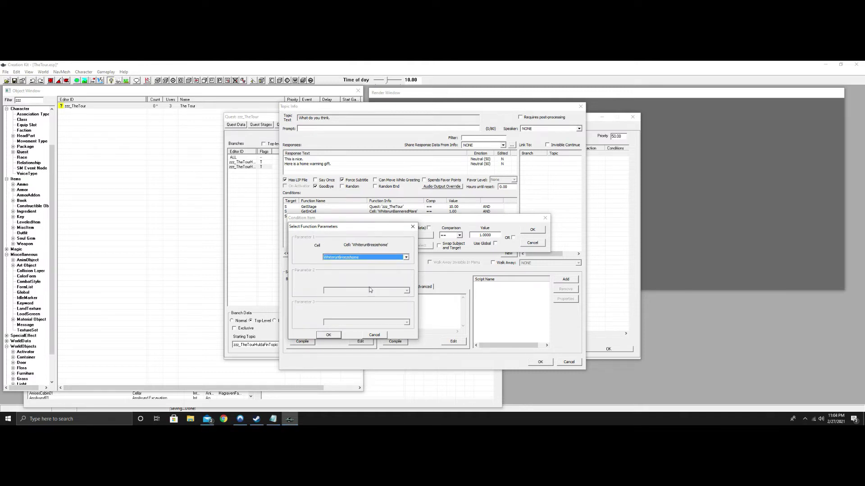
pyautogui.click(328, 335)
pyautogui.click(532, 229)
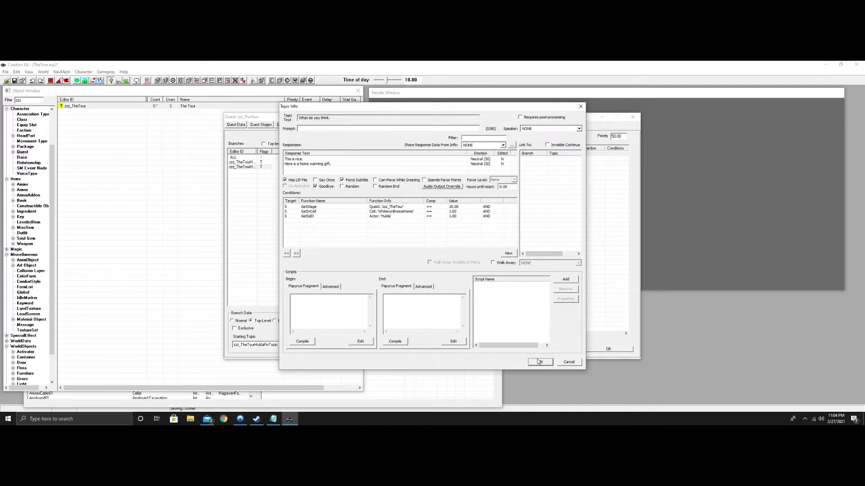
# - Copy GetOwningQuest().Setstage(15) from the Notepad notes into the info's End Papyrus fragment and compile it
pyautogui.moveTo(274, 420)
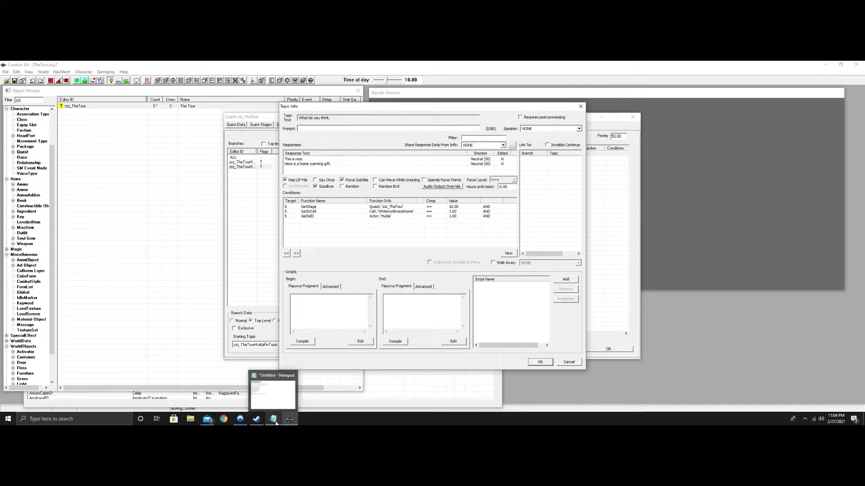
pyautogui.click(274, 419)
pyautogui.moveTo(544, 91); pyautogui.dragTo(465, 92)
pyautogui.rightClick(486, 90)
pyautogui.click(499, 112)
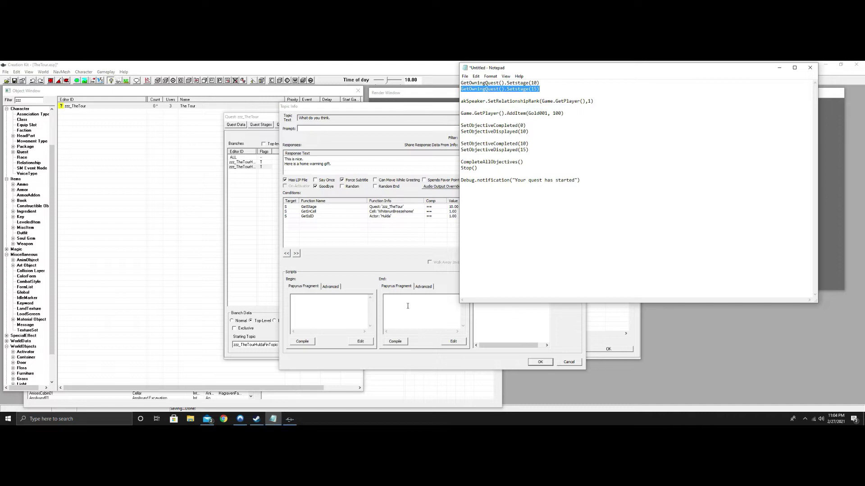
pyautogui.rightClick(407, 302)
pyautogui.click(428, 334)
pyautogui.click(395, 342)
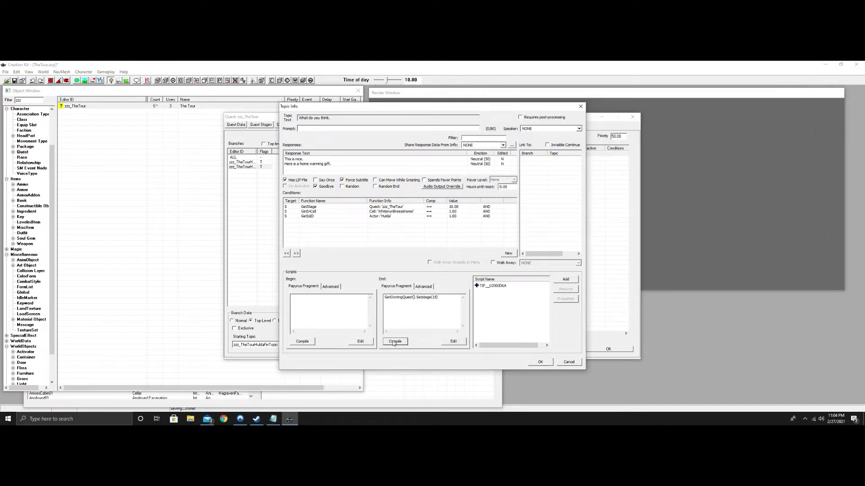
# - Rename the "What do you think." info's End fragment script to ZZZ_Stage15 and return to its fragment code
pyautogui.click(430, 286)
pyautogui.click(398, 332)
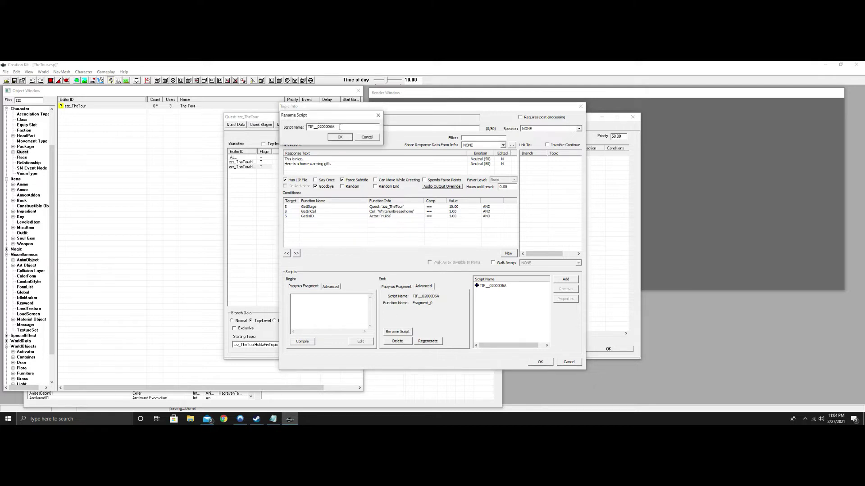
pyautogui.write('zzz_Stage')
pyautogui.click(340, 137)
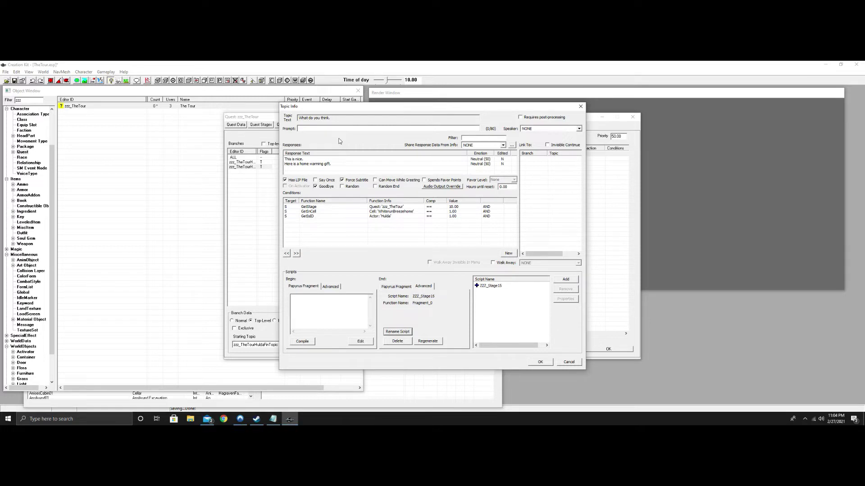
pyautogui.click(396, 287)
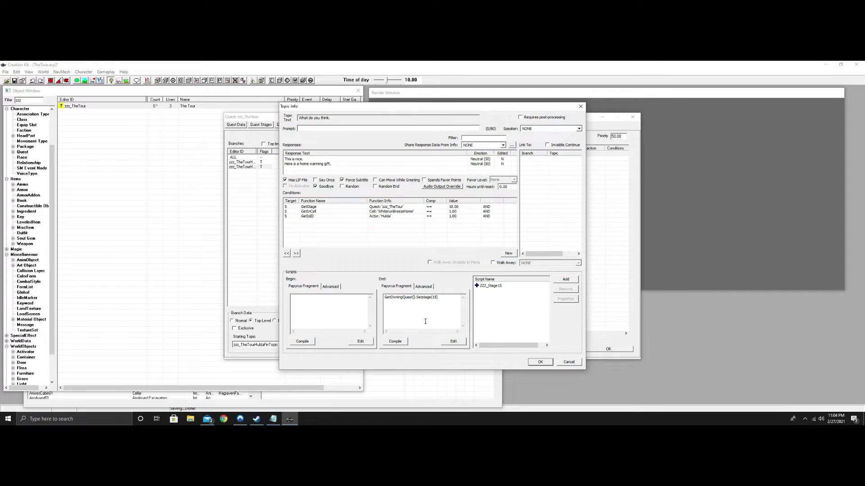
# - Add a MiscObject property named Gold001 to the info's ZZZ_Stage15 script and accept the properties
pyautogui.rightClick(495, 285)
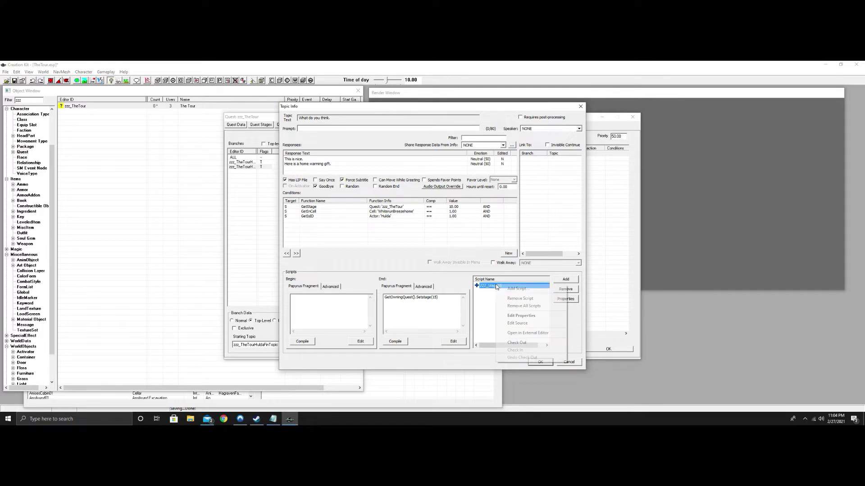
pyautogui.click(523, 316)
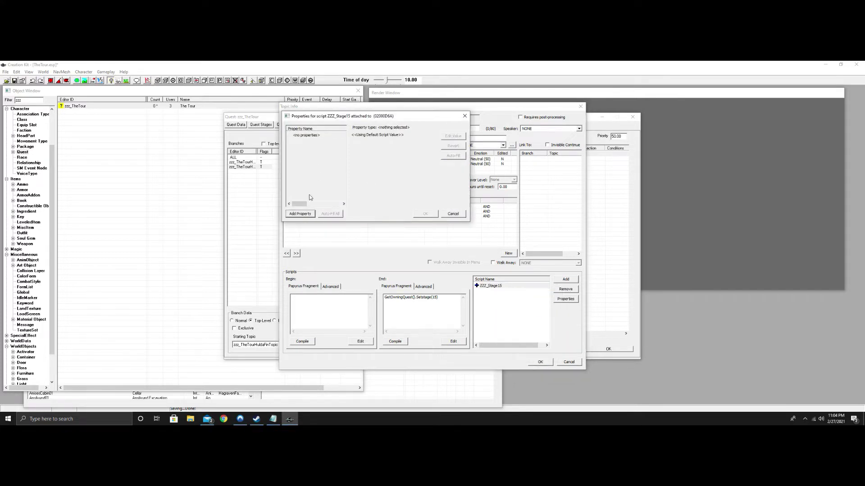
pyautogui.click(301, 214)
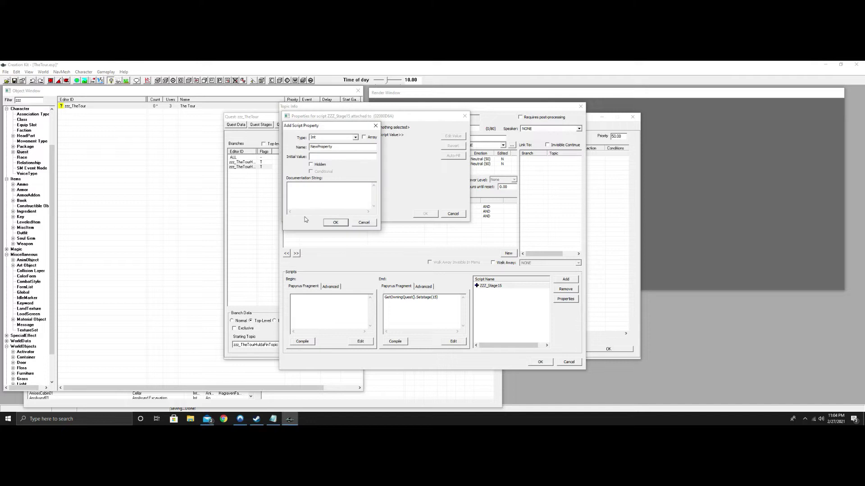
pyautogui.click(355, 137)
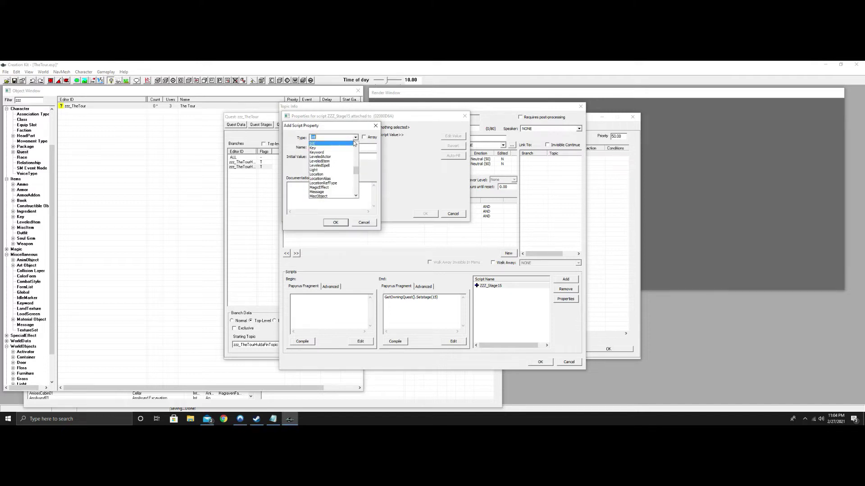
pyautogui.click(334, 194)
pyautogui.press('Tab')
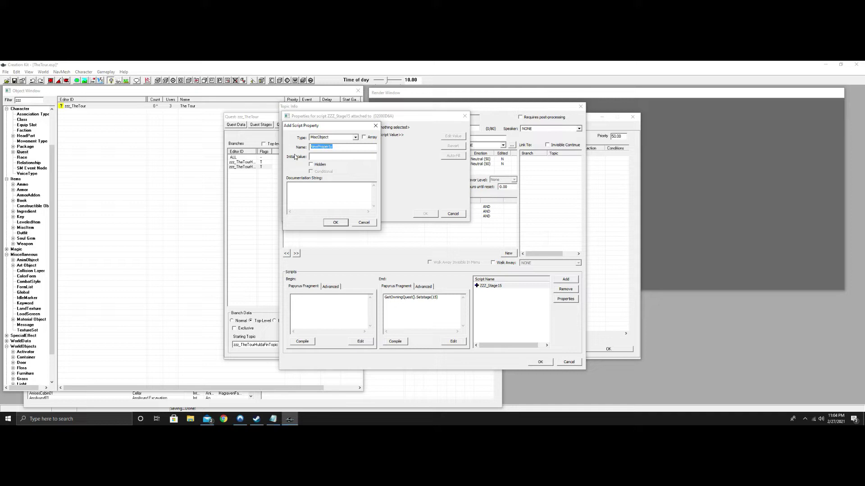
pyautogui.write('Gold001')
pyautogui.click(335, 224)
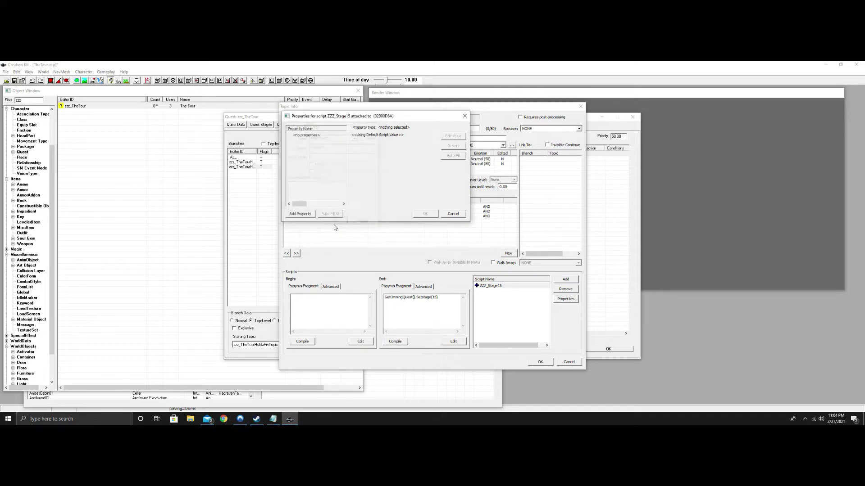
pyautogui.click(304, 137)
pyautogui.click(425, 214)
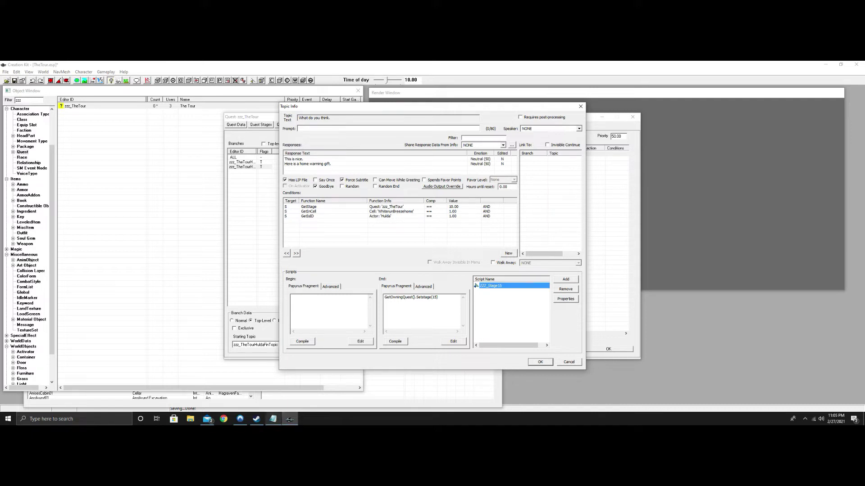
# - Copy Game.GetPlayer().AddItem(Gold001, 100) from the Notepad notes into the info's End Papyrus fragment as its second line and compile it
pyautogui.click(273, 419)
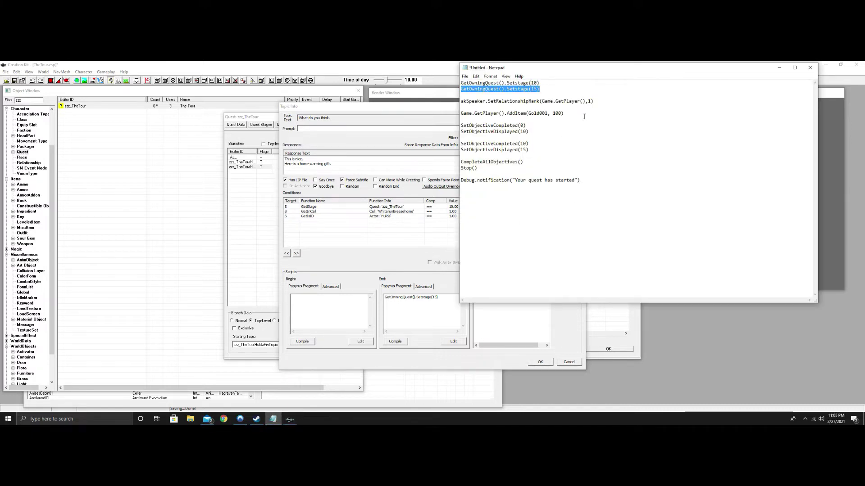
pyautogui.moveTo(564, 114); pyautogui.dragTo(463, 118)
pyautogui.rightClick(496, 118)
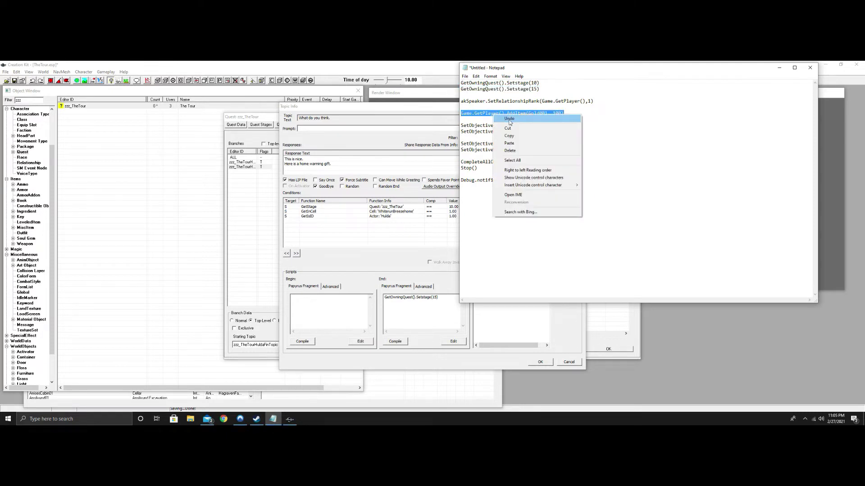
pyautogui.click(518, 137)
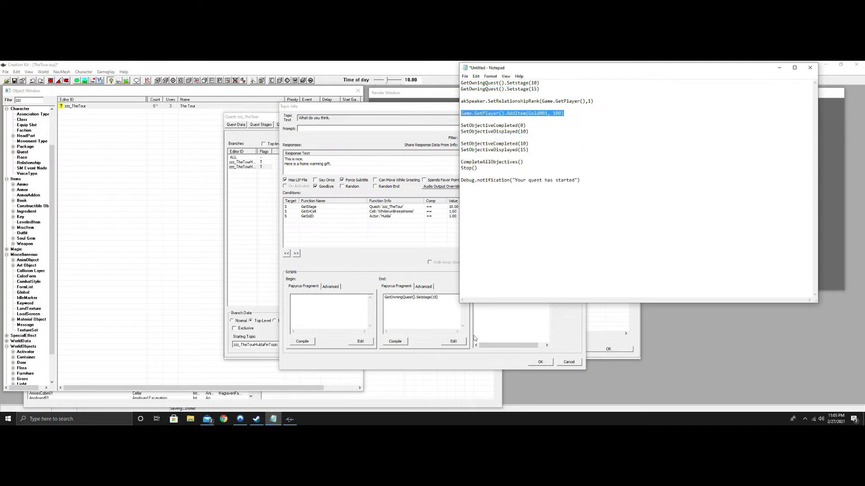
pyautogui.click(447, 299)
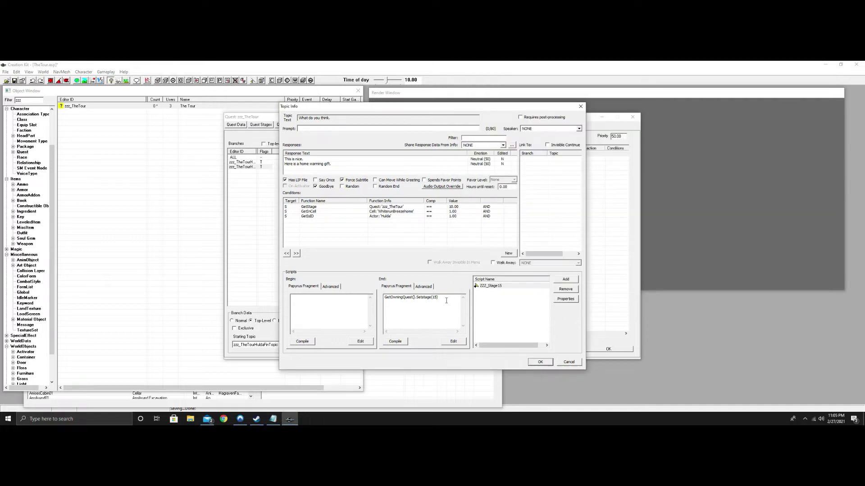
pyautogui.hotkey('ctrl', 'v')
pyautogui.click(395, 342)
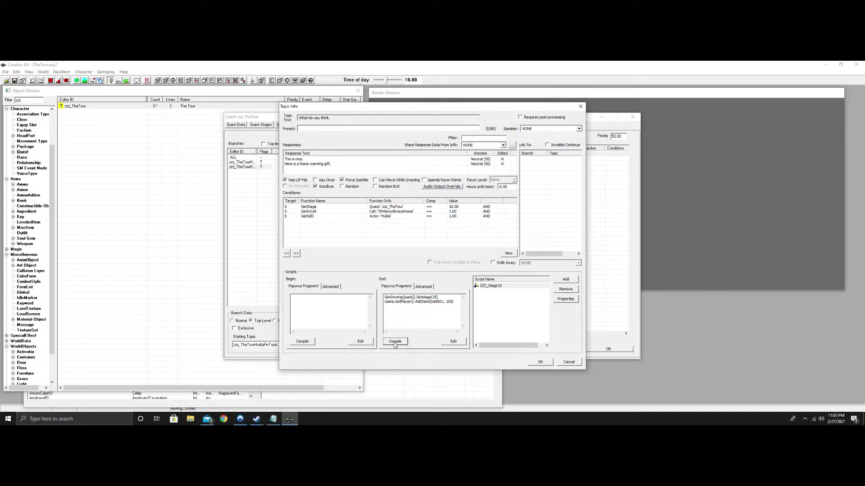
# - Copy akSpeaker.SetRelationshipRank(Game.GetPlayer(),1) from the Notepad notes onto a third line of the info's End fragment and compile it
pyautogui.click(273, 418)
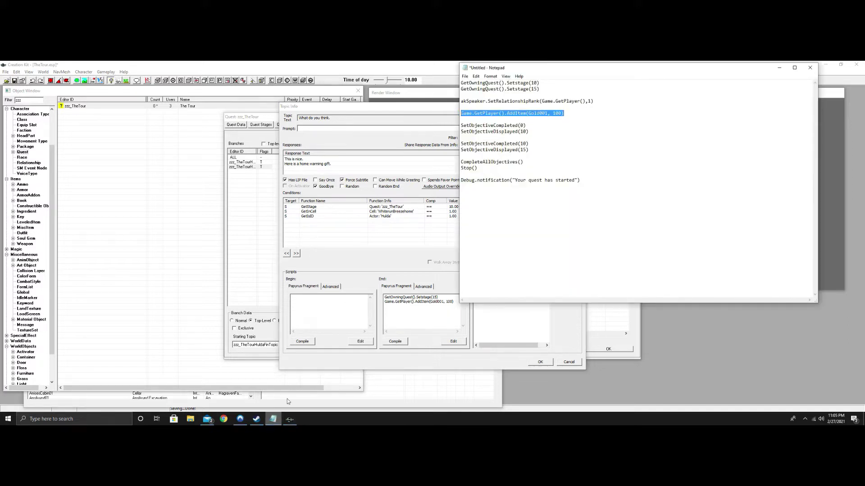
pyautogui.moveTo(595, 102); pyautogui.dragTo(460, 103)
pyautogui.rightClick(515, 102)
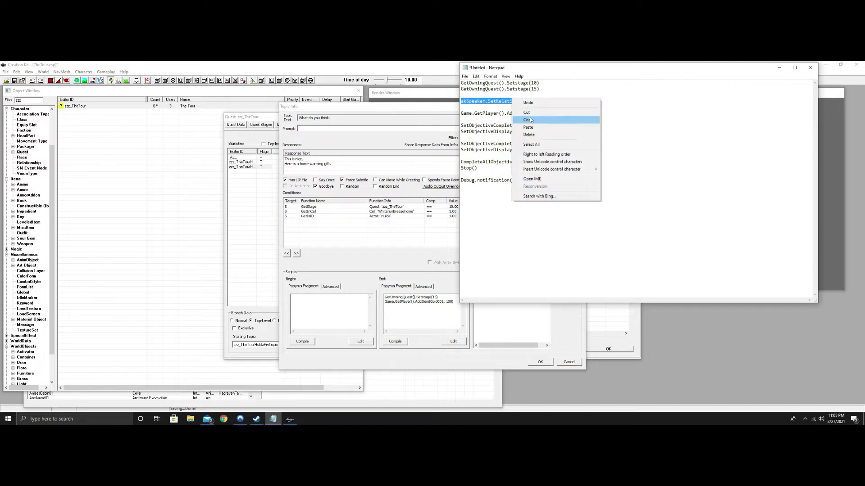
pyautogui.click(524, 120)
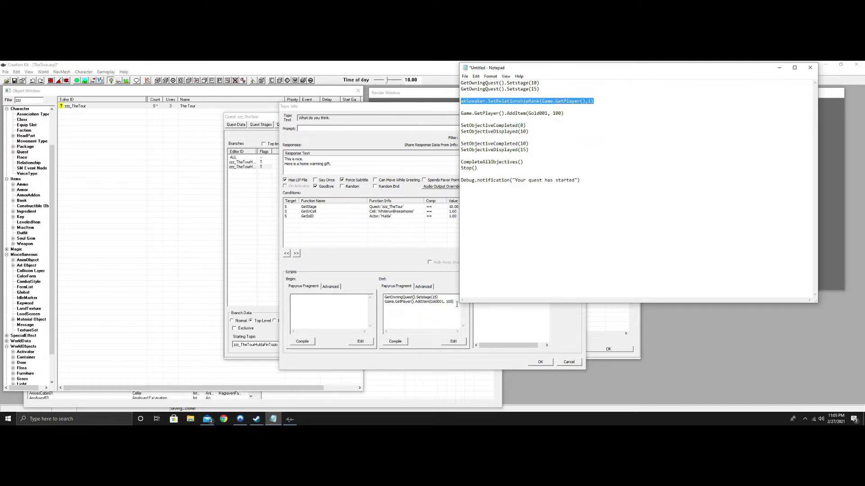
pyautogui.click(456, 305)
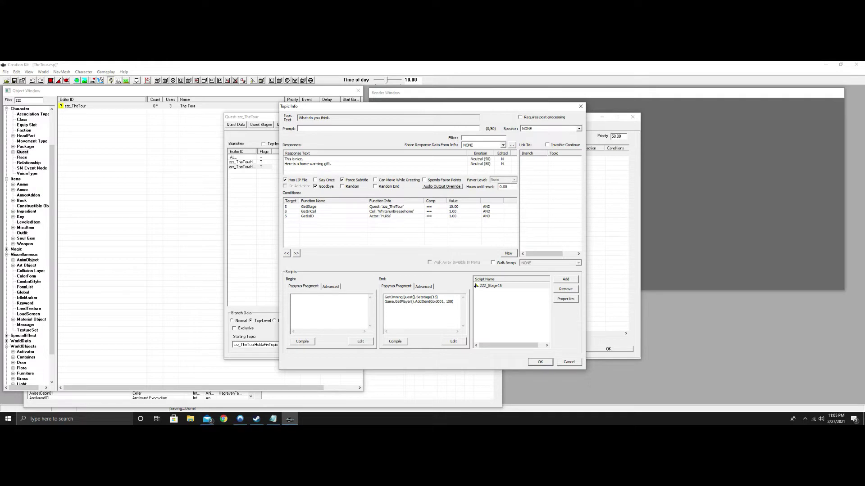
pyautogui.press('Return')
pyautogui.hotkey('ctrl', 'v')
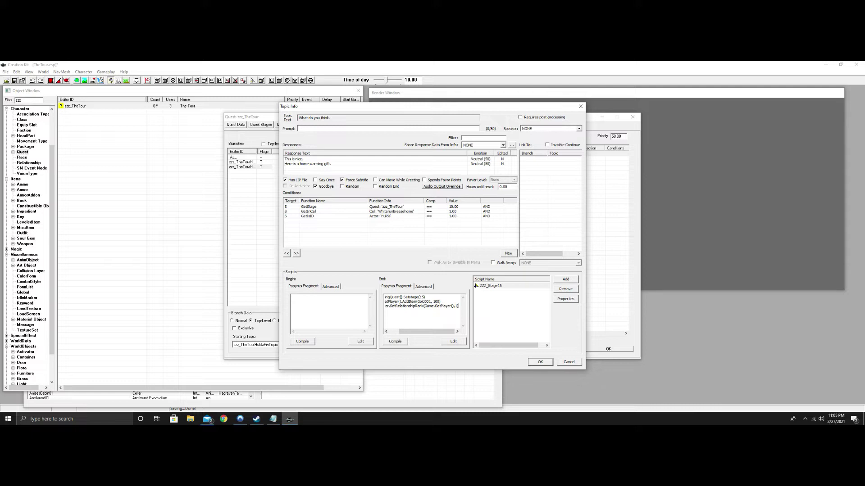
pyautogui.moveTo(428, 331); pyautogui.dragTo(414, 331)
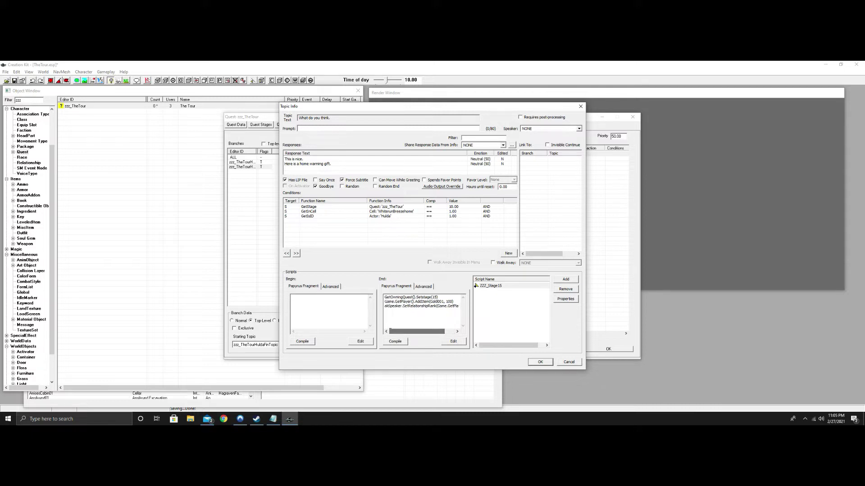
pyautogui.click(398, 342)
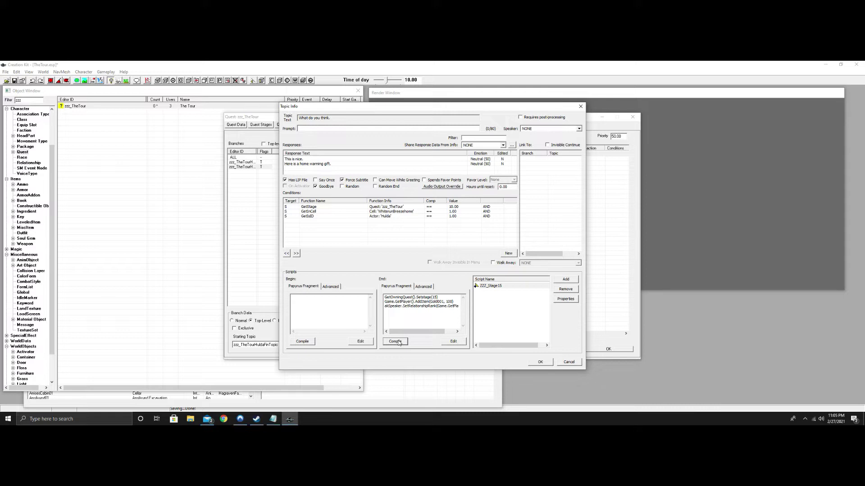
# - Accept the topic info and the quest, and save the plugin
pyautogui.click(541, 363)
pyautogui.click(541, 363)
pyautogui.click(608, 349)
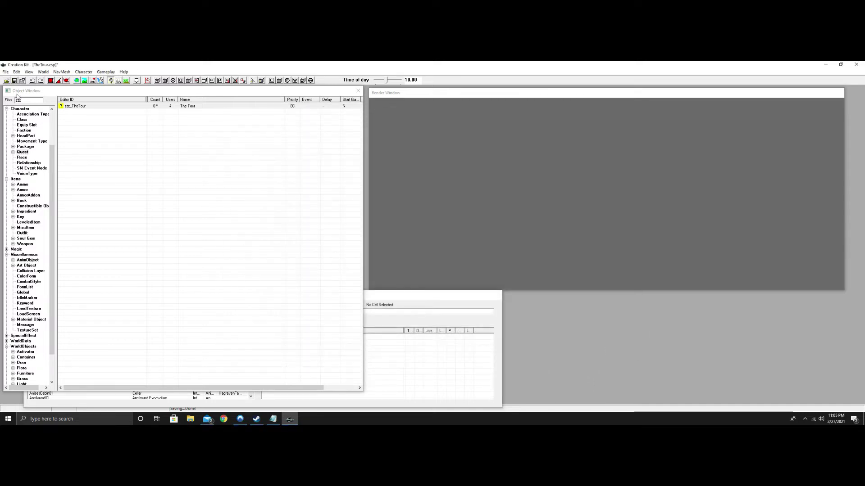
pyautogui.click(14, 81)
# - Reopen the zzz_TheTour quest and add objective 0 with the display text "Talk to Hulda"
pyautogui.click(169, 106)
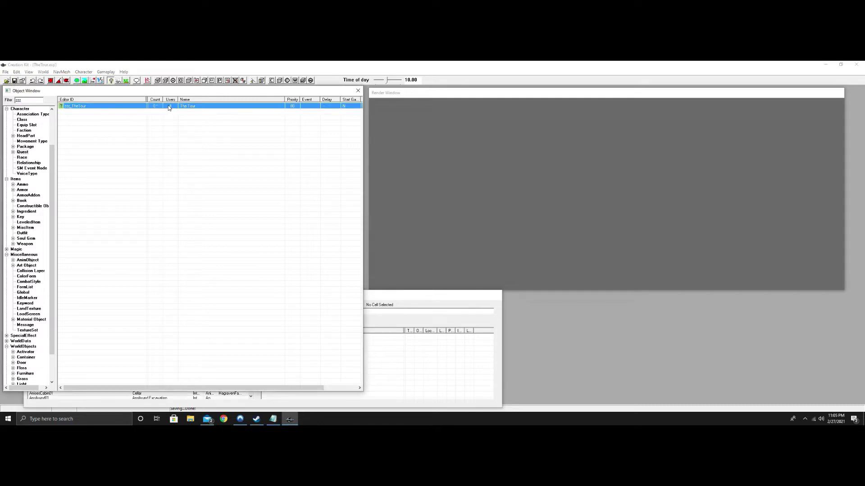
pyautogui.doubleClick(169, 107)
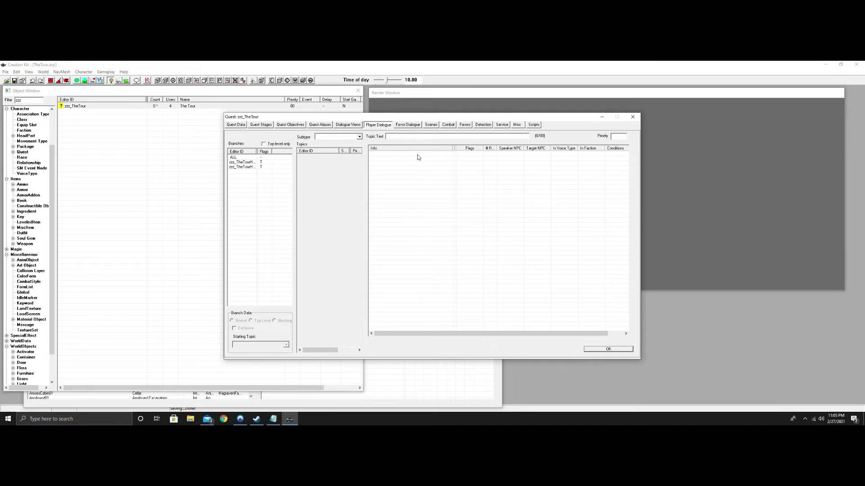
pyautogui.click(255, 163)
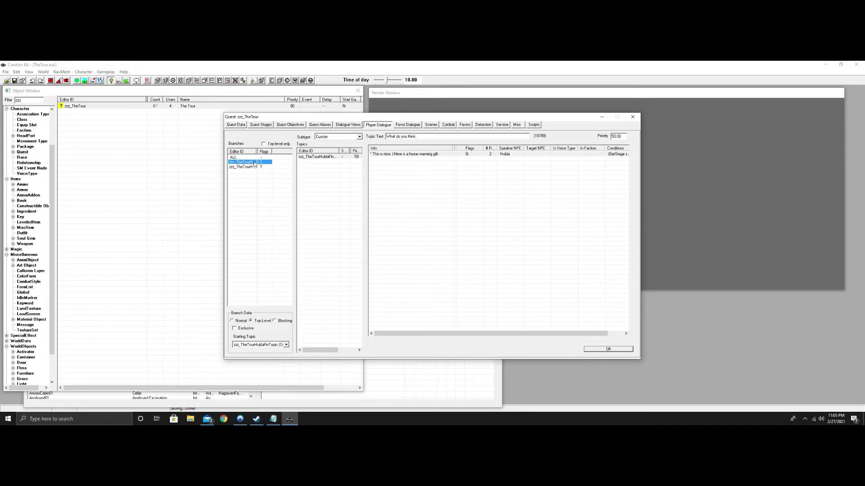
pyautogui.click(253, 168)
pyautogui.click(253, 168)
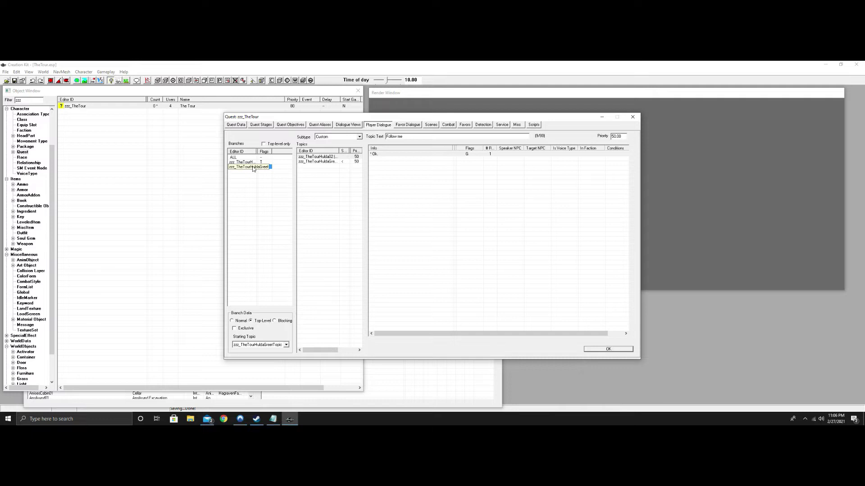
pyautogui.click(290, 125)
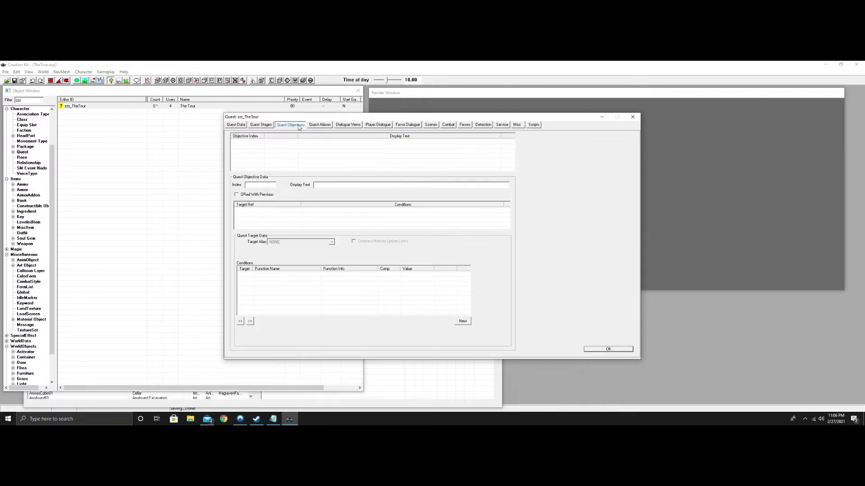
pyautogui.rightClick(296, 143)
pyautogui.click(308, 147)
pyautogui.click(333, 185)
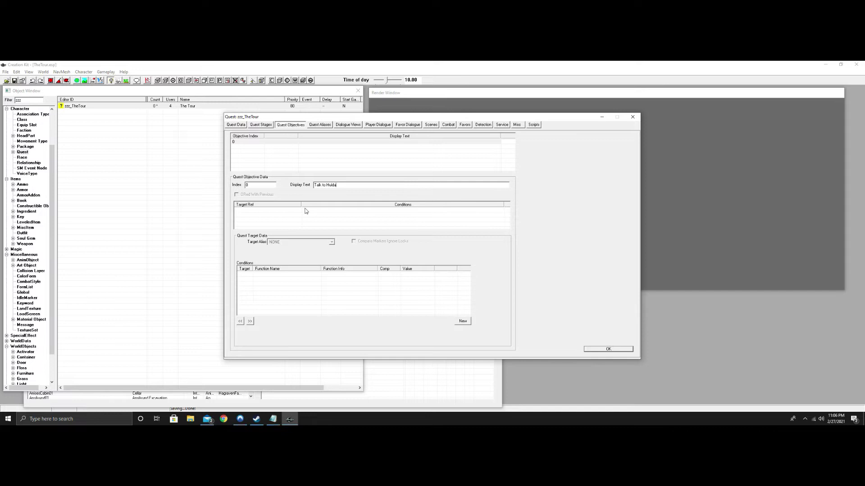
# - Add a second quest objective with index 10 and the display text "Take Hulda to Breezehome"
pyautogui.rightClick(273, 156)
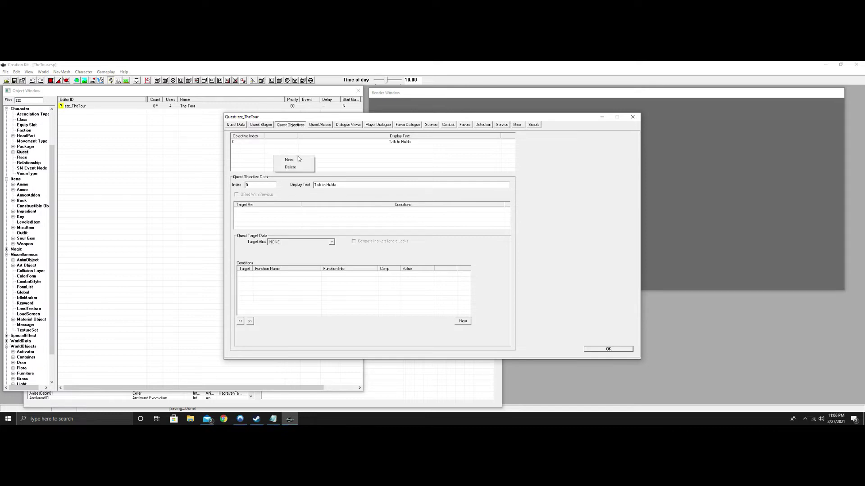
pyautogui.click(298, 159)
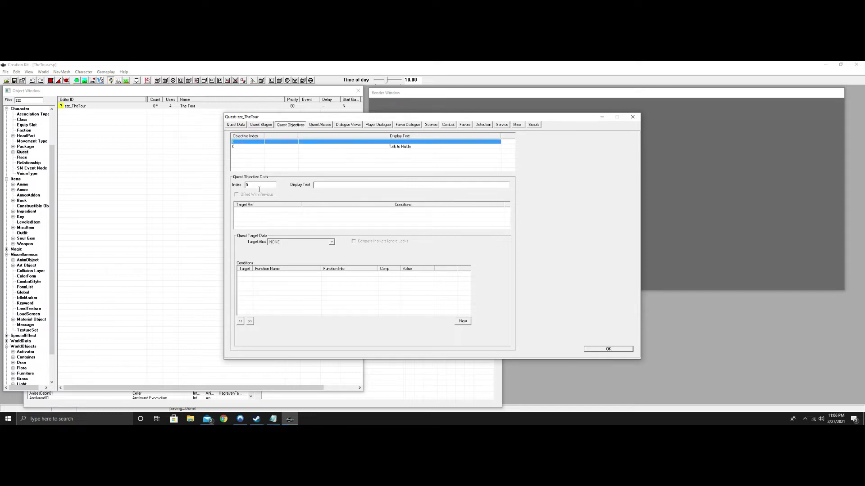
pyautogui.write('19')
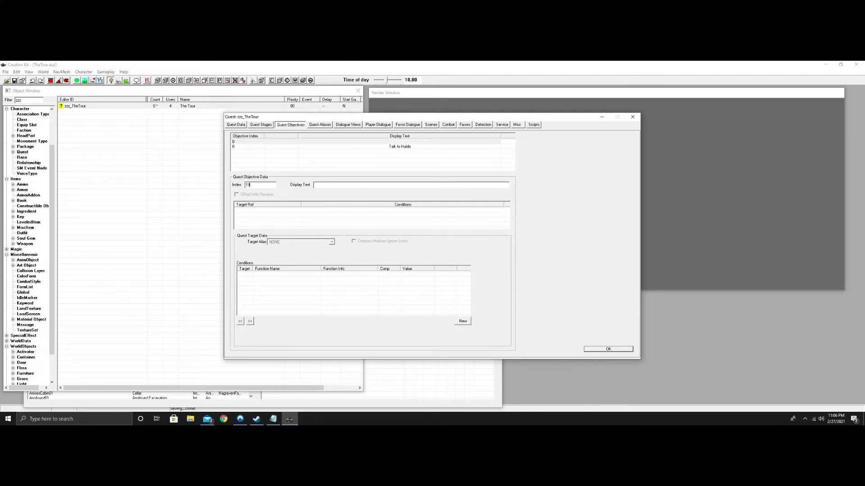
pyautogui.write('0')
pyautogui.click(341, 189)
pyautogui.click(340, 188)
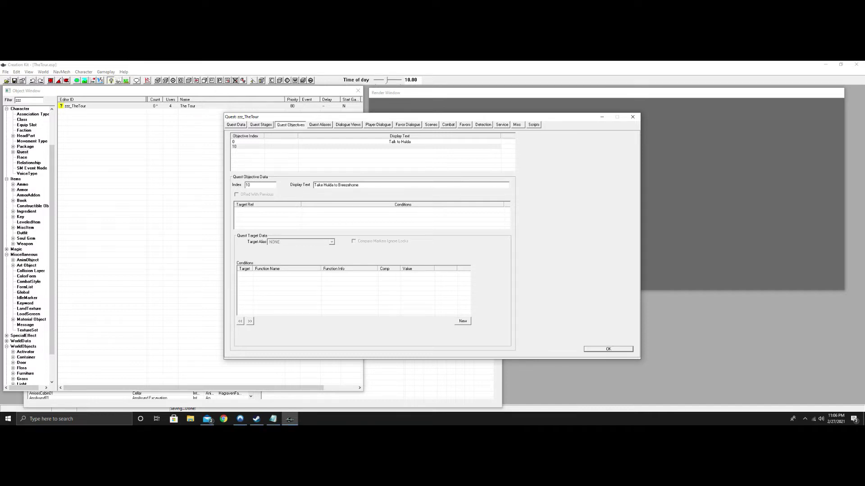
pyautogui.click(276, 153)
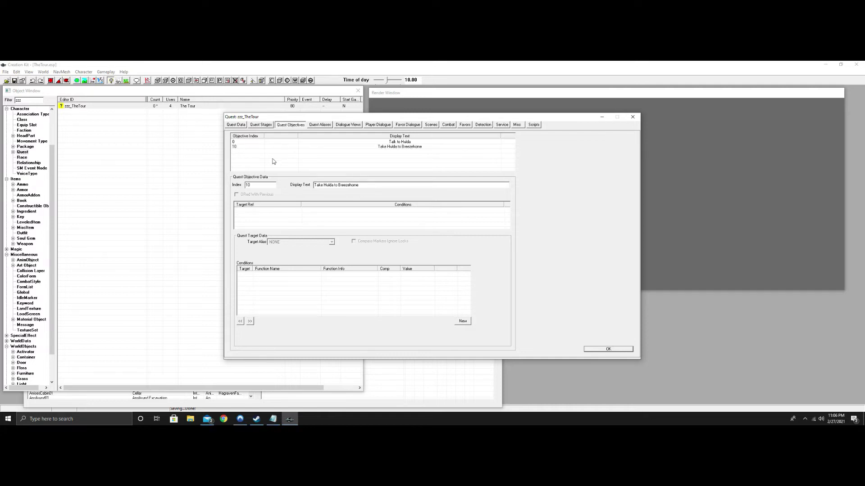
# - Copy Debug.notification("Your quest has started") from the Notepad notes into stage 0's Papyrus fragment and compile it
pyautogui.click(266, 126)
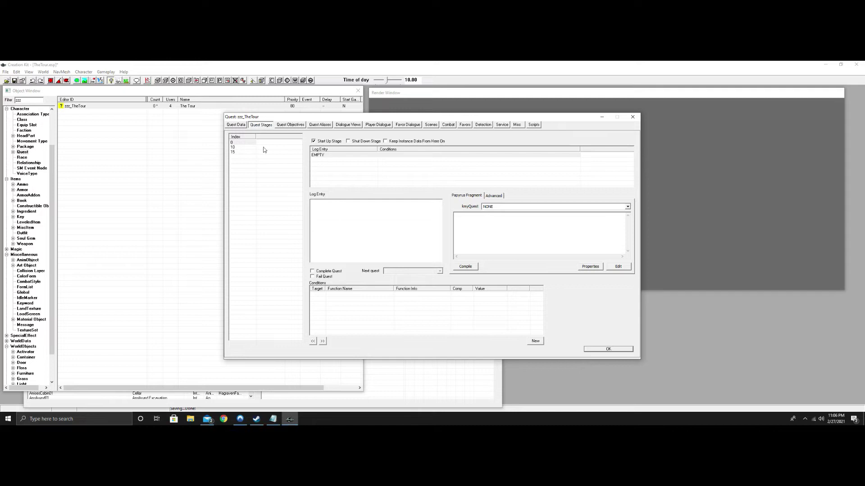
pyautogui.click(245, 143)
pyautogui.click(273, 418)
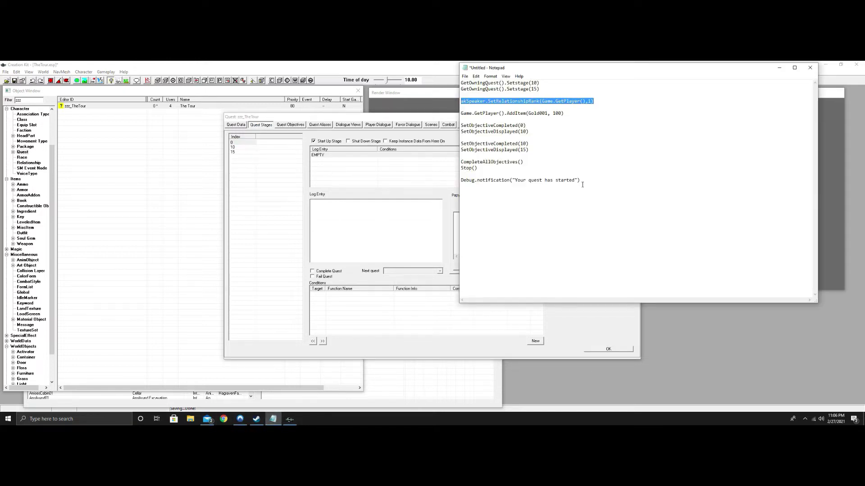
pyautogui.moveTo(584, 182); pyautogui.dragTo(553, 183)
pyautogui.hotkey('shift', 'Up')
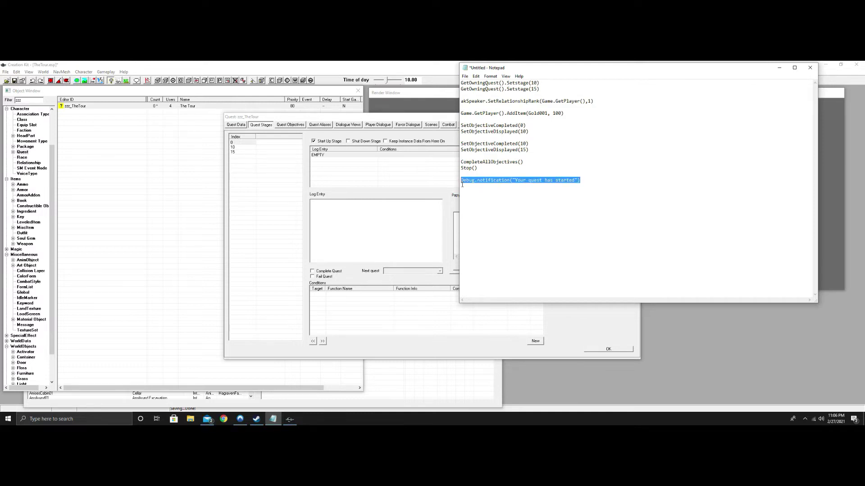
pyautogui.rightClick(496, 182)
pyautogui.click(509, 204)
pyautogui.click(458, 220)
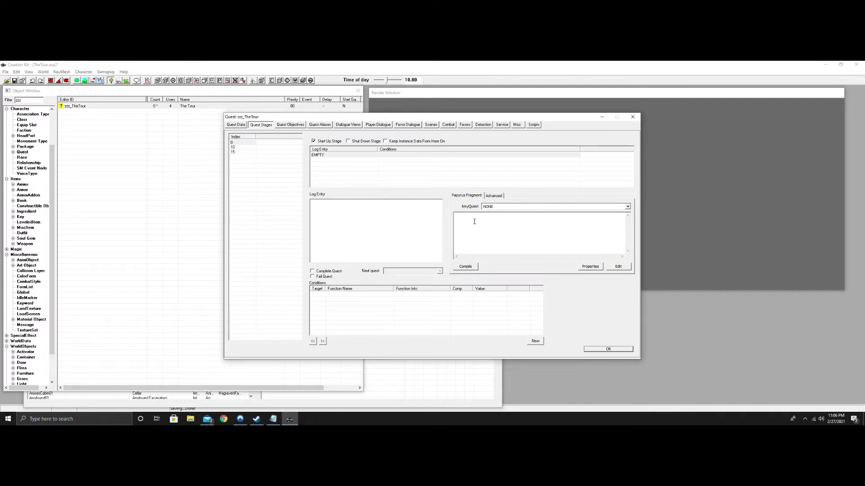
pyautogui.hotkey('ctrl', 'v')
pyautogui.click(465, 267)
# - Insert SetObjectiveDisplayed(0) above the notification line in stage 0's fragment, adapting the SetObjectiveDisplayed(10) line from the Notepad notes, and compile
pyautogui.click(273, 419)
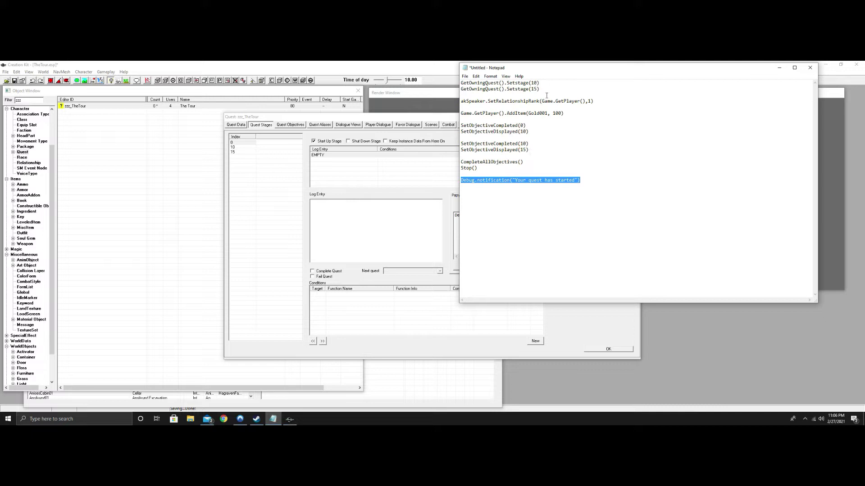
pyautogui.moveTo(530, 133); pyautogui.dragTo(464, 137)
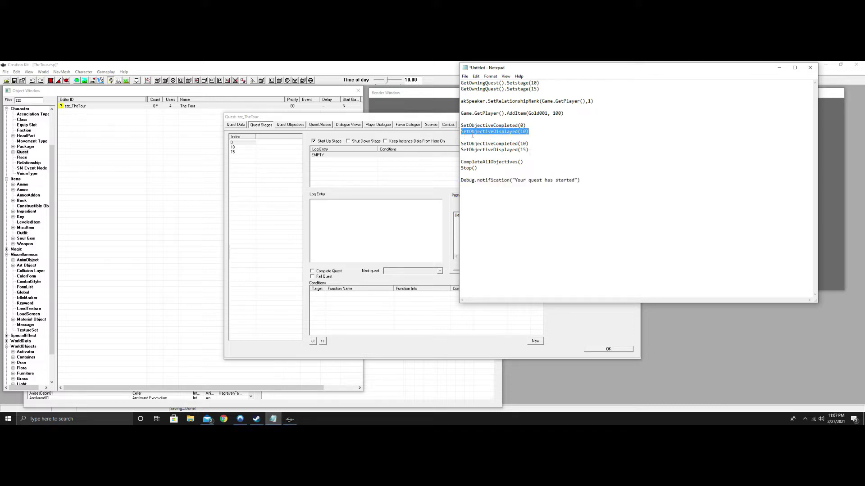
pyautogui.rightClick(473, 135)
pyautogui.click(487, 153)
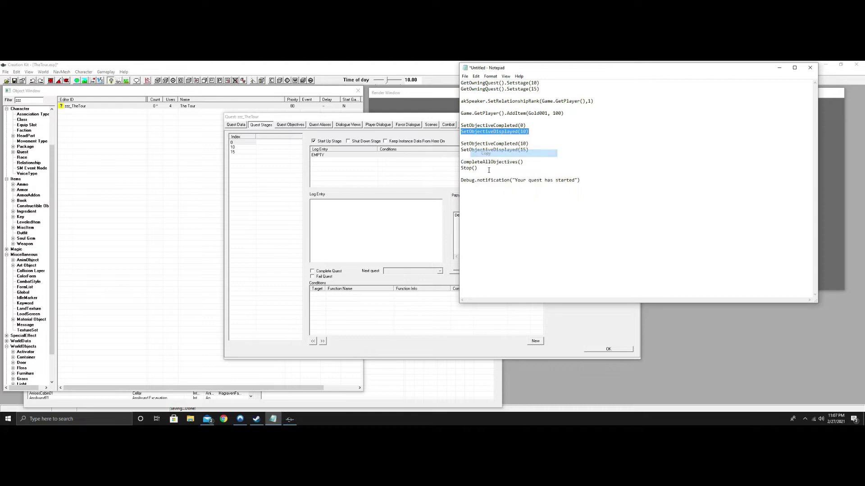
pyautogui.click(458, 219)
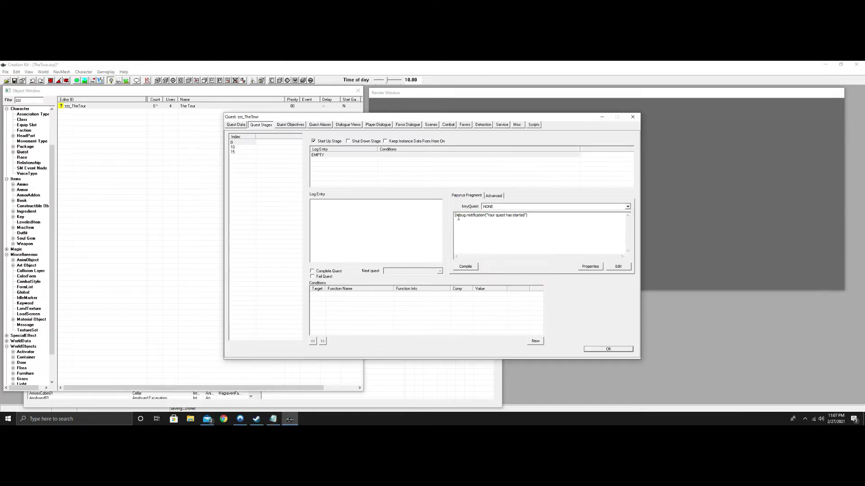
pyautogui.press('Return')
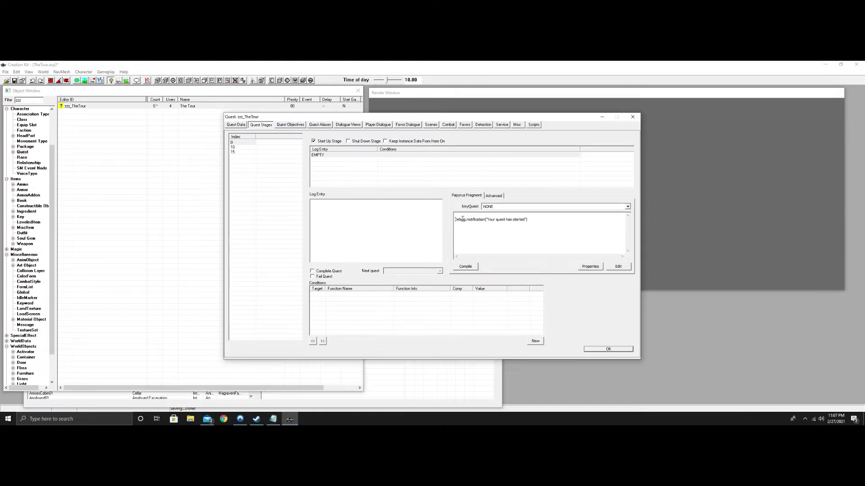
pyautogui.hotkey('ctrl', 'v')
pyautogui.press('BackSpace')
pyautogui.press('BackSpace')
pyautogui.write('0')
pyautogui.click(469, 266)
# - Enter "Speak to Hulda" as stage 0's log entry and ignore the spelling suggestion for the name
pyautogui.rightClick(342, 208)
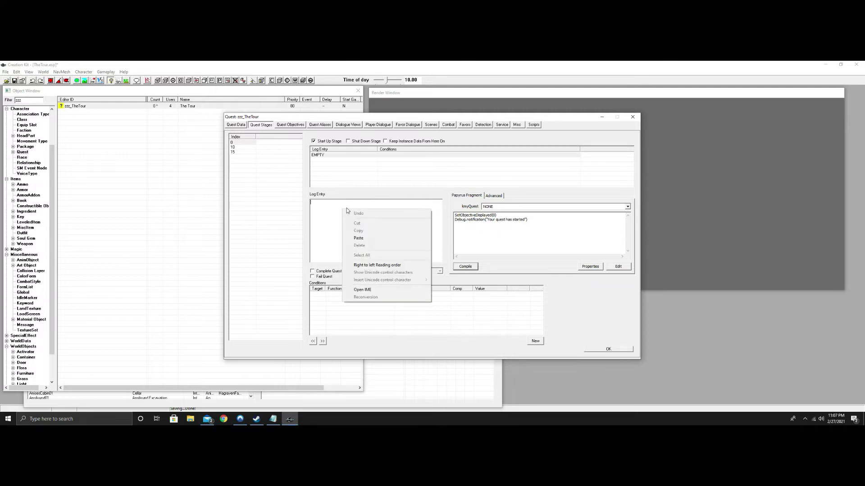
pyautogui.click(345, 206)
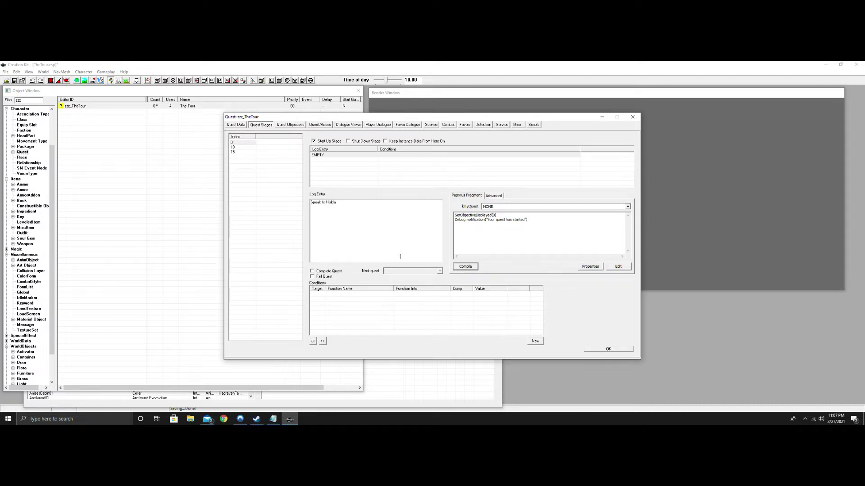
pyautogui.click(338, 205)
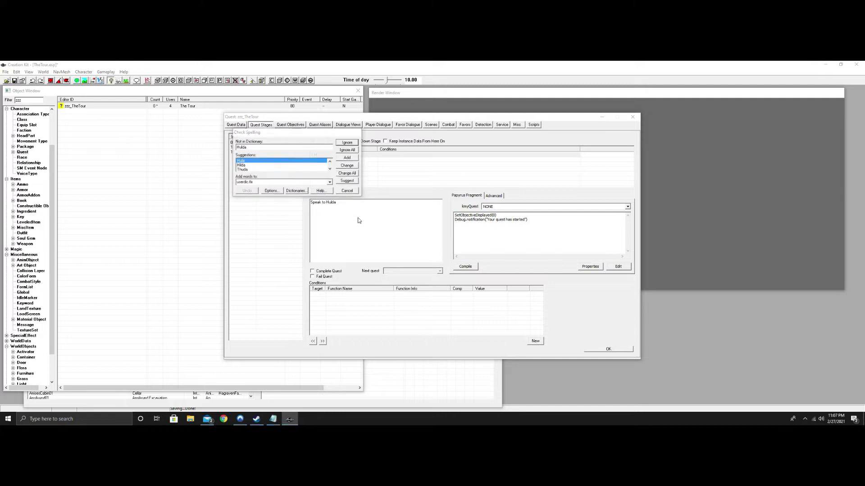
pyautogui.click(350, 144)
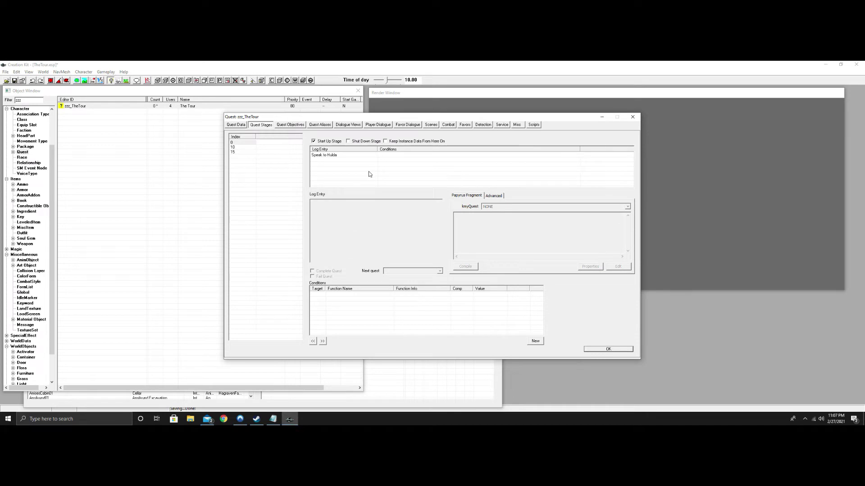
pyautogui.click(341, 155)
# - Give stage 10 a new log entry whose fragment holds SetObjectiveCompleted(0) and SetObjectiveDisplayed(10), copied from the Notepad notes, and compile it
pyautogui.click(243, 148)
pyautogui.click(273, 420)
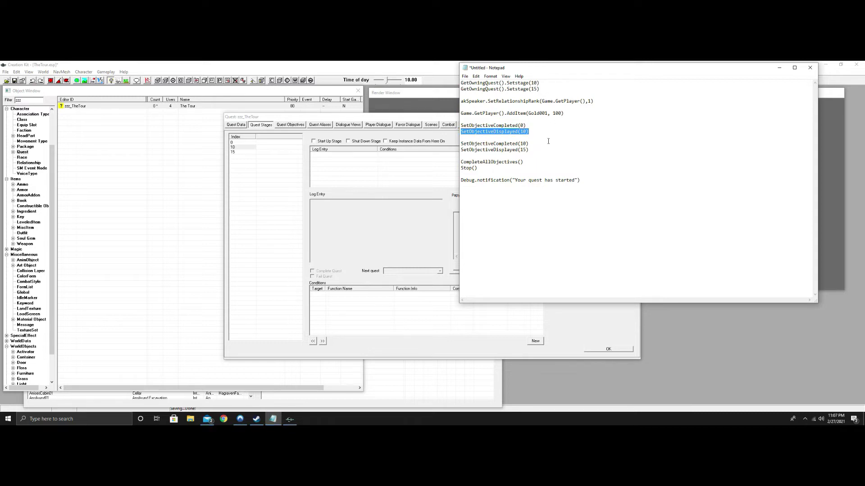
pyautogui.moveTo(530, 132); pyautogui.dragTo(459, 127)
pyautogui.rightClick(481, 132)
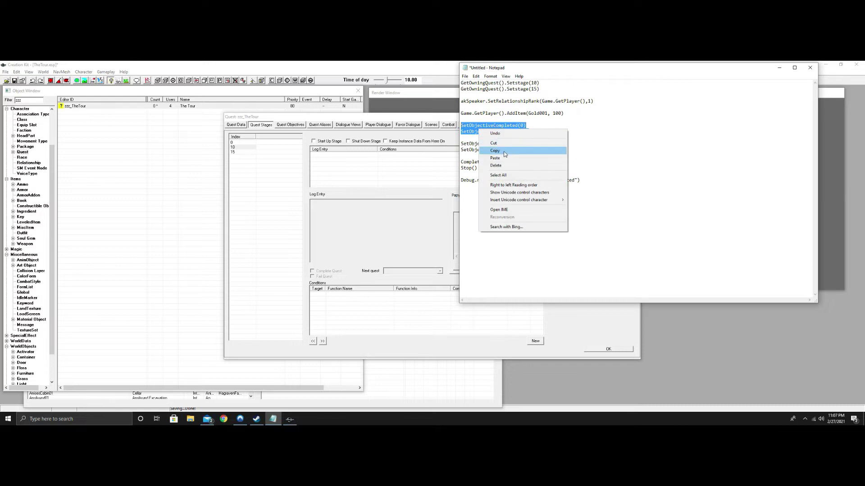
pyautogui.click(495, 158)
pyautogui.click(429, 155)
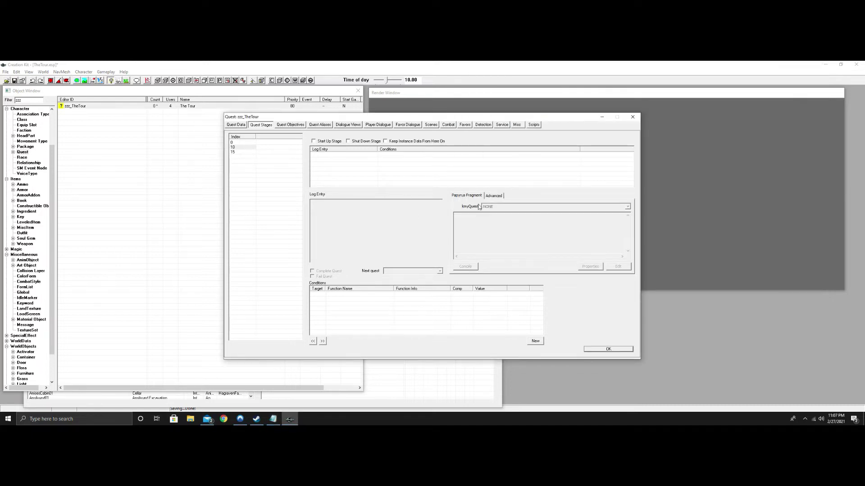
pyautogui.rightClick(414, 156)
pyautogui.click(431, 158)
pyautogui.rightClick(481, 225)
pyautogui.click(506, 254)
pyautogui.click(467, 268)
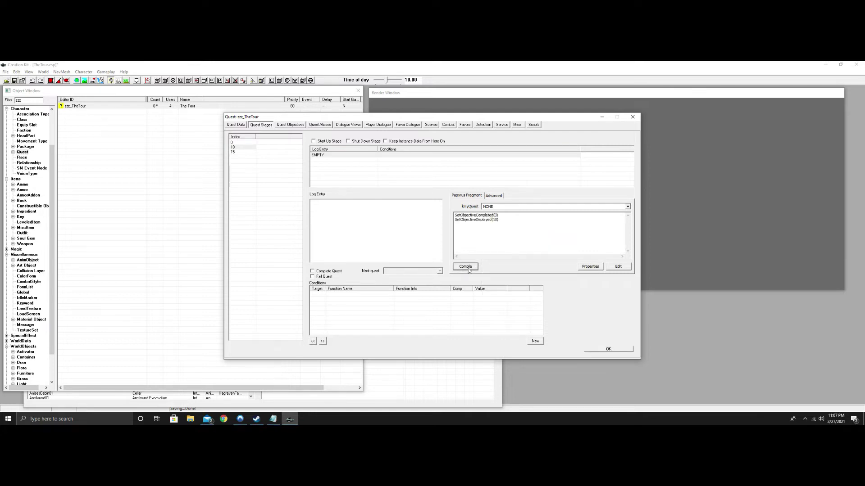
# - Turn off Start Up Stage for stage 15 and mark its log entry as Complete Quest
pyautogui.click(237, 145)
pyautogui.click(236, 142)
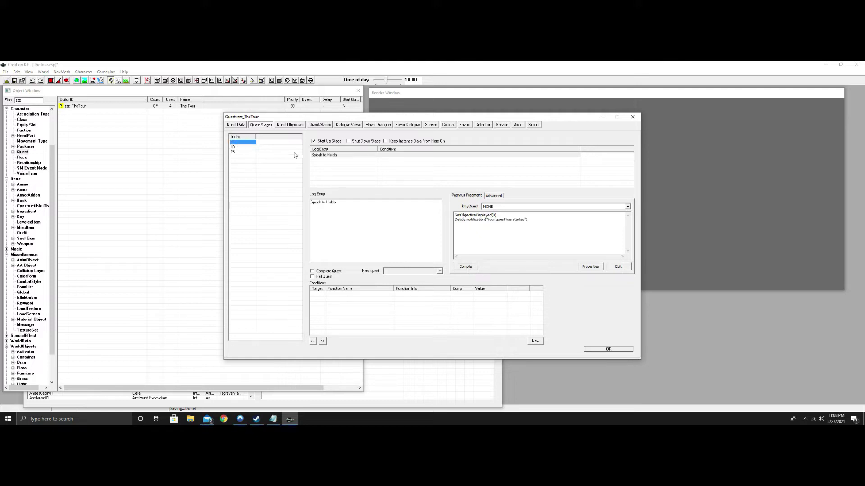
pyautogui.click(233, 153)
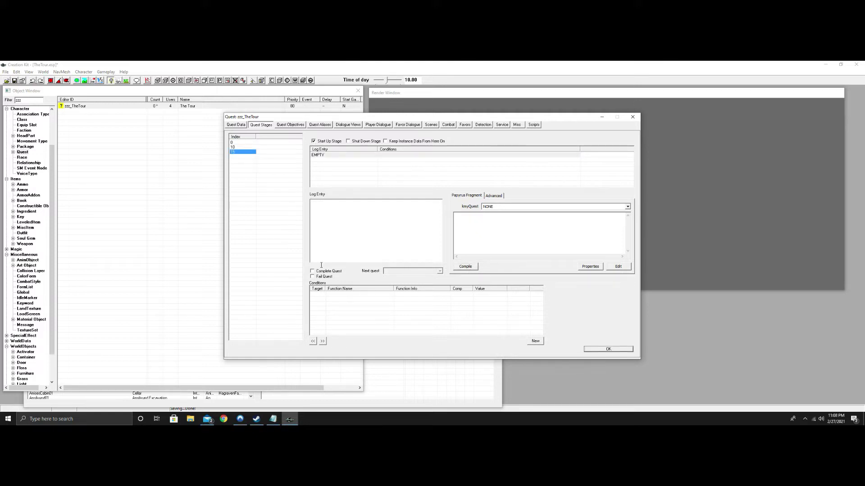
pyautogui.click(314, 141)
pyautogui.click(312, 272)
# - Copy CompleteAllObjectives() and Stop() from the Notepad notes into stage 15's Papyrus fragment and compile it
pyautogui.click(273, 419)
pyautogui.moveTo(478, 168); pyautogui.dragTo(461, 162)
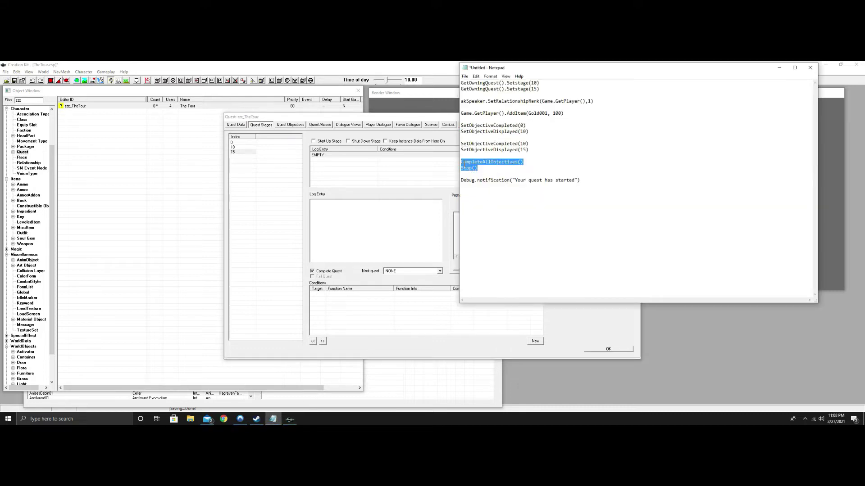
pyautogui.rightClick(470, 163)
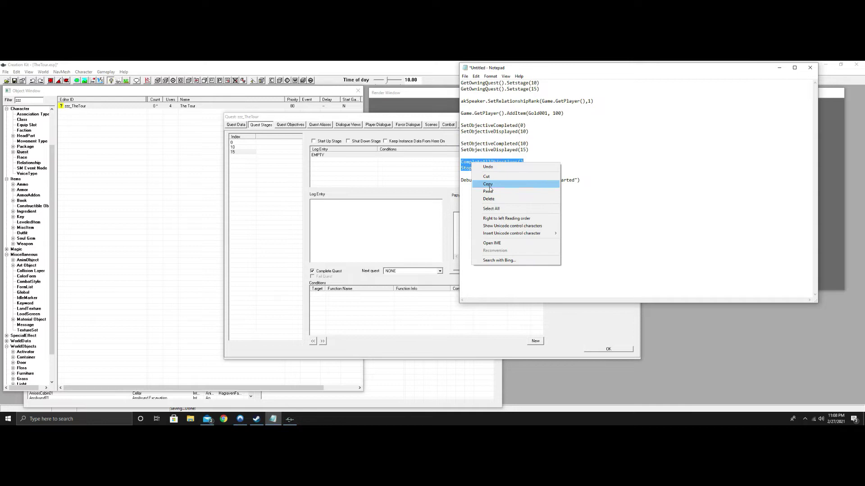
pyautogui.click(487, 185)
pyautogui.click(458, 218)
pyautogui.hotkey('ctrl', 'v')
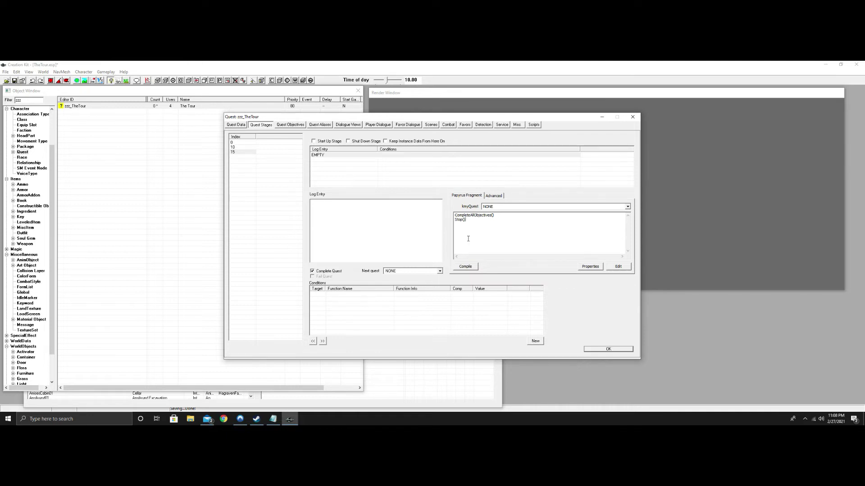
pyautogui.click(467, 267)
pyautogui.click(238, 143)
pyautogui.press('Up')
# - Add a new target entry to the "Talk to Hulda" objective and check the available target aliases
pyautogui.click(291, 124)
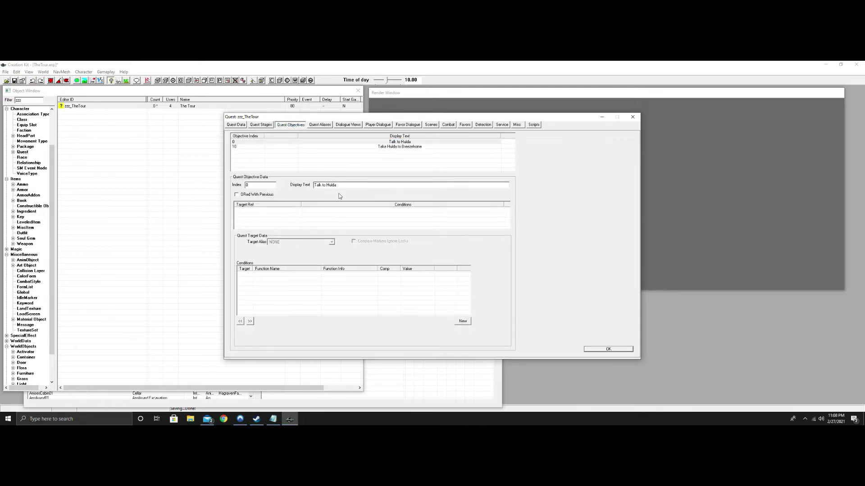
pyautogui.rightClick(316, 214)
pyautogui.click(324, 213)
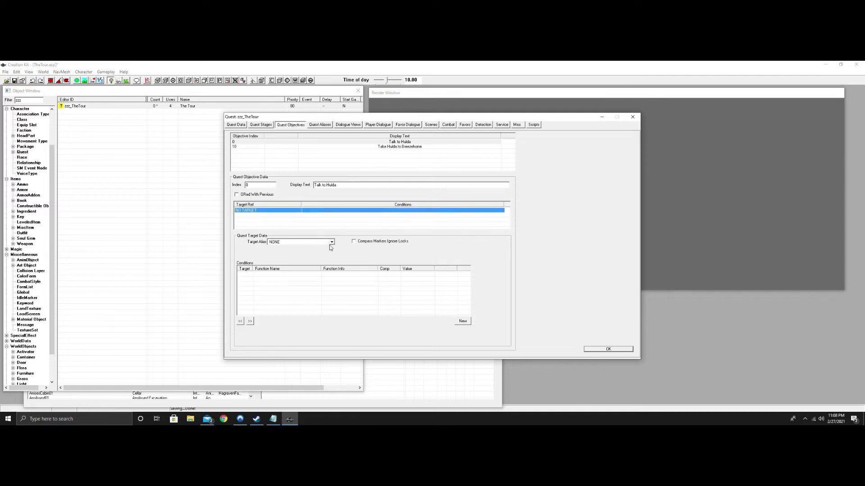
pyautogui.click(331, 242)
pyautogui.click(352, 208)
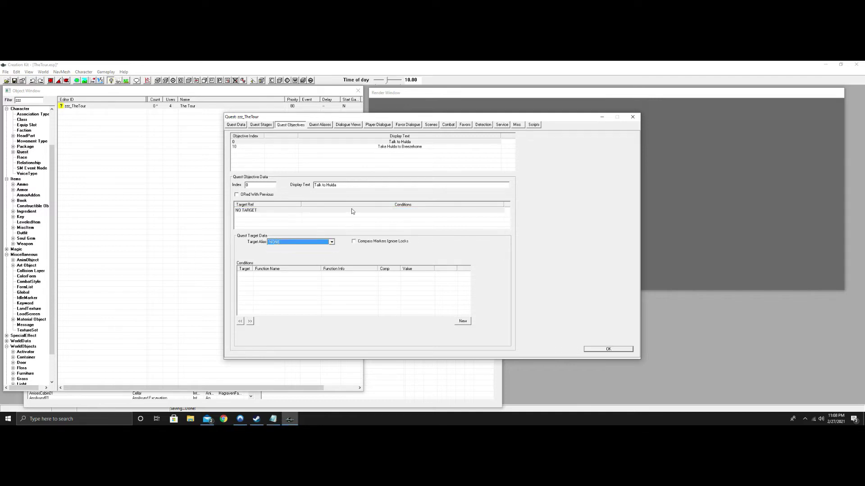
# - Create a reference alias named Hulda with Allow Reserved enabled, filled by the unique actor Hulda
pyautogui.click(325, 125)
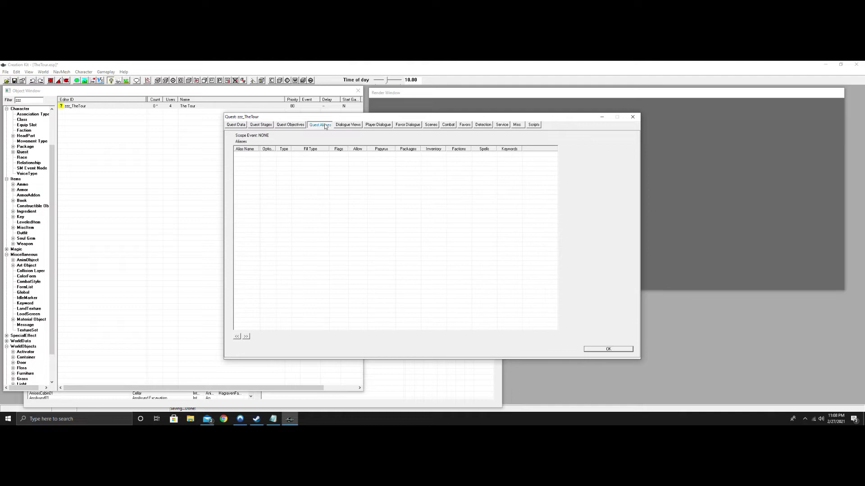
pyautogui.rightClick(320, 163)
pyautogui.click(346, 166)
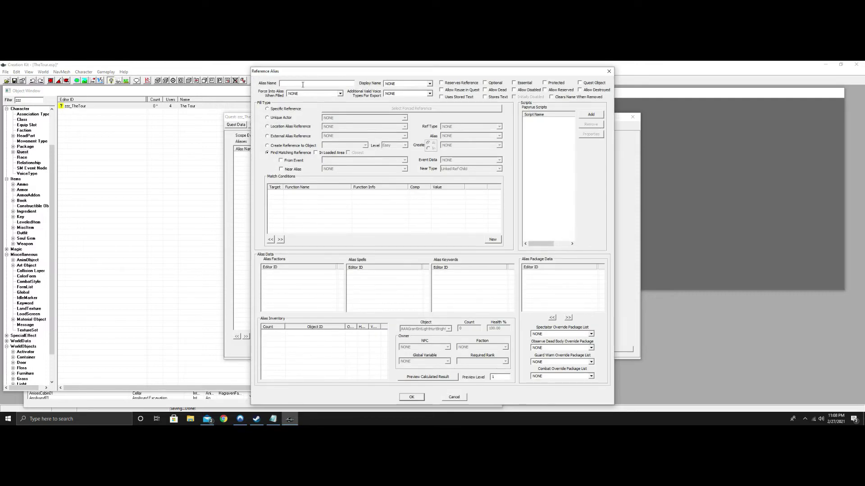
pyautogui.write('Hulda')
pyautogui.click(546, 91)
pyautogui.click(271, 120)
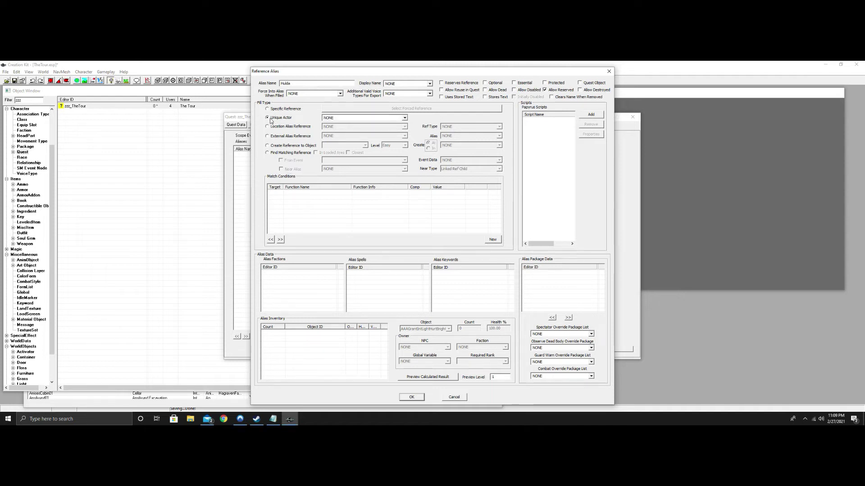
pyautogui.click(404, 118)
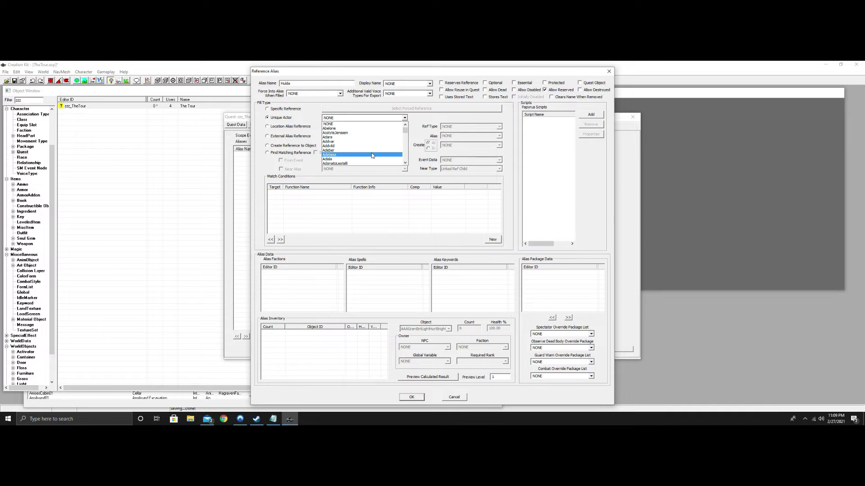
pyautogui.write('Hulda')
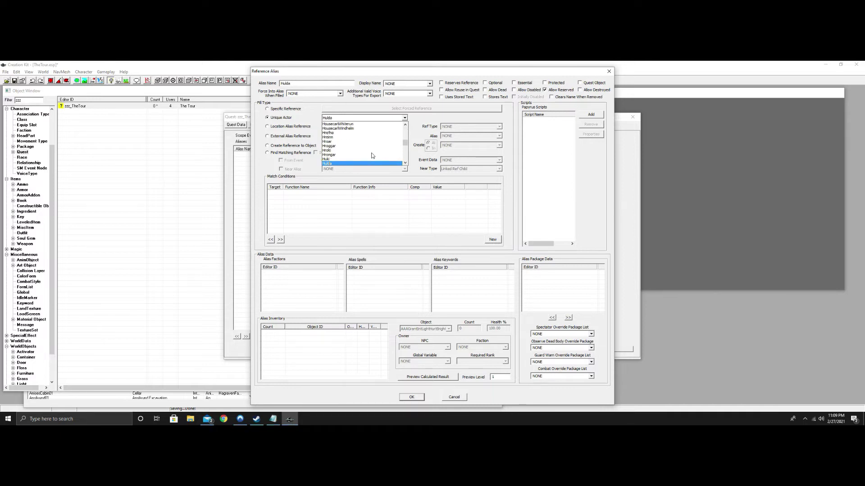
pyautogui.click(342, 164)
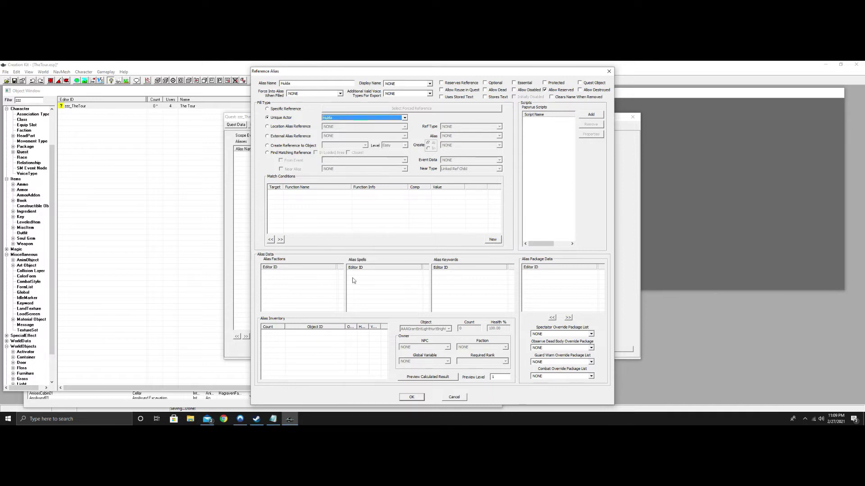
pyautogui.click(413, 397)
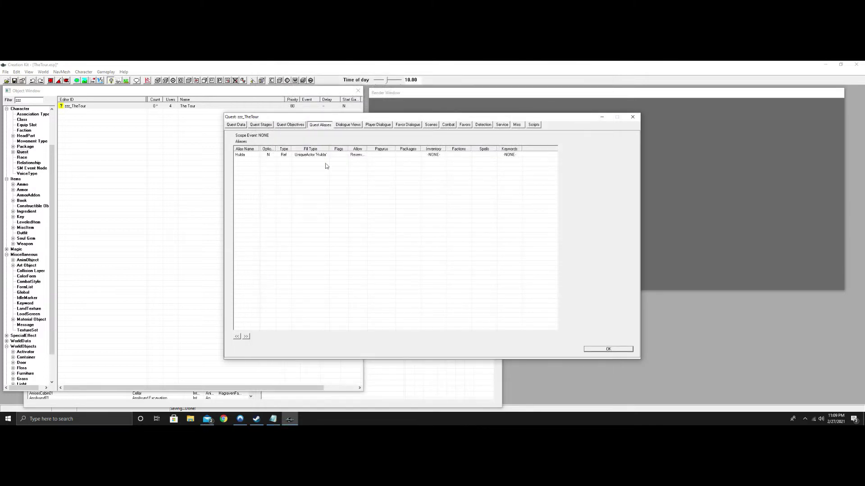
# - Set the target alias of the "Talk to Hulda" objective's target to Hulda
pyautogui.click(285, 157)
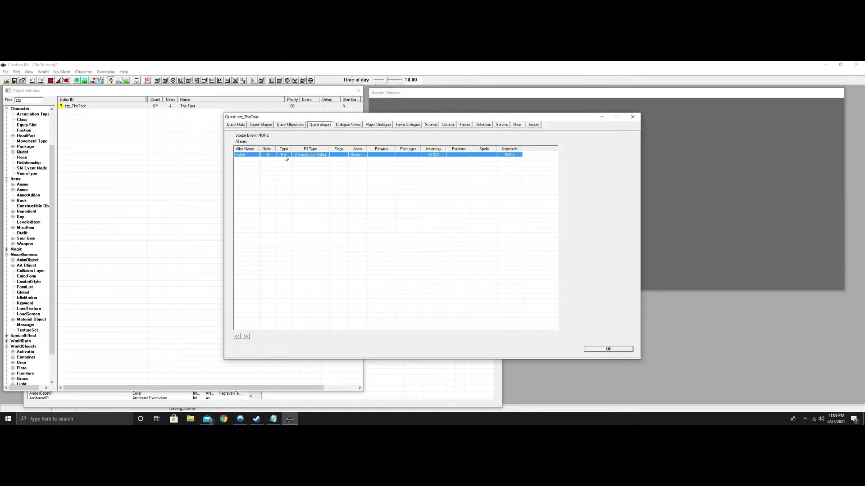
pyautogui.click(291, 125)
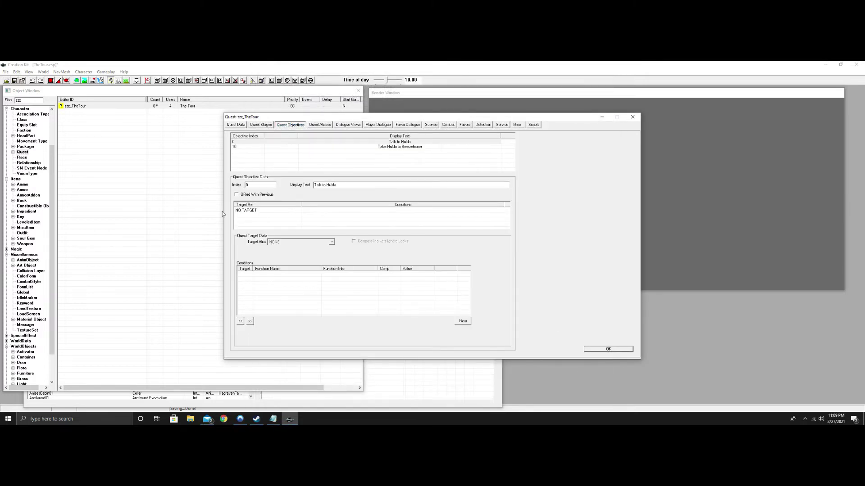
pyautogui.click(267, 213)
pyautogui.click(331, 243)
pyautogui.click(318, 252)
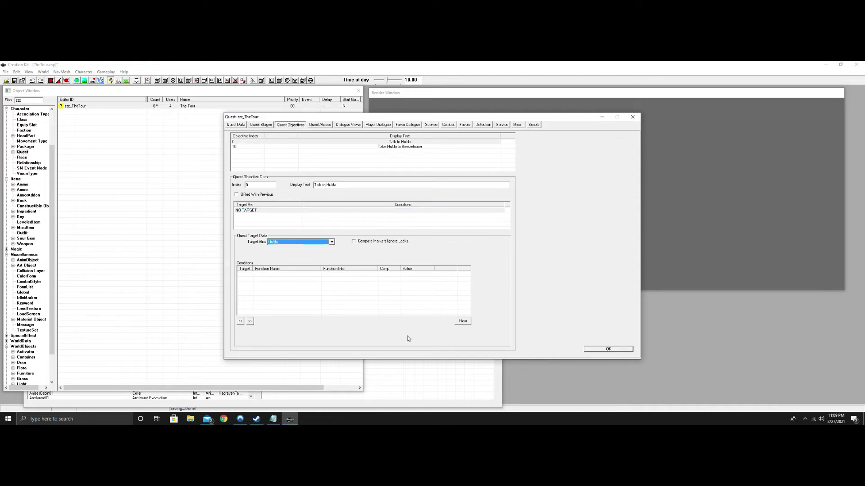
# - Confirm the changes to the zzz_TheTour quest and save the plugin
pyautogui.click(603, 350)
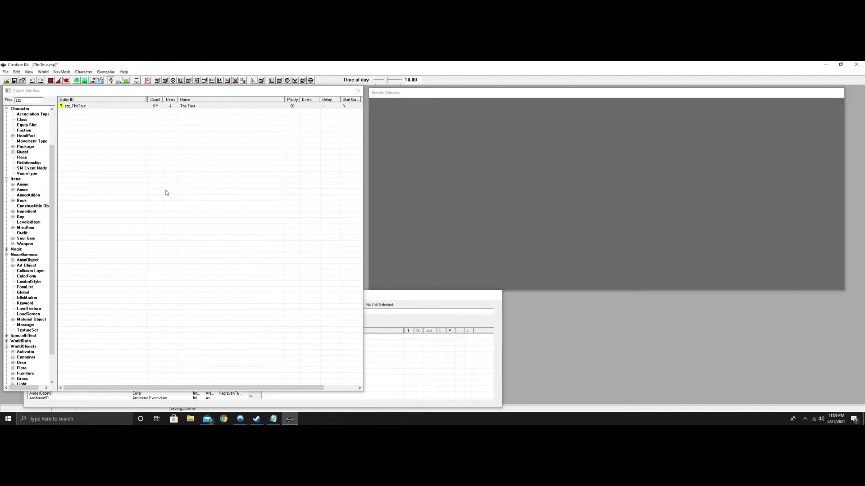
pyautogui.click(15, 82)
# - Reopen the zzz_TheTour quest and add a new package with the ID ZZZ_HuldaFollow to the Hulda alias's package data
pyautogui.doubleClick(171, 107)
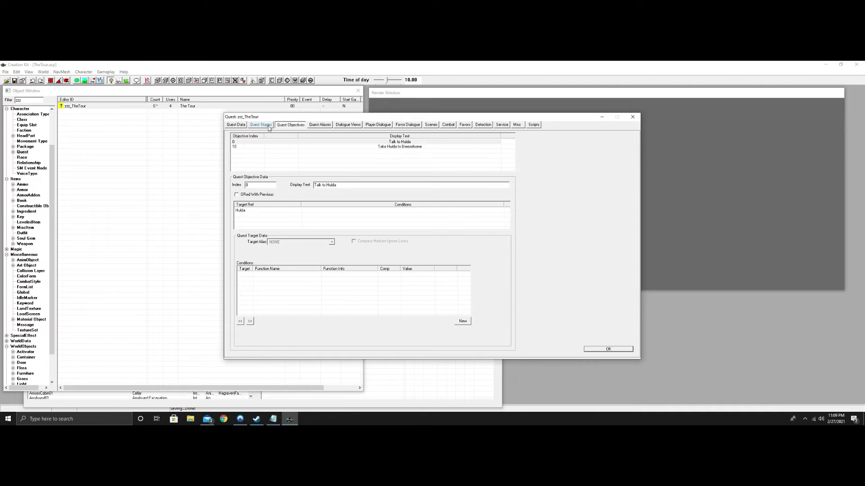
pyautogui.click(320, 124)
pyautogui.doubleClick(311, 155)
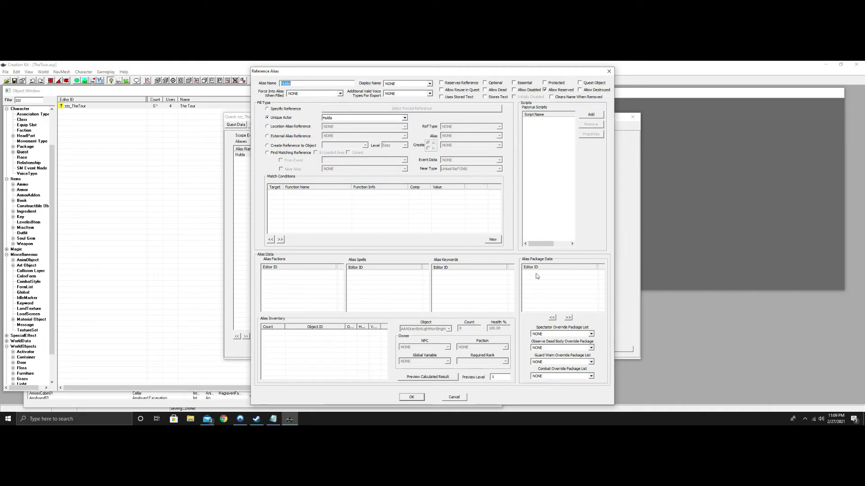
pyautogui.rightClick(537, 275)
pyautogui.click(552, 278)
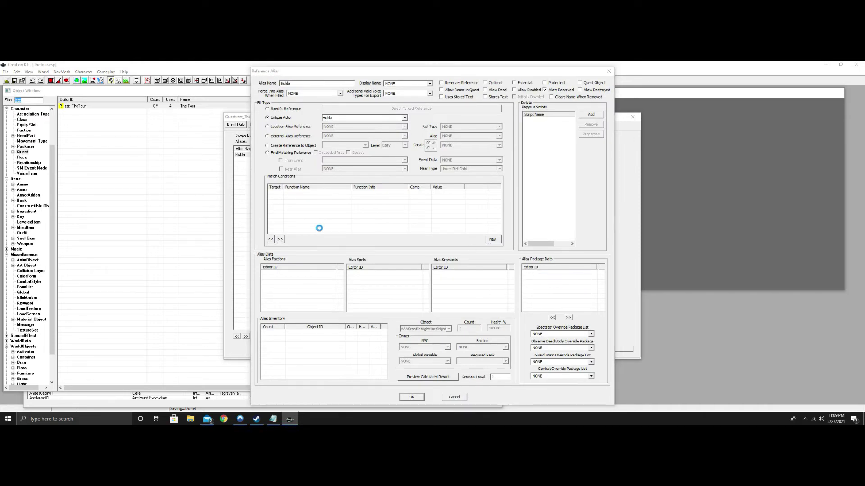
pyautogui.write('zzz')
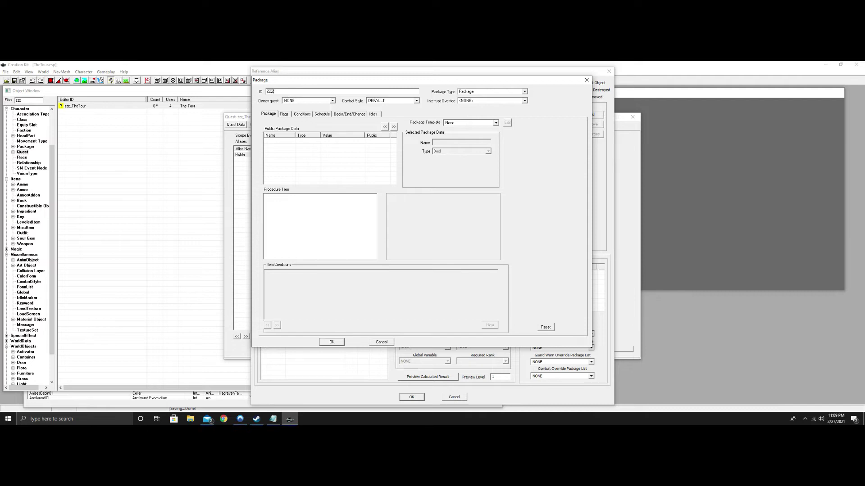
pyautogui.write('_HuldaFollow')
# - Add a condition to the ZZZ_HuldaFollow package using the GetStage function with the quest zzz_TheTour as its parameter
pyautogui.click(303, 113)
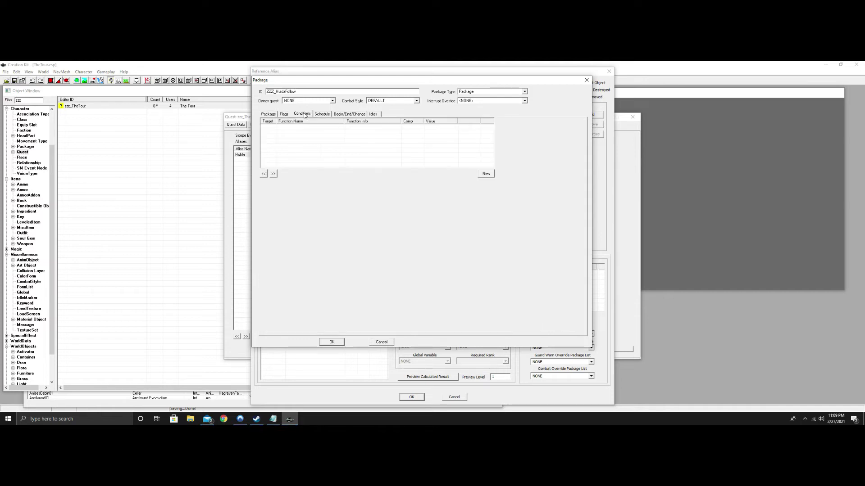
pyautogui.rightClick(312, 130)
pyautogui.click(331, 135)
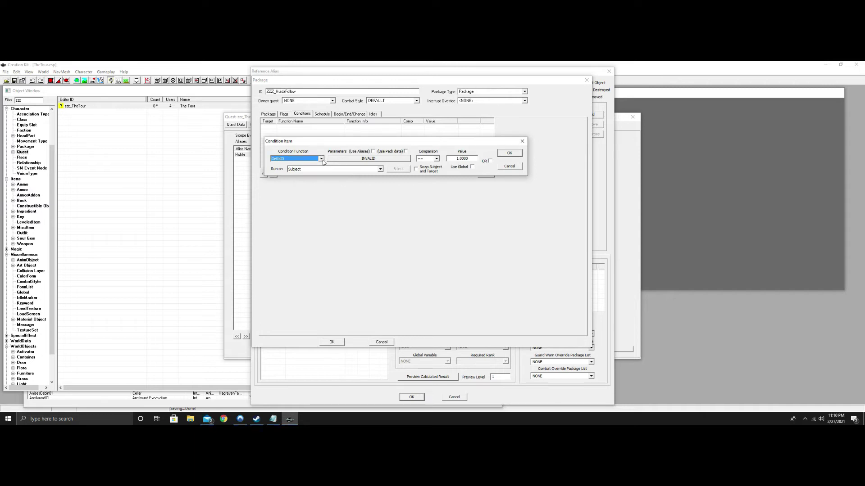
pyautogui.write('getstage')
pyautogui.click(362, 161)
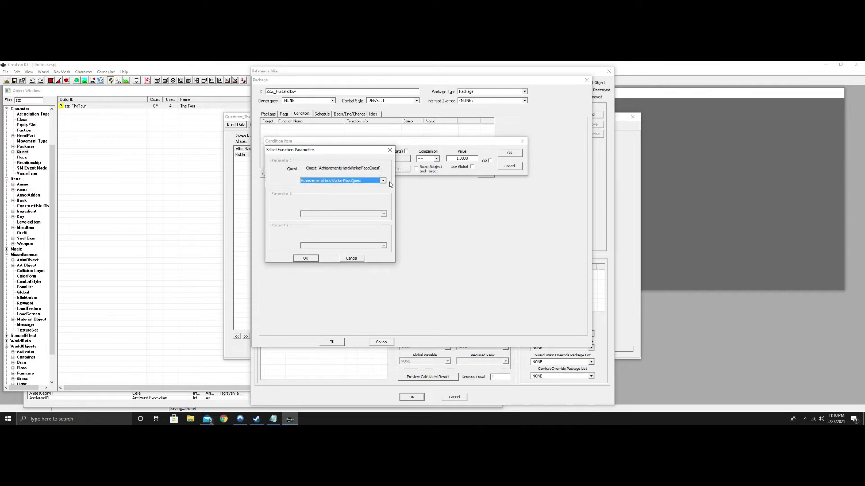
pyautogui.click(383, 181)
pyautogui.press('z')
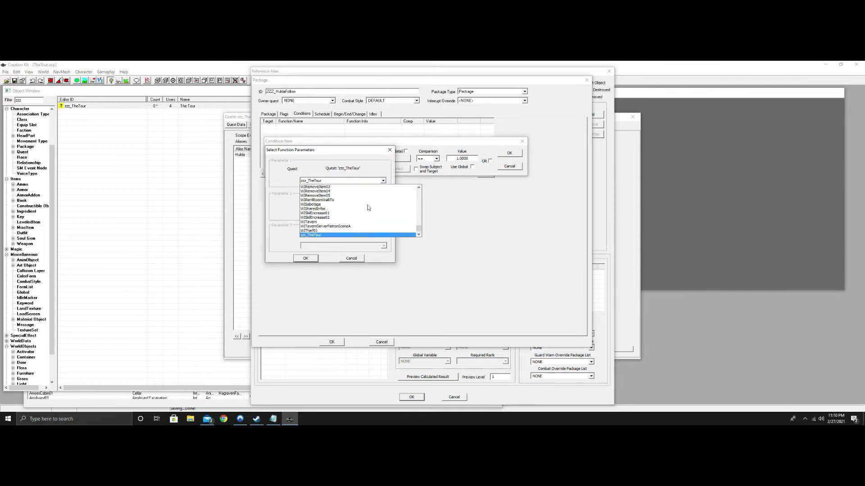
pyautogui.click(327, 235)
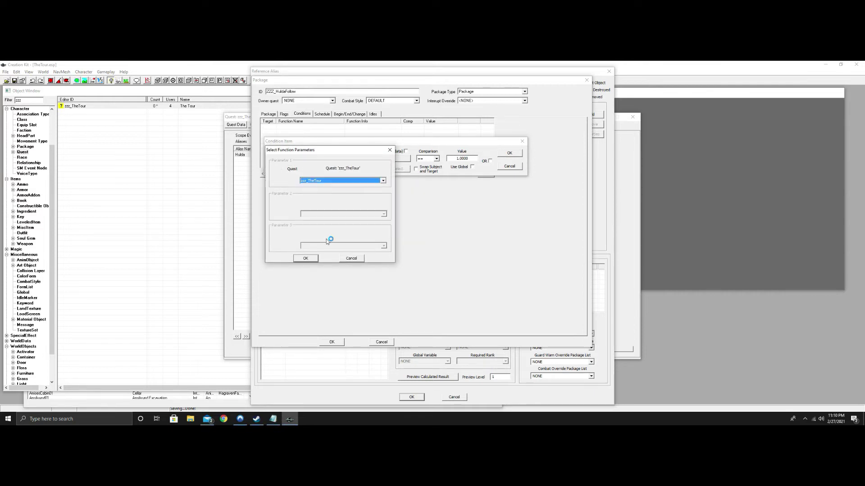
pyautogui.click(305, 258)
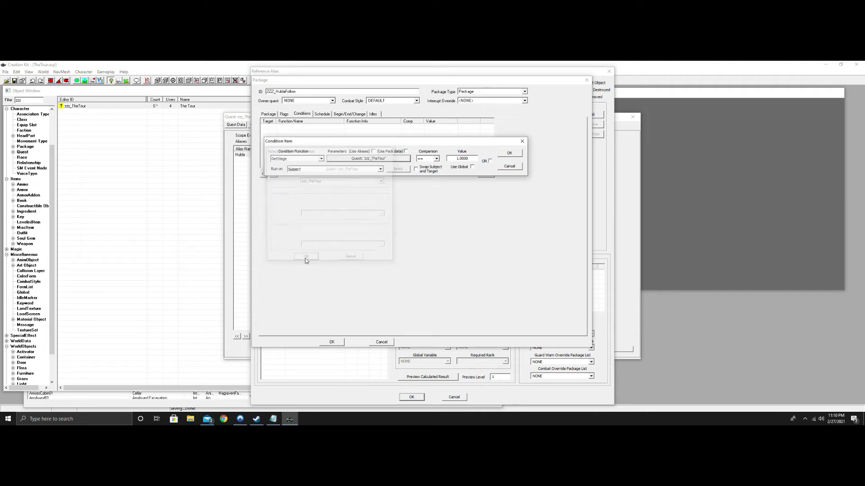
# - Set the GetStage condition's comparison to >= with a value of 10 and confirm the condition
pyautogui.click(435, 159)
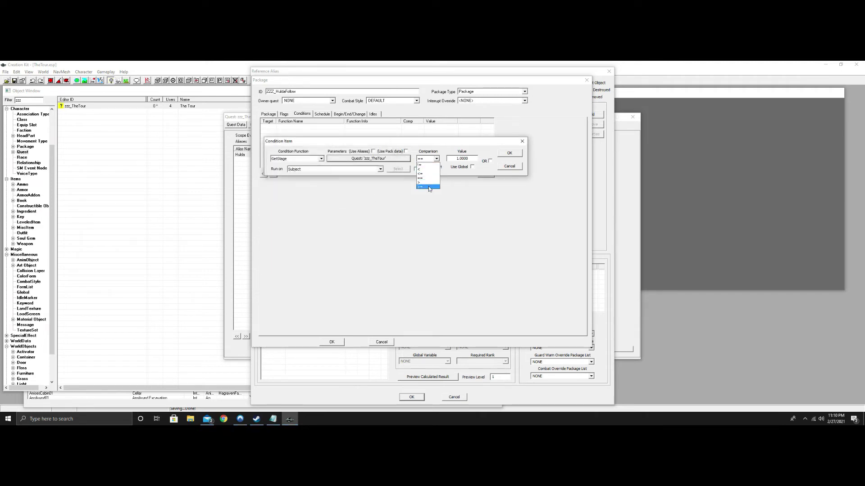
pyautogui.click(463, 160)
pyautogui.write('0')
pyautogui.click(507, 155)
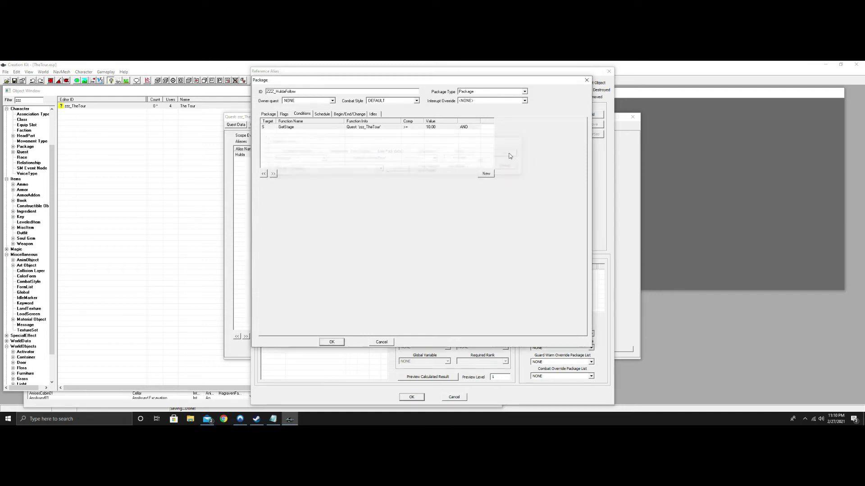
# - Duplicate the package's GetStage condition and change the copy's comparison to < with a value of 15
pyautogui.rightClick(378, 128)
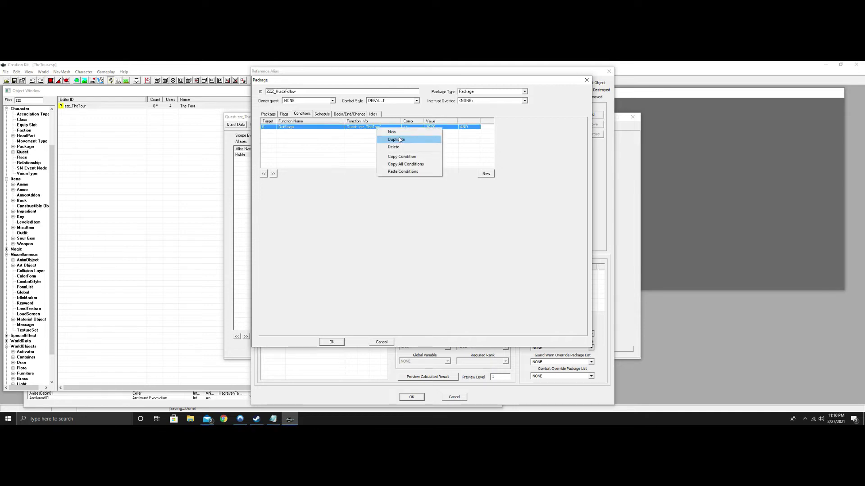
pyautogui.click(396, 139)
pyautogui.doubleClick(379, 131)
pyautogui.click(430, 156)
pyautogui.click(430, 167)
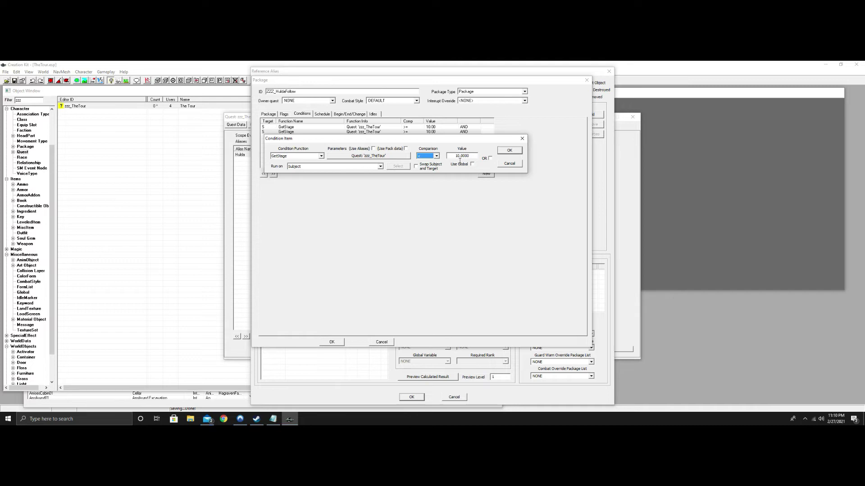
pyautogui.click(456, 156)
pyautogui.press('BackSpace')
pyautogui.write('5')
pyautogui.click(511, 150)
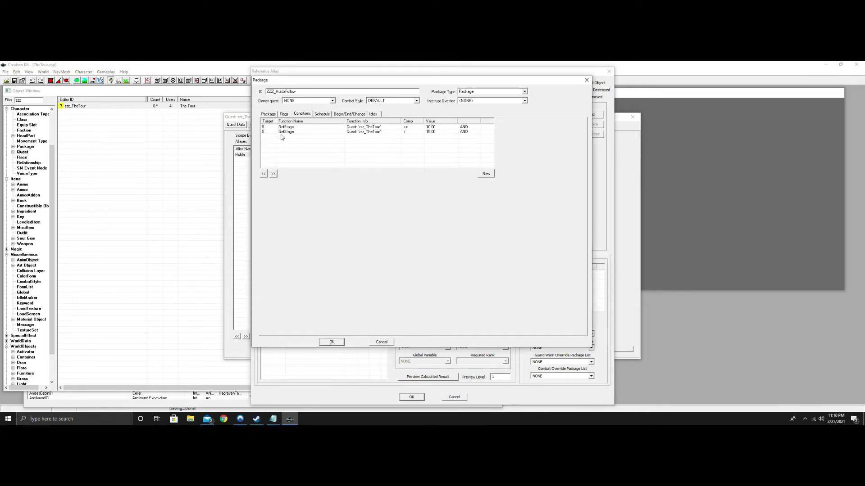
# - Assign the FollowPlayer template to the ZZZ_HuldaFollow package, then confirm the package and the Hulda alias
pyautogui.click(266, 115)
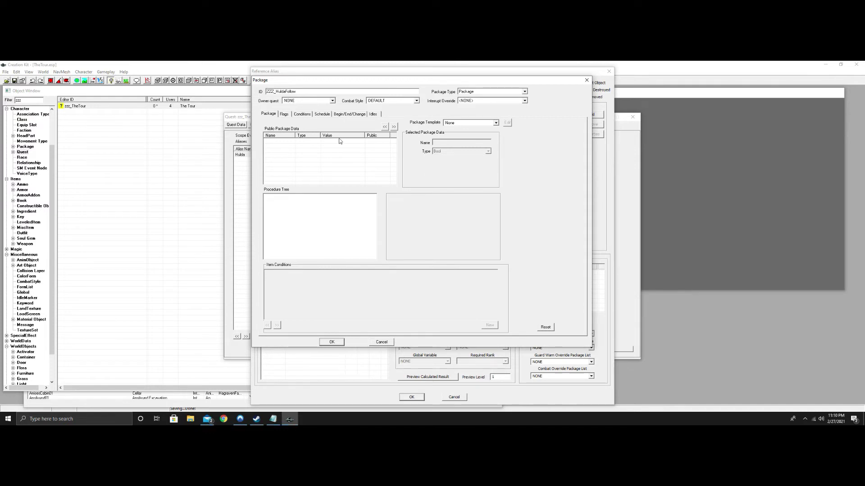
pyautogui.click(495, 123)
pyautogui.write('fo')
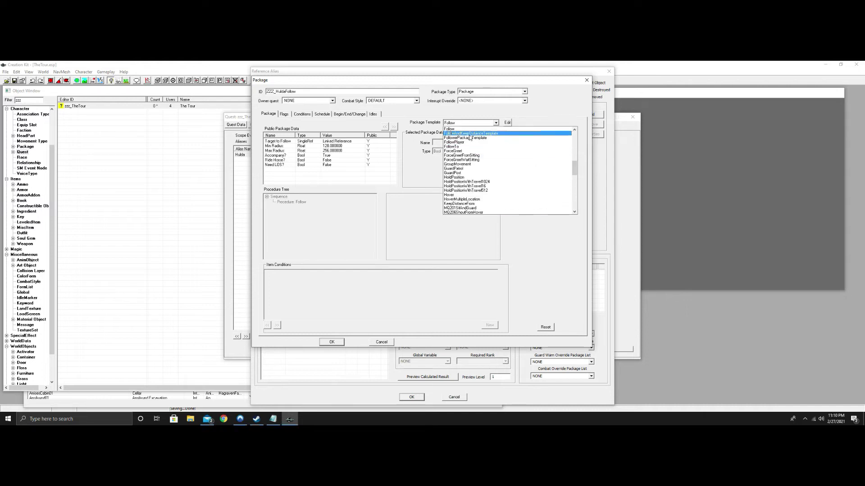
pyautogui.click(467, 142)
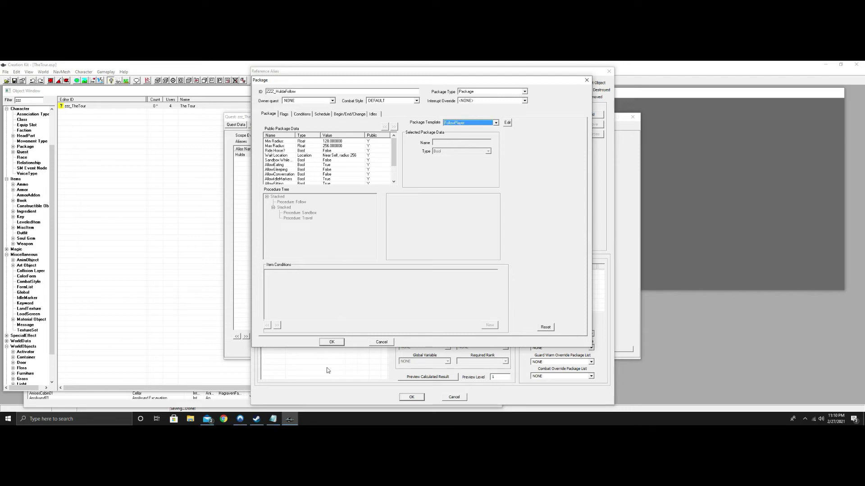
pyautogui.click(331, 342)
pyautogui.click(547, 274)
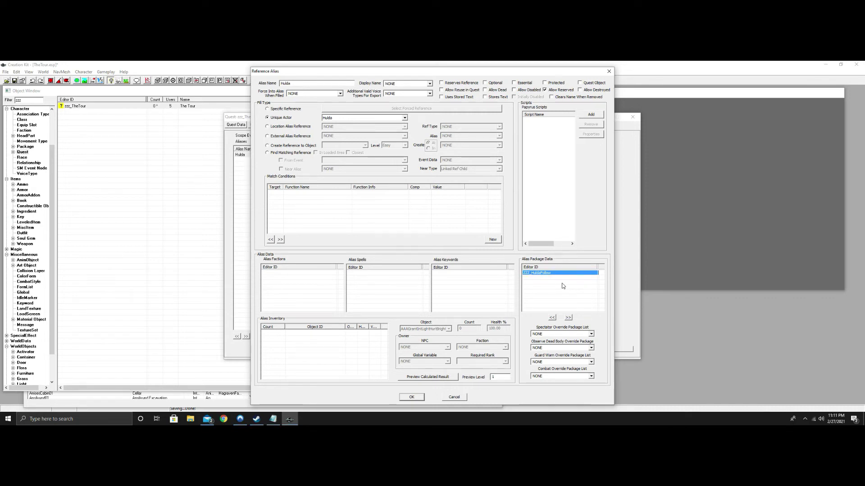
pyautogui.click(412, 398)
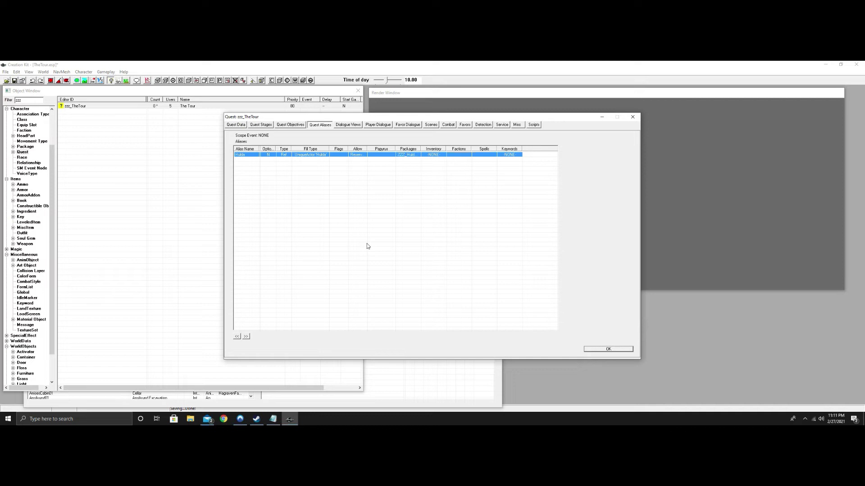
# - Review the conditions on Hulda's "This is nice" and "Can I see it?" responses in the quest's player dialogue
pyautogui.click(382, 126)
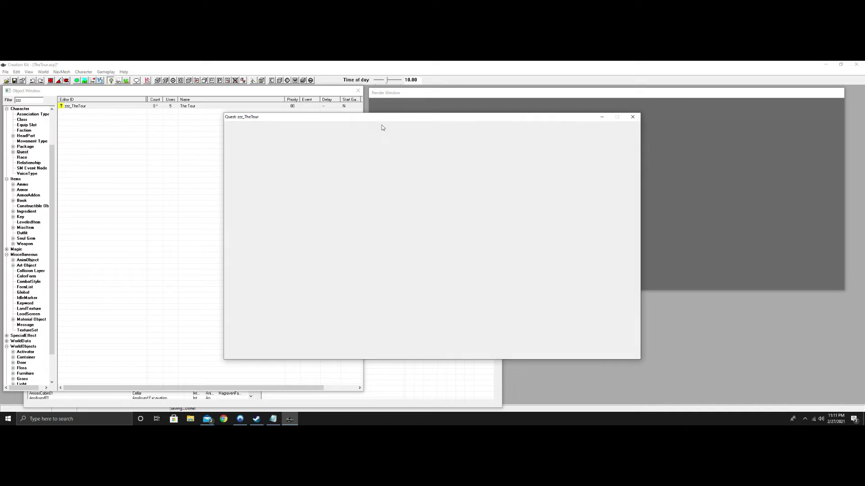
pyautogui.click(248, 163)
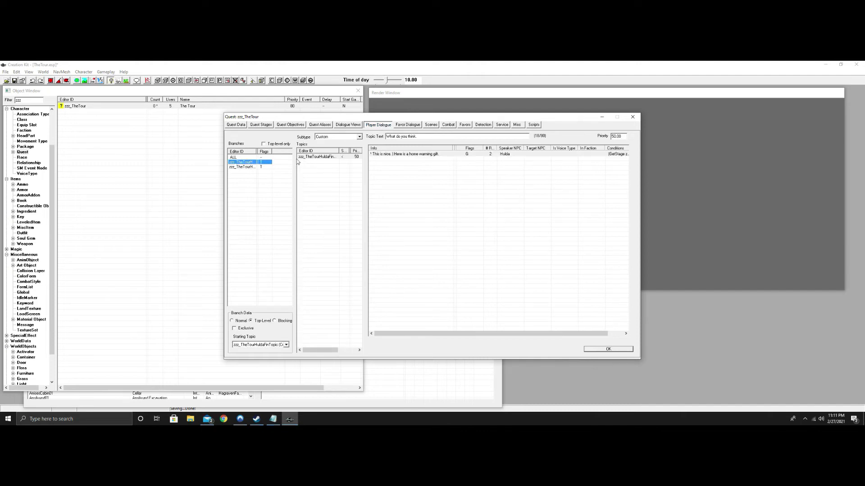
pyautogui.doubleClick(435, 156)
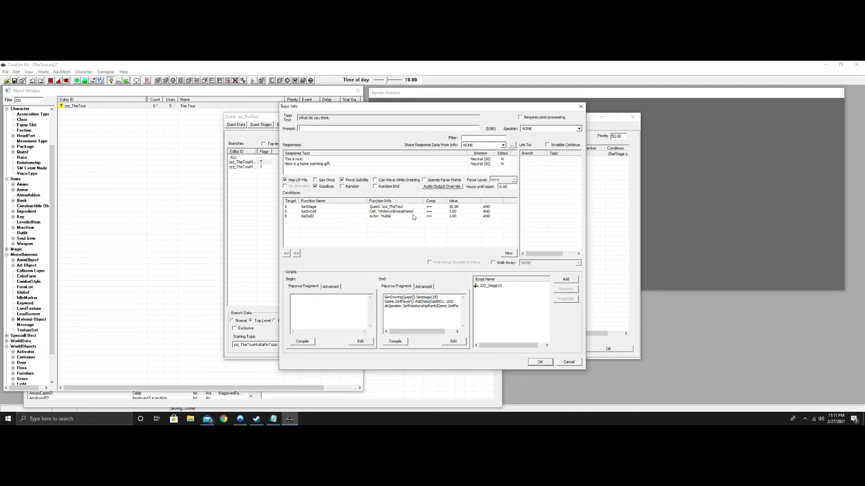
pyautogui.click(573, 363)
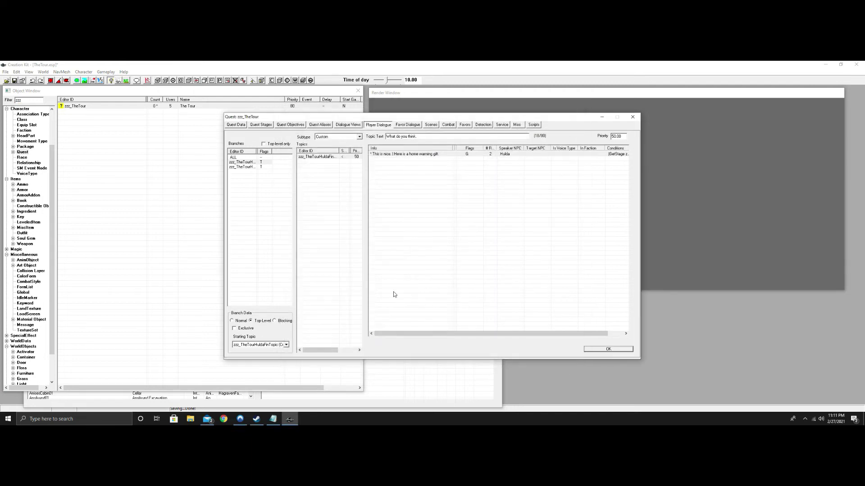
pyautogui.click(254, 167)
pyautogui.click(323, 161)
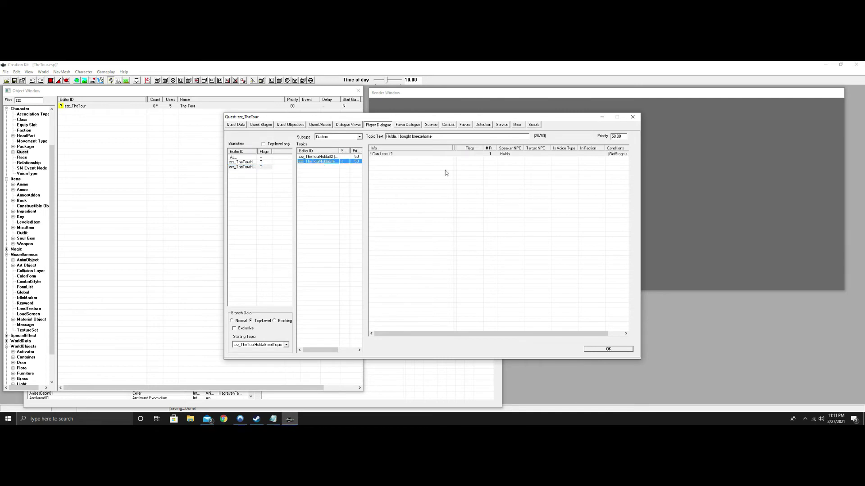
pyautogui.doubleClick(433, 155)
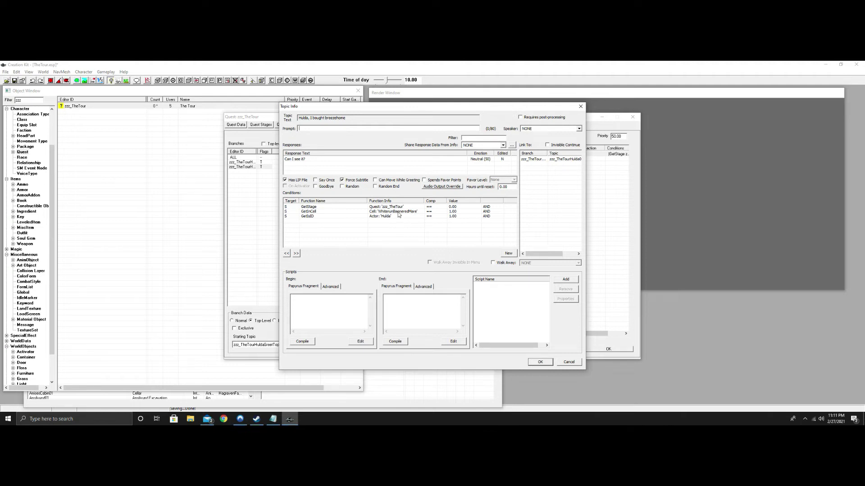
pyautogui.click(568, 363)
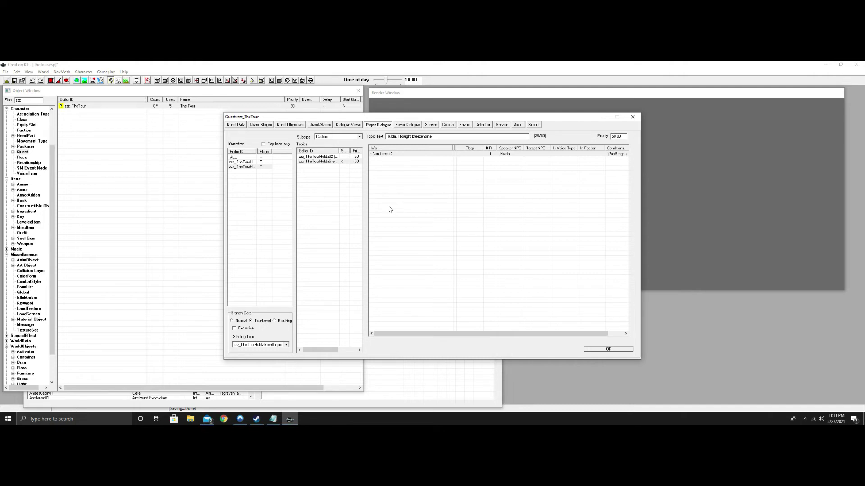
# - Check the quest's stages, confirm the quest, and save the plugin
pyautogui.click(268, 126)
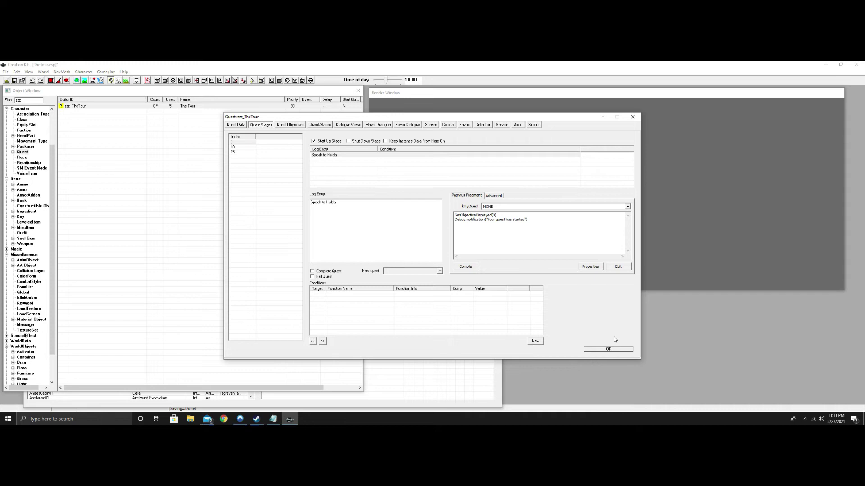
pyautogui.click(611, 349)
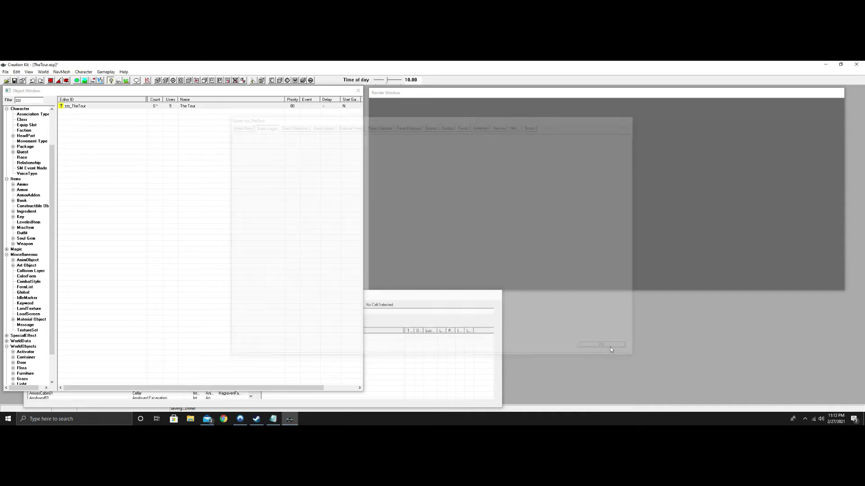
pyautogui.click(15, 80)
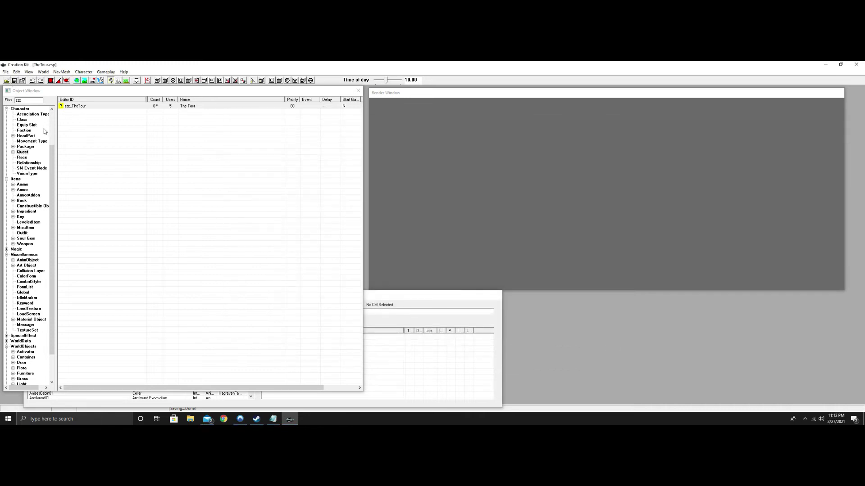
# - Filter the Book objects for note and duplicate the DA14SamNote record
pyautogui.moveTo(27, 101); pyautogui.dragTo(11, 102)
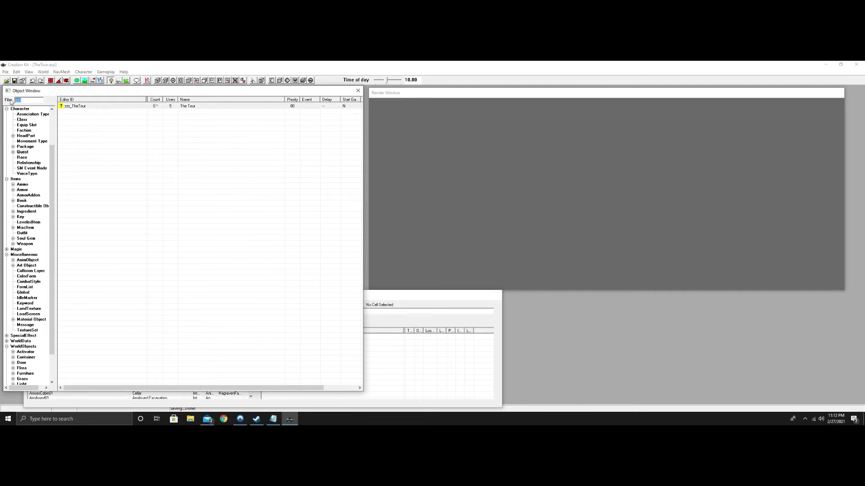
pyautogui.write('note')
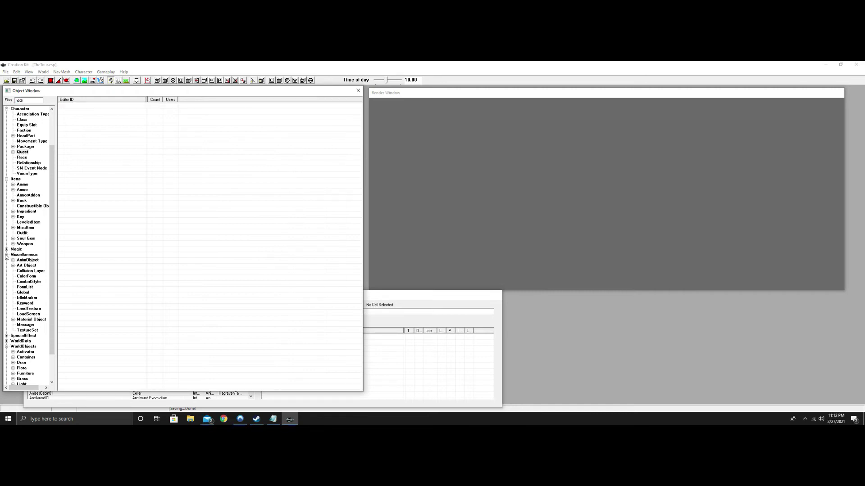
pyautogui.click(21, 200)
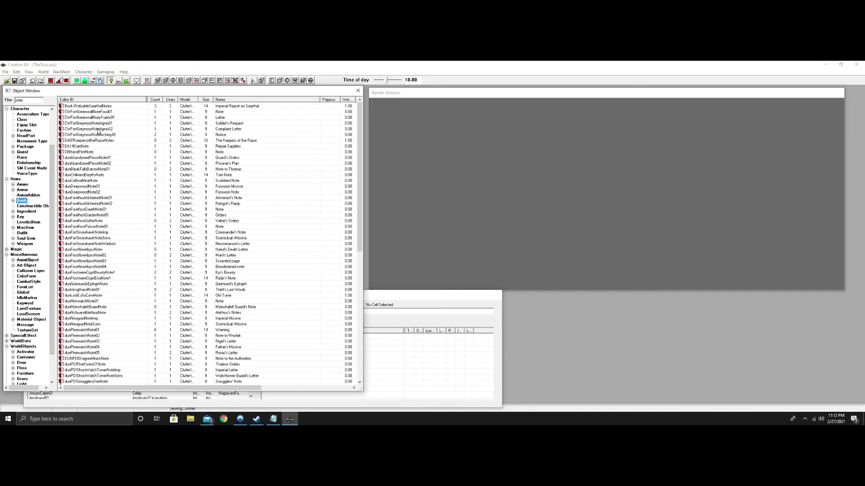
pyautogui.click(97, 146)
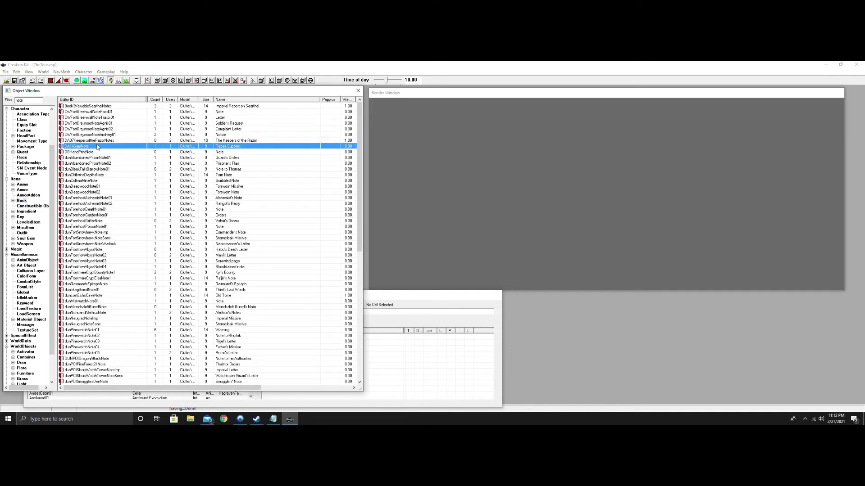
pyautogui.doubleClick(97, 146)
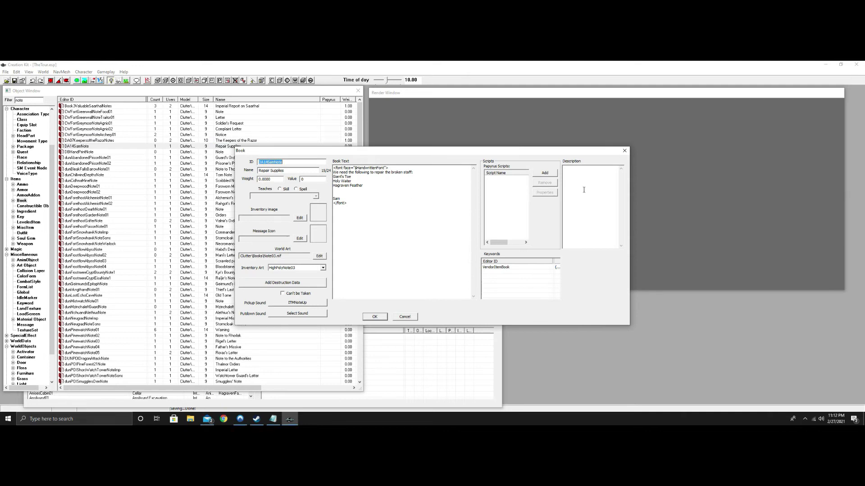
pyautogui.click(404, 317)
pyautogui.click(92, 147)
pyautogui.rightClick(92, 147)
pyautogui.click(95, 164)
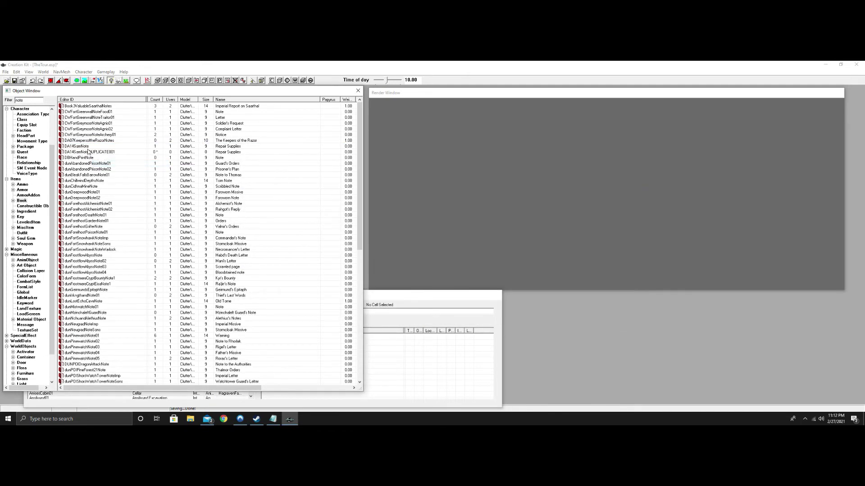
# - Open the duplicated note and set its ID to zzz_Note and its name to Note
pyautogui.click(93, 153)
pyautogui.doubleClick(93, 153)
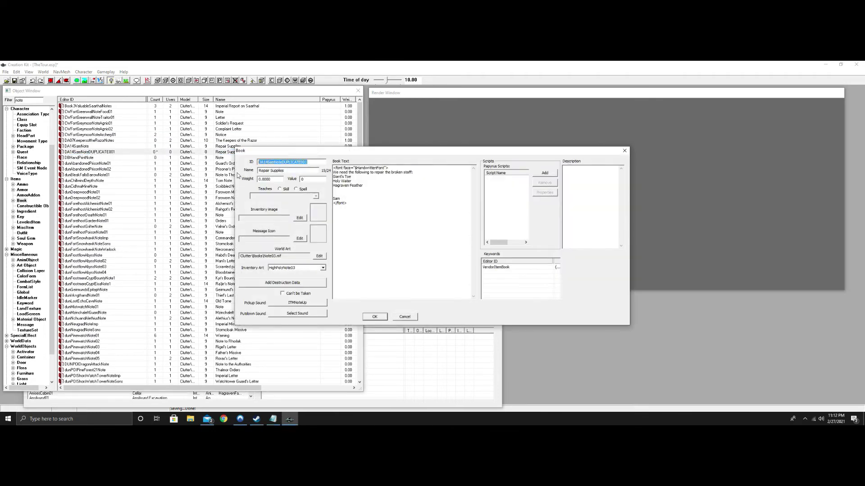
pyautogui.write('zzz_Note')
pyautogui.press('Tab')
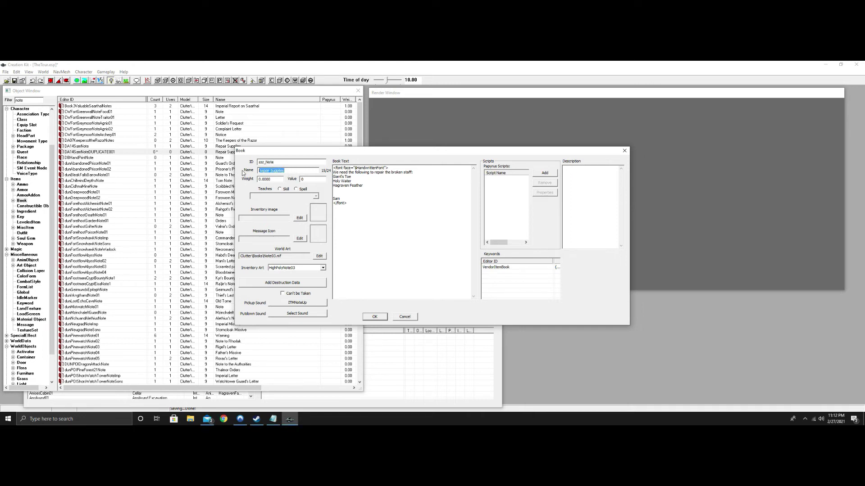
pyautogui.write('Note')
# - Replace the repair supplies list in the book text with "Talk to Hulda" and confirm the note, ignoring spelling suggestions and renaming without creating a new form
pyautogui.moveTo(363, 186); pyautogui.dragTo(334, 172)
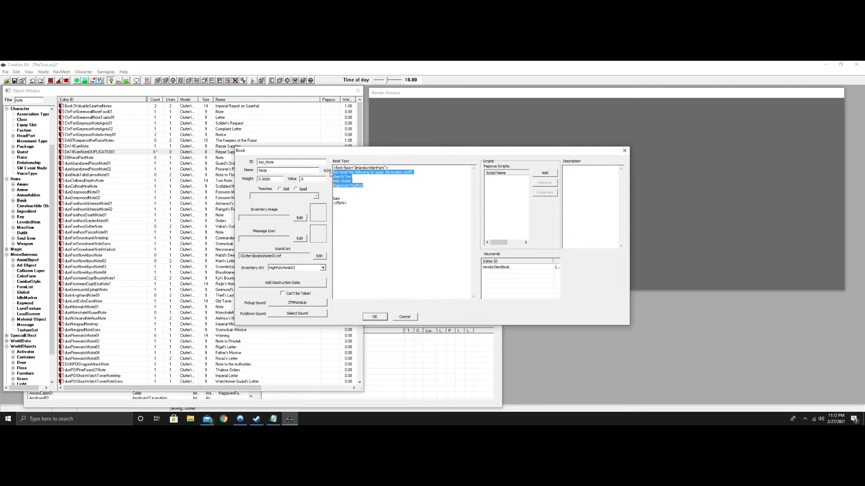
pyautogui.write('Ta')
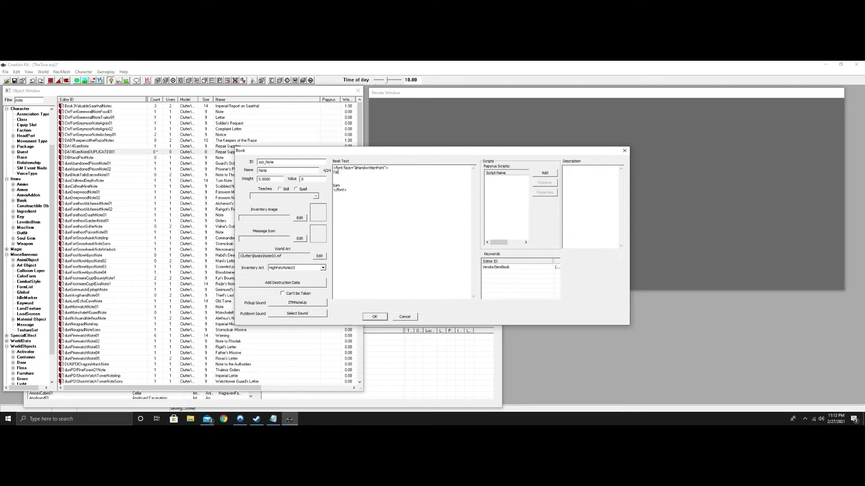
pyautogui.write('lk to Hulda')
pyautogui.click(374, 316)
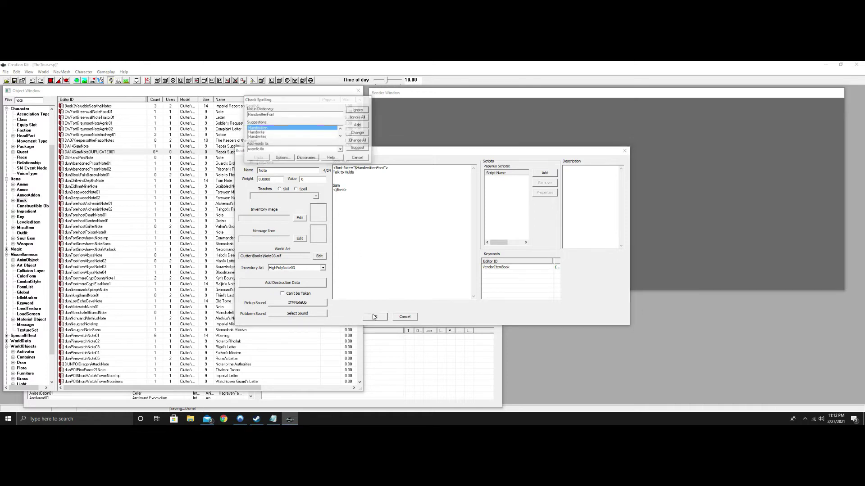
pyautogui.click(356, 110)
pyautogui.click(356, 110)
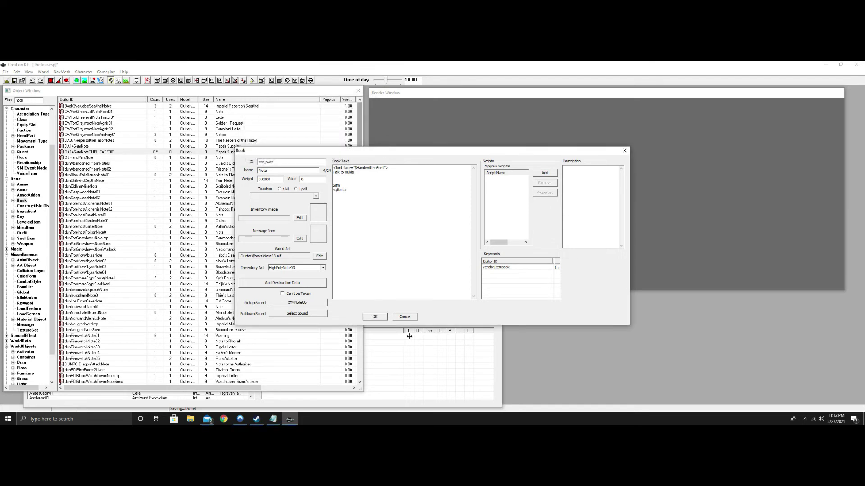
pyautogui.click(374, 317)
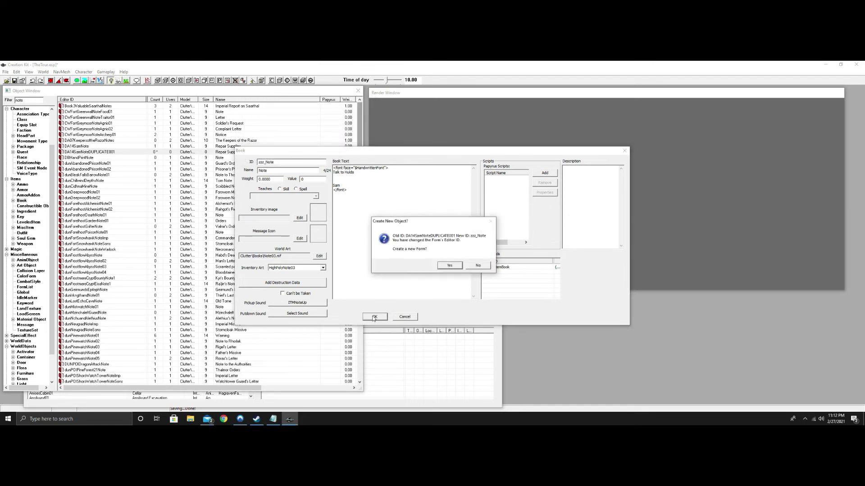
pyautogui.click(480, 268)
pyautogui.click(455, 265)
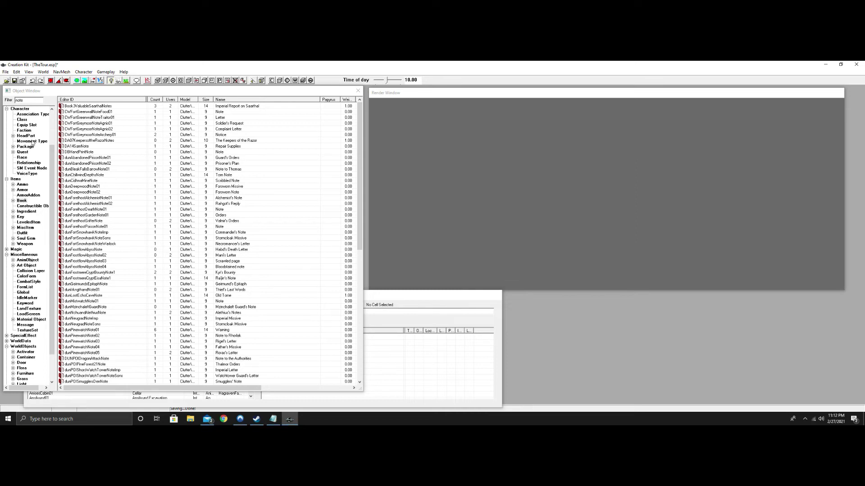
# - Filter the Book objects for zzz and attach the DefaultOnReadSetQuestStageNotAlias script to zzz_Note
pyautogui.doubleClick(26, 100)
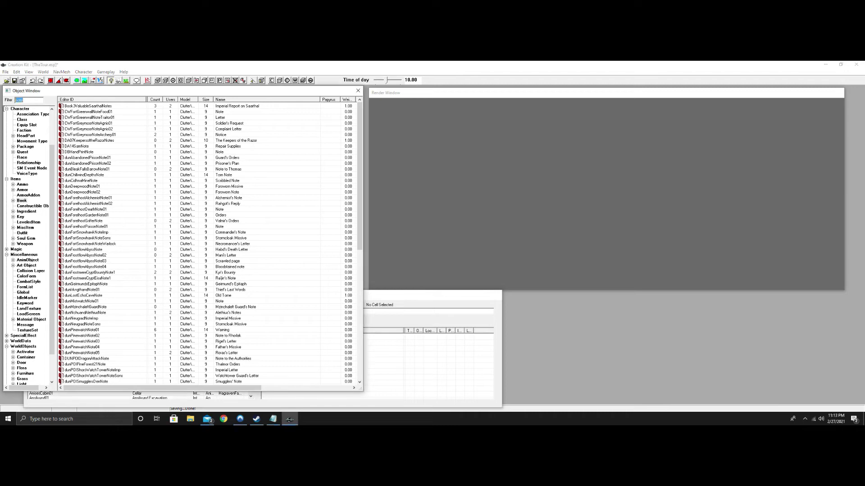
pyautogui.write('zzz')
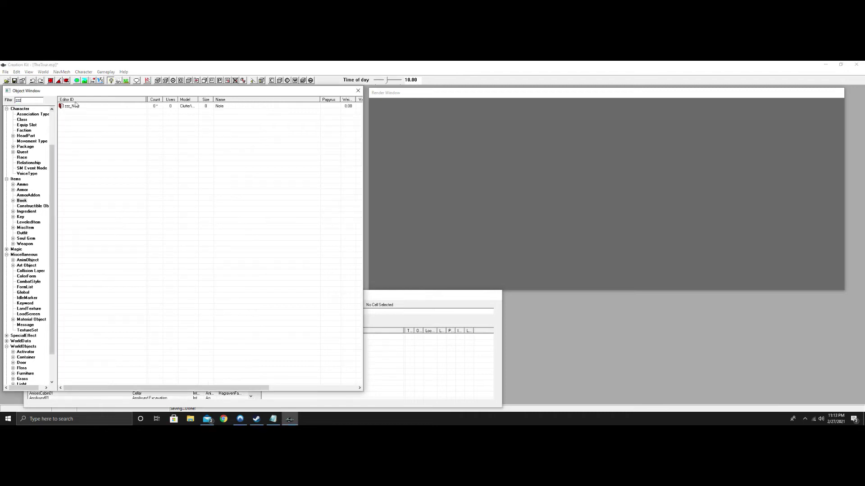
pyautogui.click(78, 107)
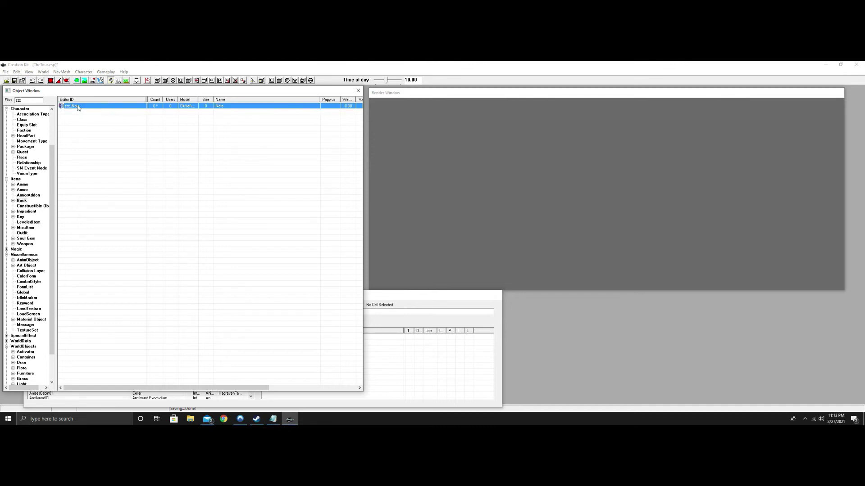
pyautogui.doubleClick(78, 107)
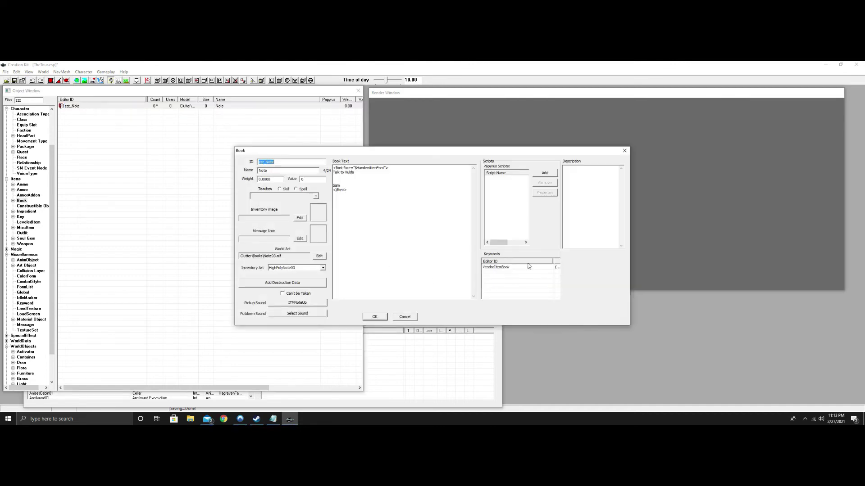
pyautogui.click(547, 173)
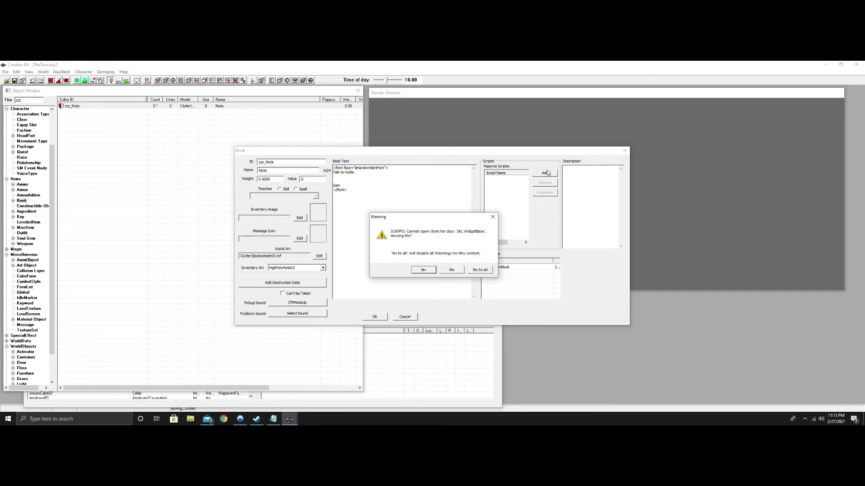
pyautogui.click(487, 269)
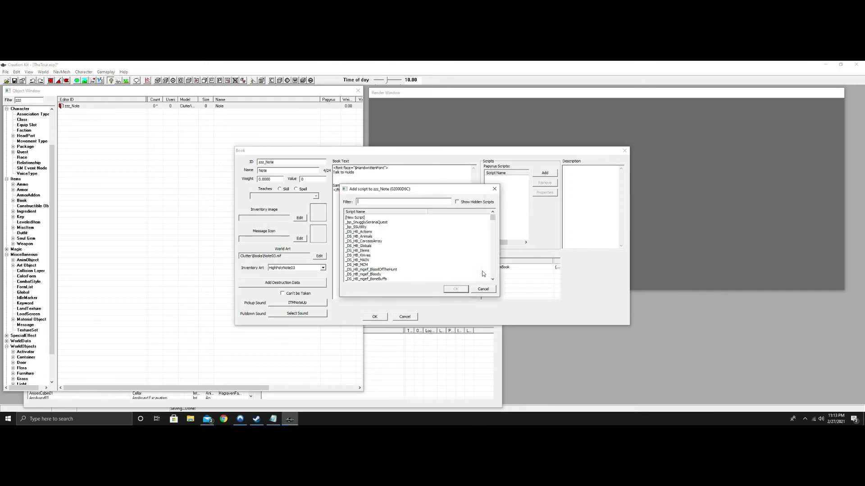
pyautogui.write('onre')
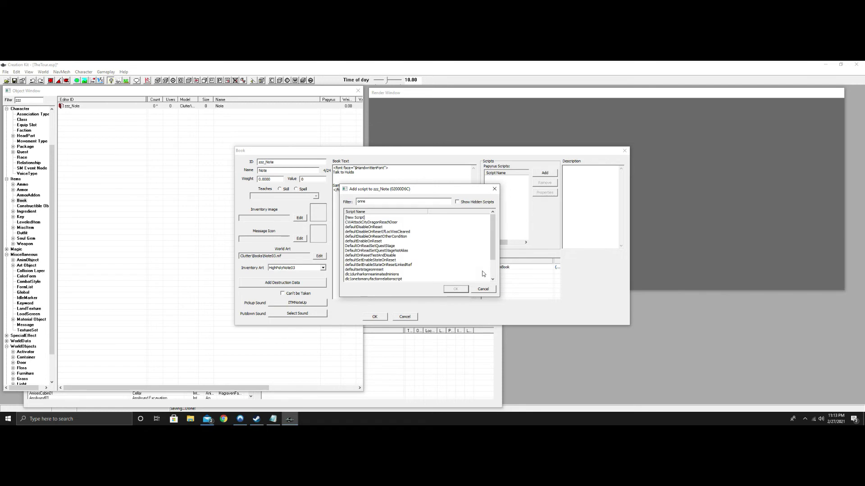
pyautogui.write('ad')
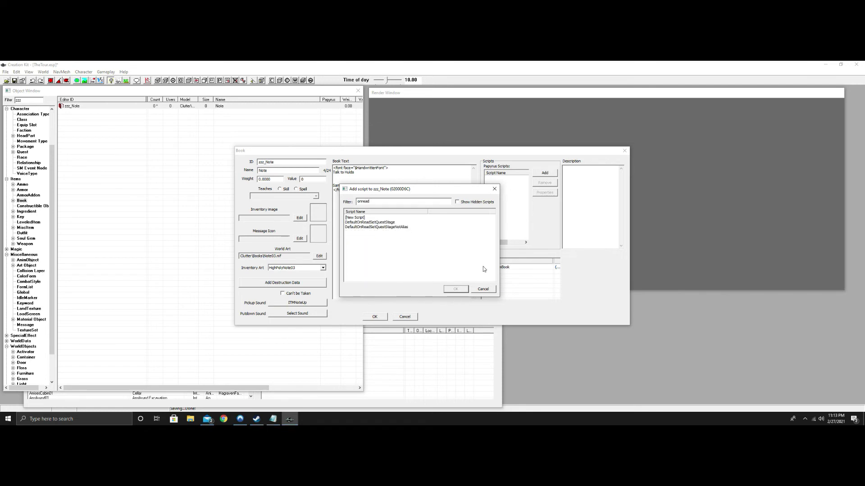
pyautogui.click(395, 227)
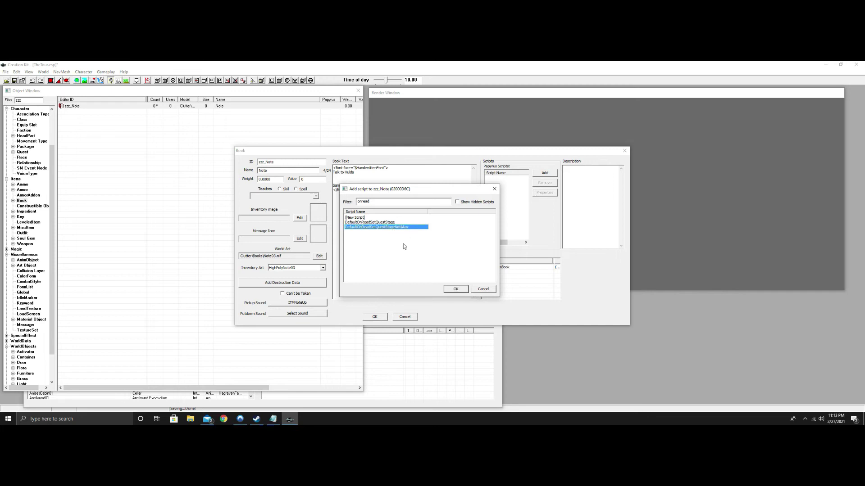
pyautogui.click(455, 289)
# - Set the myQuest property of the note's script to zzz_TheTour
pyautogui.click(505, 180)
pyautogui.rightClick(505, 182)
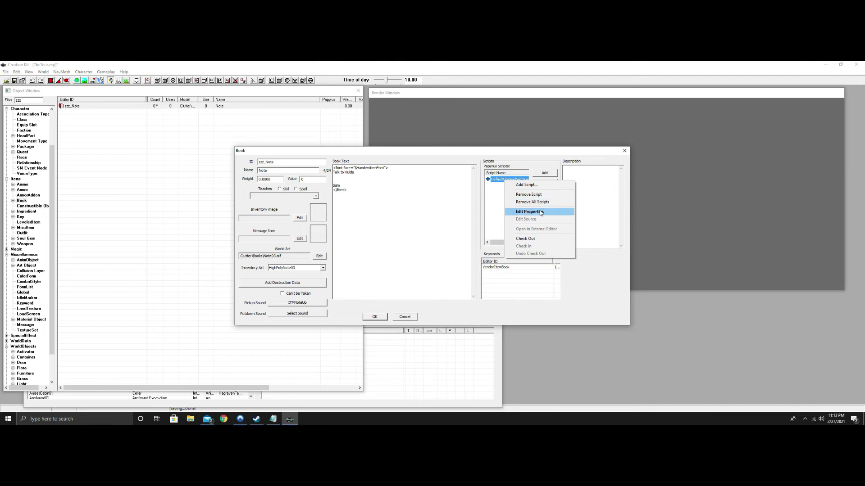
pyautogui.click(542, 211)
pyautogui.click(301, 136)
pyautogui.click(458, 137)
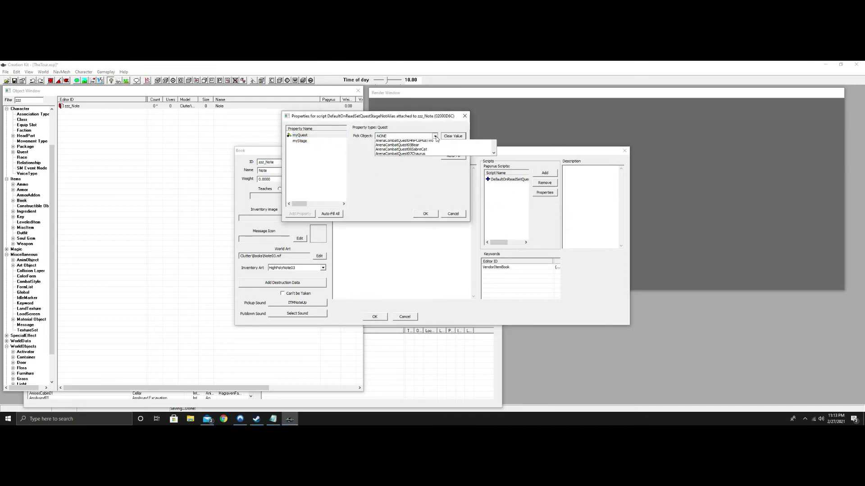
pyautogui.click(435, 136)
pyautogui.press('z')
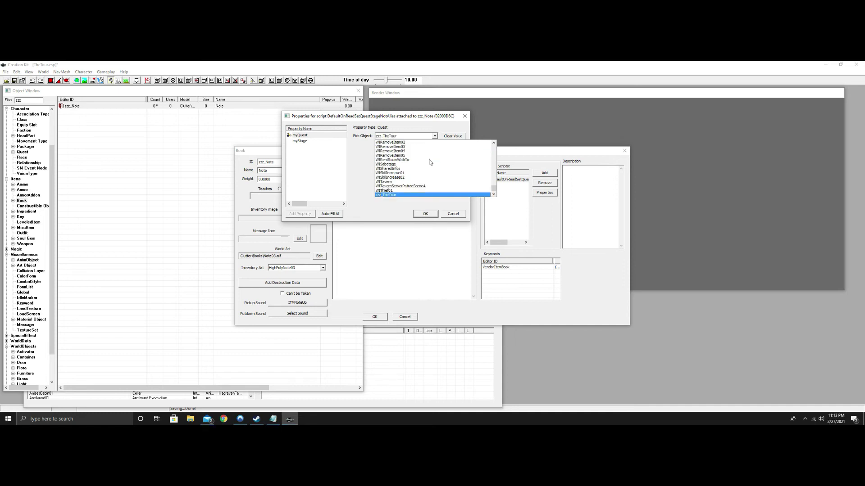
pyautogui.click(404, 195)
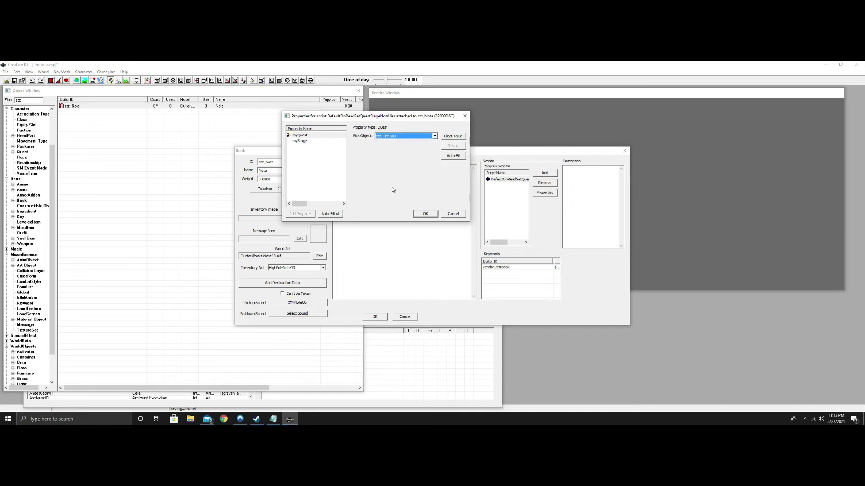
# - Give the script's myStage property an explicit value of 0, then confirm the properties and the note
pyautogui.click(305, 142)
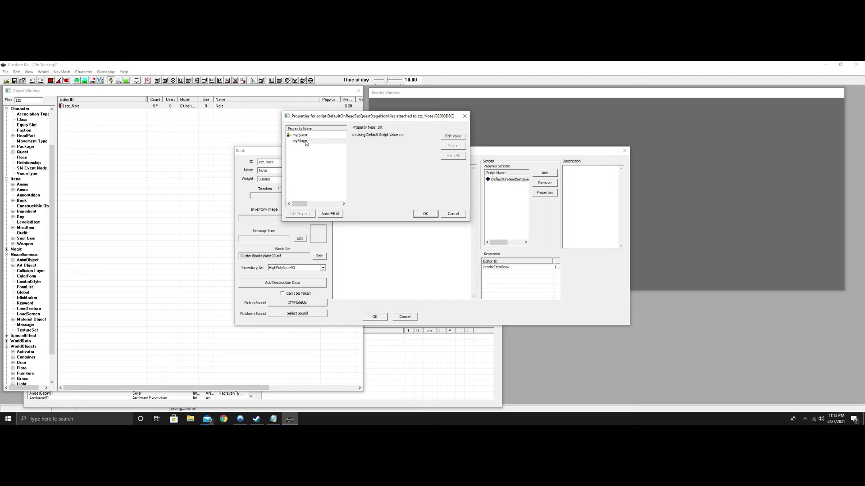
pyautogui.click(464, 137)
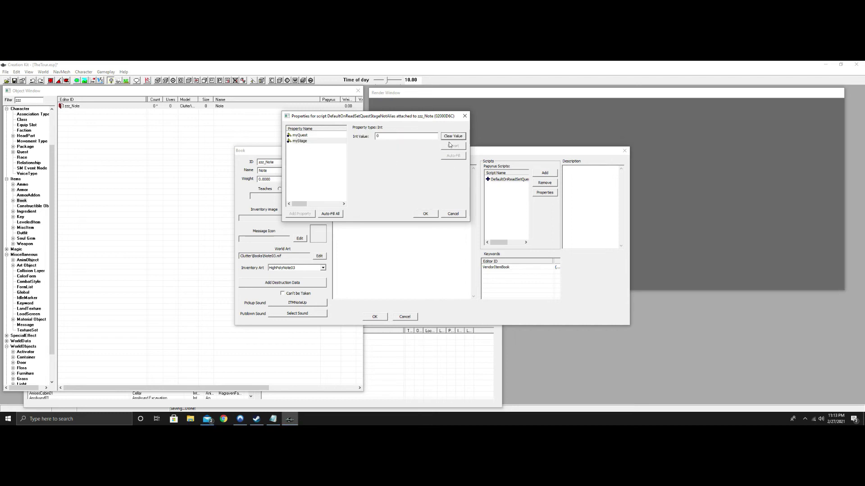
pyautogui.click(425, 214)
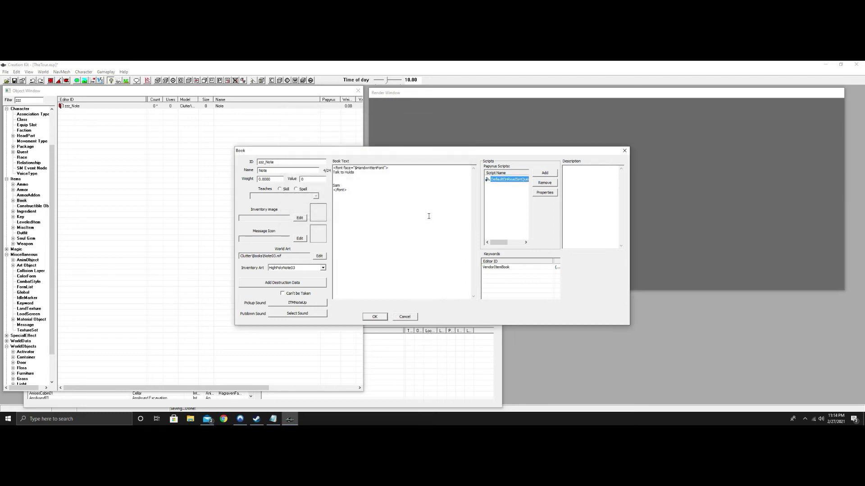
pyautogui.click(375, 317)
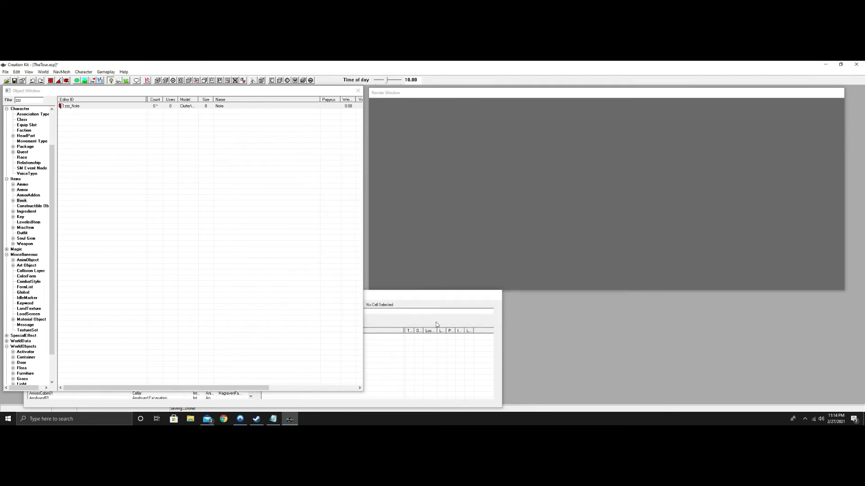
# - Load the WhiterunDrunkenHuntsman interior cell for editing and dismiss all its load warnings
pyautogui.moveTo(324, 295); pyautogui.dragTo(675, 296)
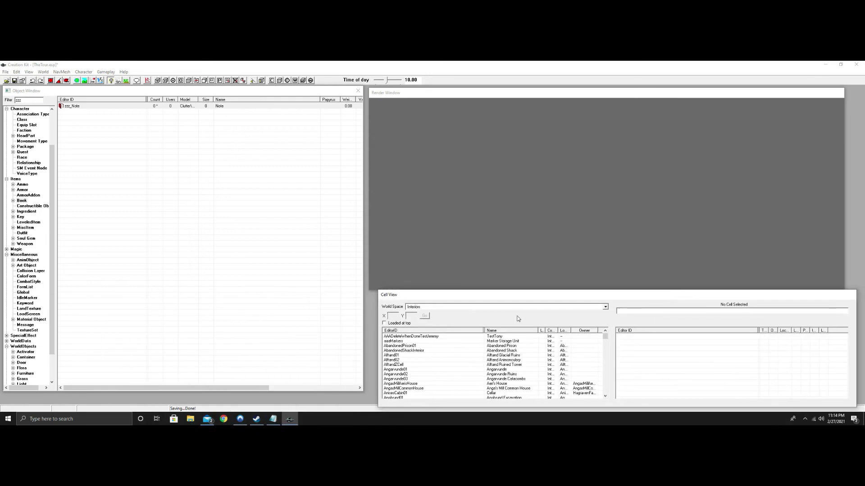
pyautogui.click(499, 351)
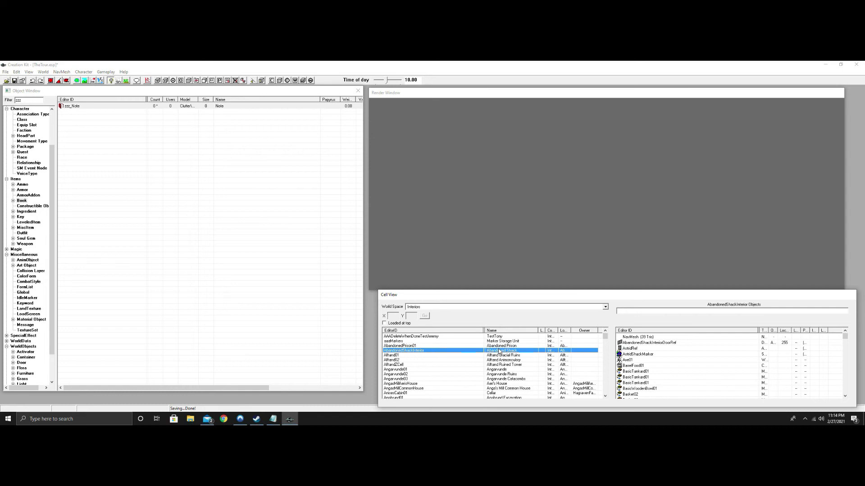
pyautogui.write('whit')
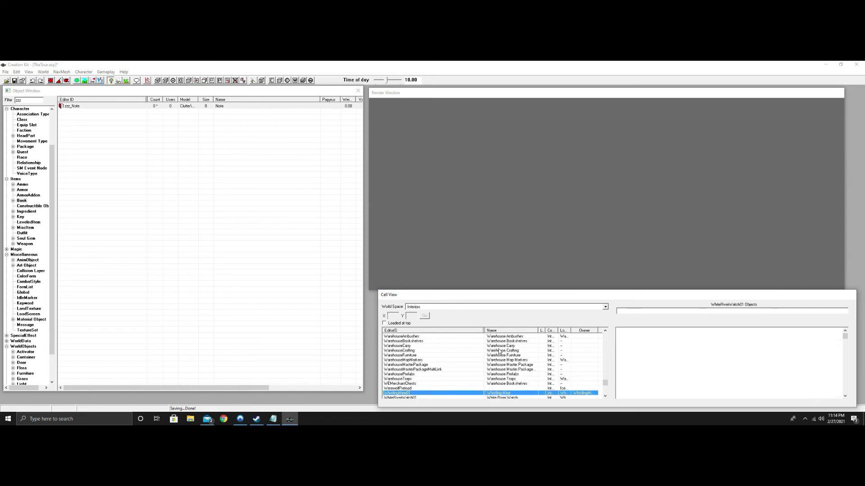
pyautogui.scroll(-10, 417, 386)
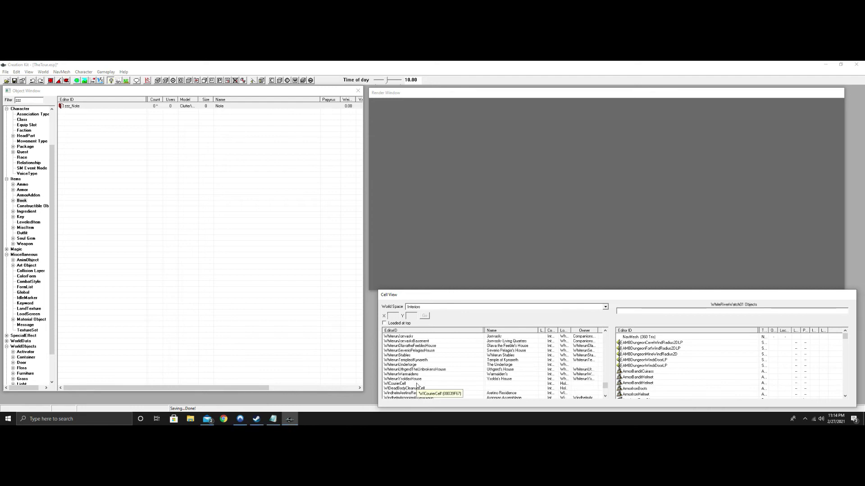
pyautogui.scroll(4, 417, 386)
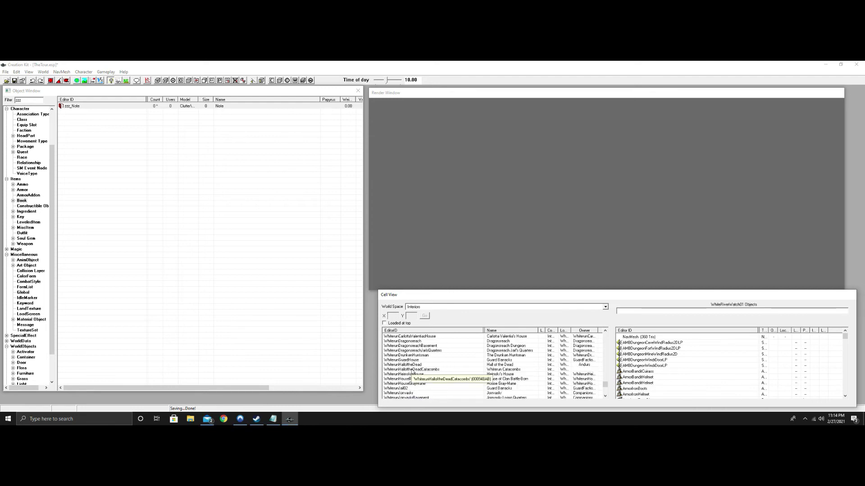
pyautogui.scroll(2, 413, 376)
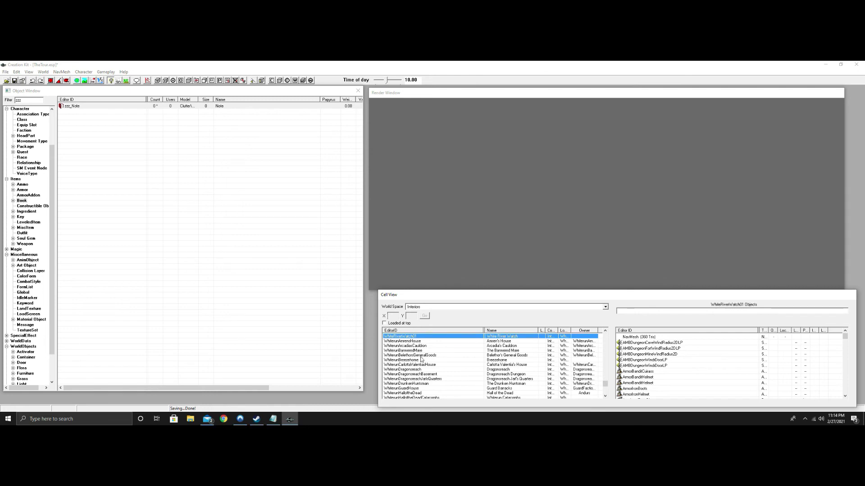
pyautogui.click(422, 384)
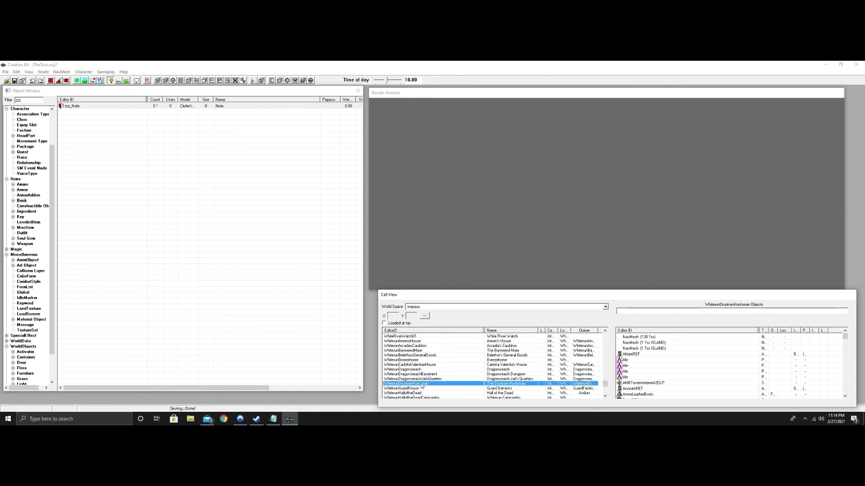
pyautogui.click(479, 274)
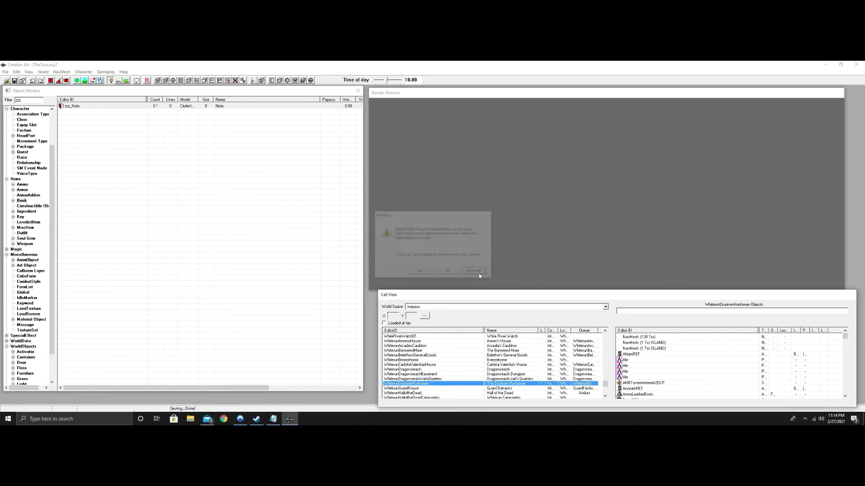
# - Place zzz_Note on the shop counter near the dagger in the Drunken Huntsman and save the plugin
pyautogui.scroll(-5, 541, 257)
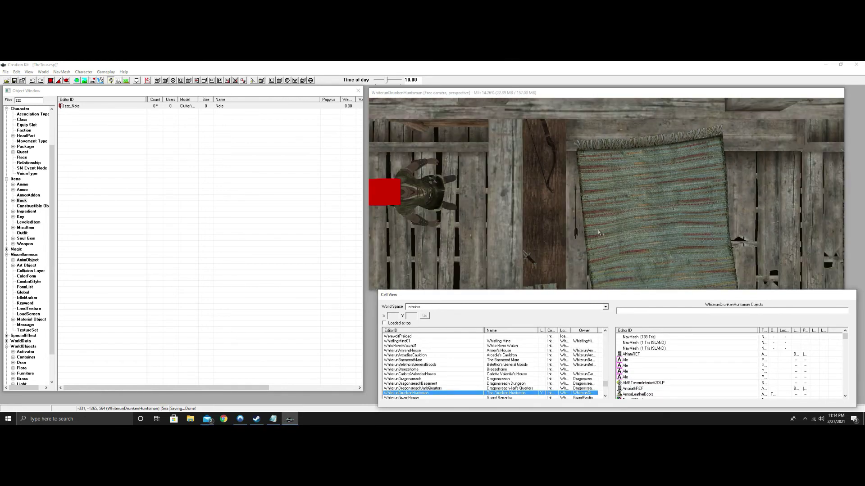
pyautogui.scroll(1, 599, 233)
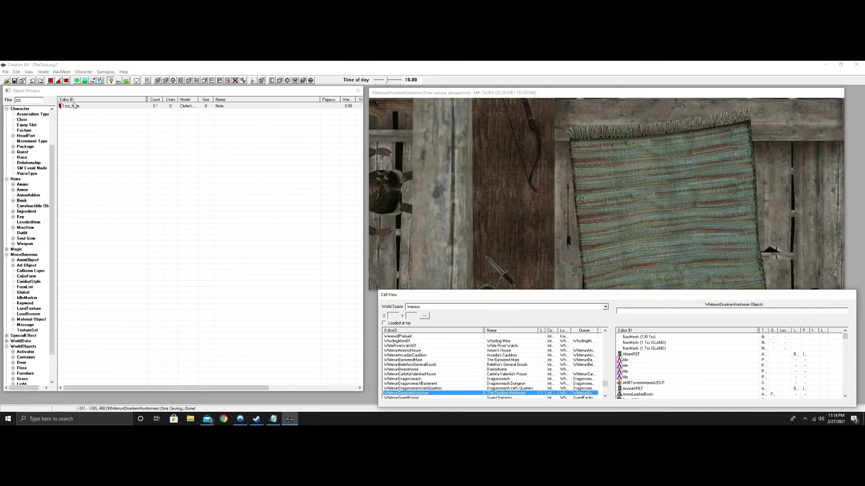
pyautogui.moveTo(80, 108); pyautogui.dragTo(515, 227)
pyautogui.keyDown('shift'); pyautogui.moveTo(514, 226); pyautogui.dragTo(477, 187, button='middle'); pyautogui.keyUp('shift')
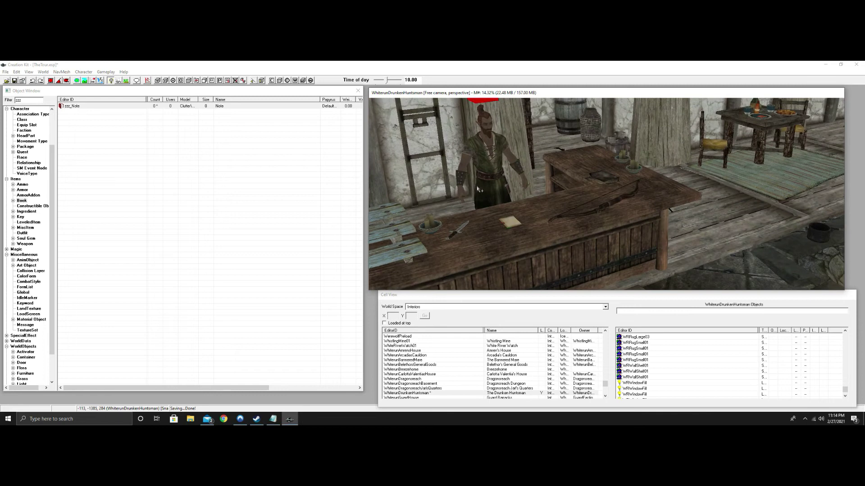
pyautogui.click(15, 81)
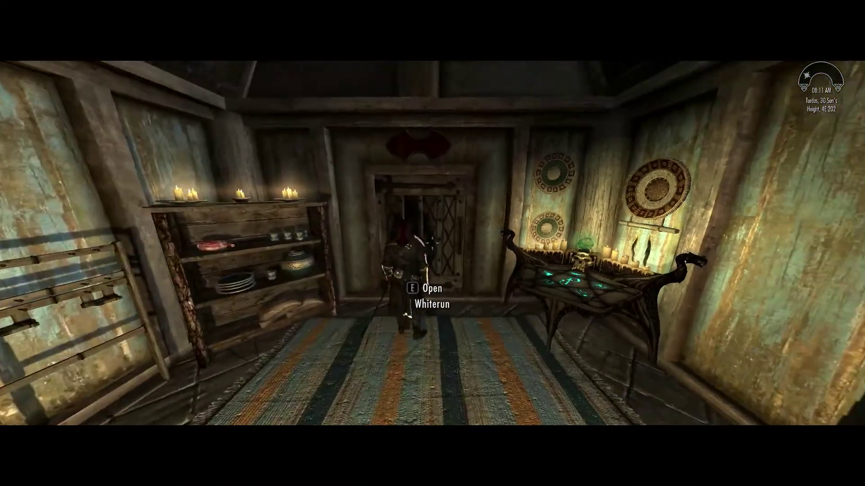
pyautogui.press('e')
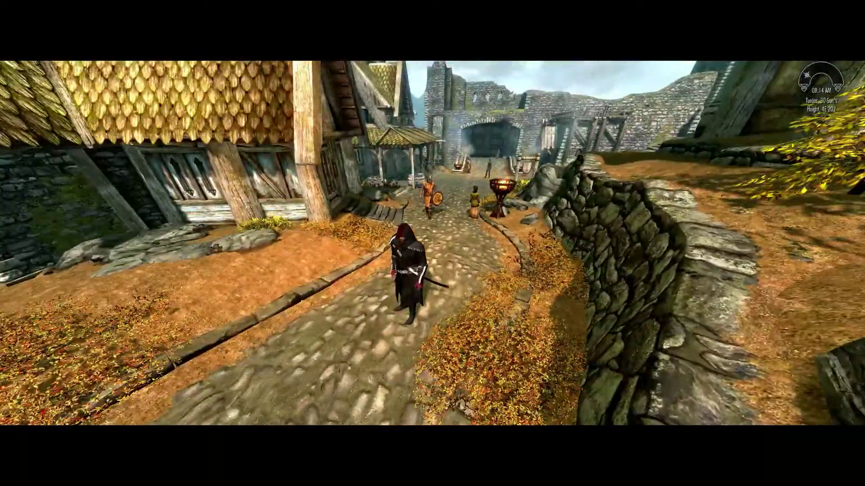
pyautogui.press('w')
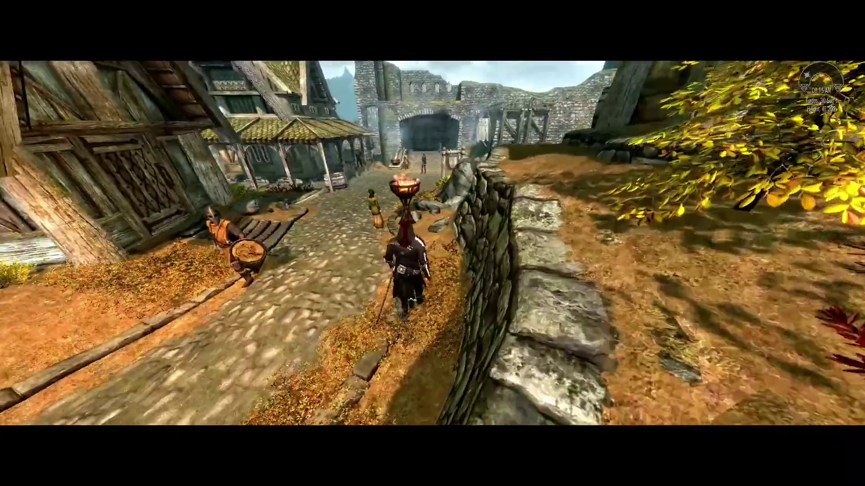
pyautogui.press('space')
pyautogui.press('w')
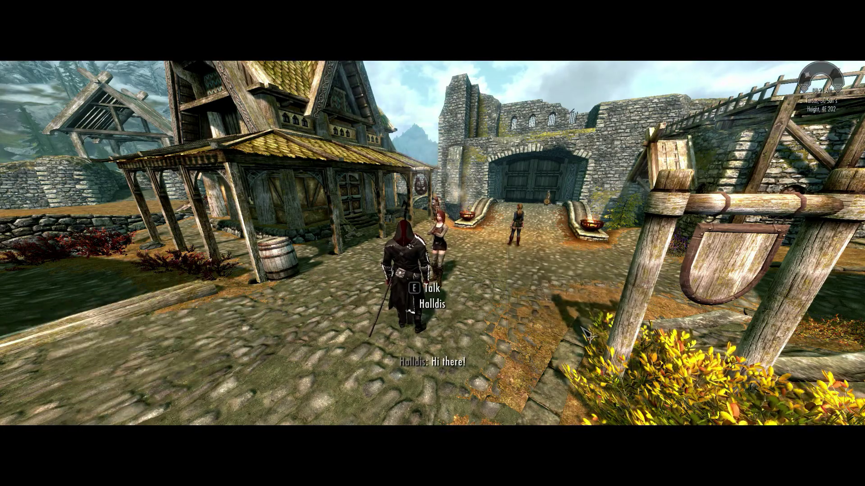
pyautogui.press('w')
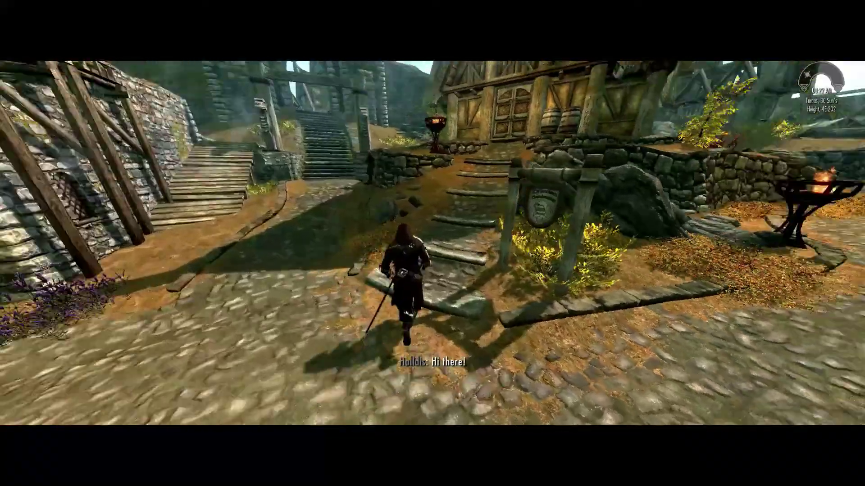
pyautogui.press('w')
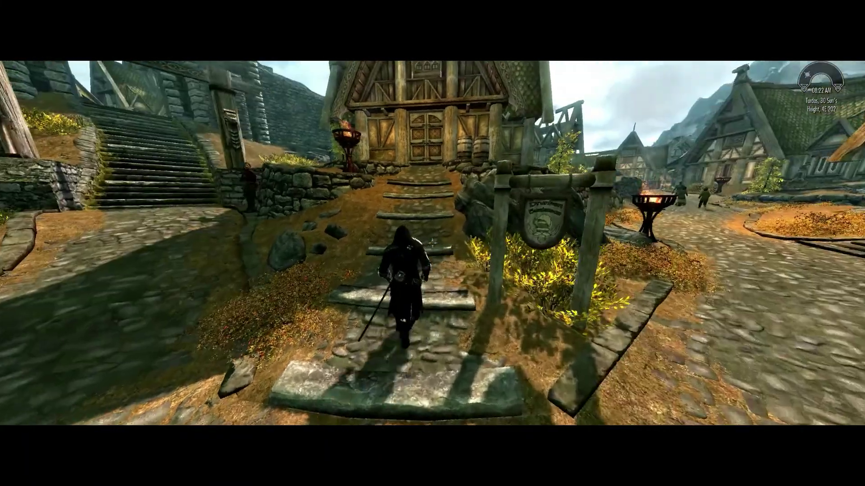
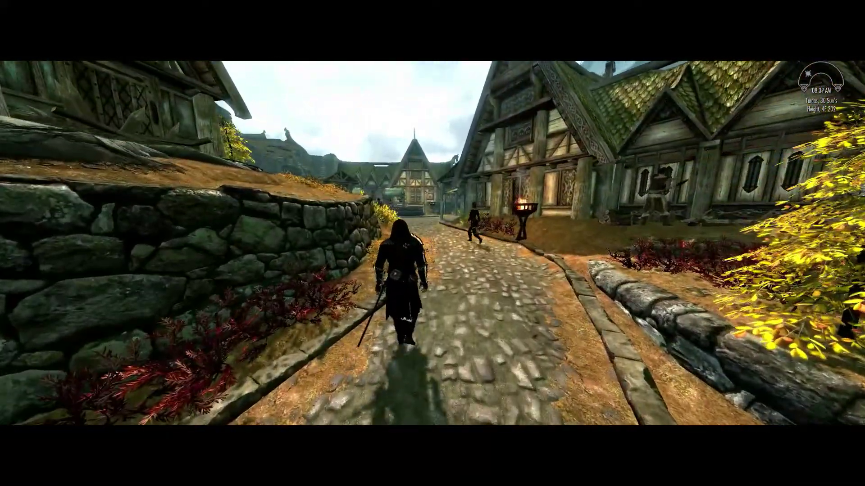
# - Check the in-game quest journal for The Tour, then close it
pyautogui.press('j')
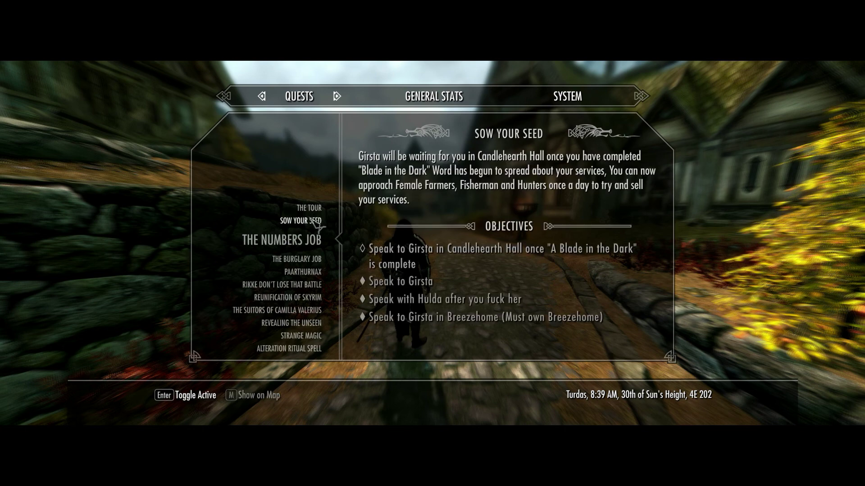
pyautogui.press('j')
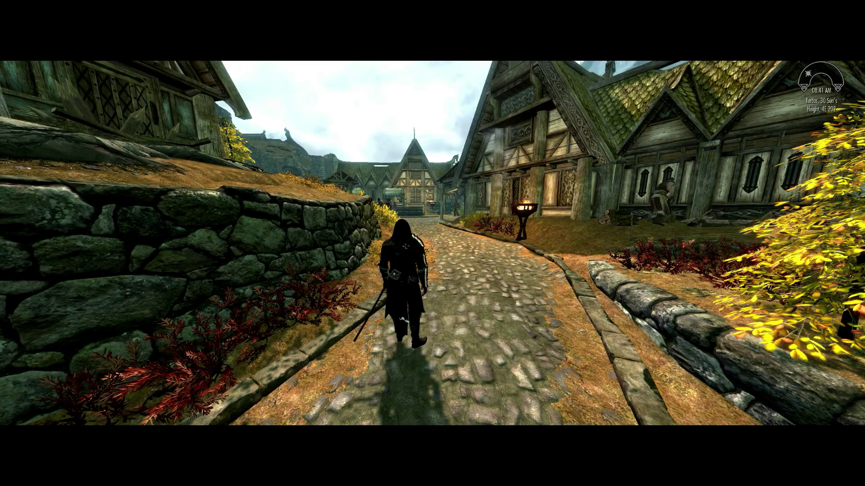
pyautogui.press('m')
pyautogui.press('l')
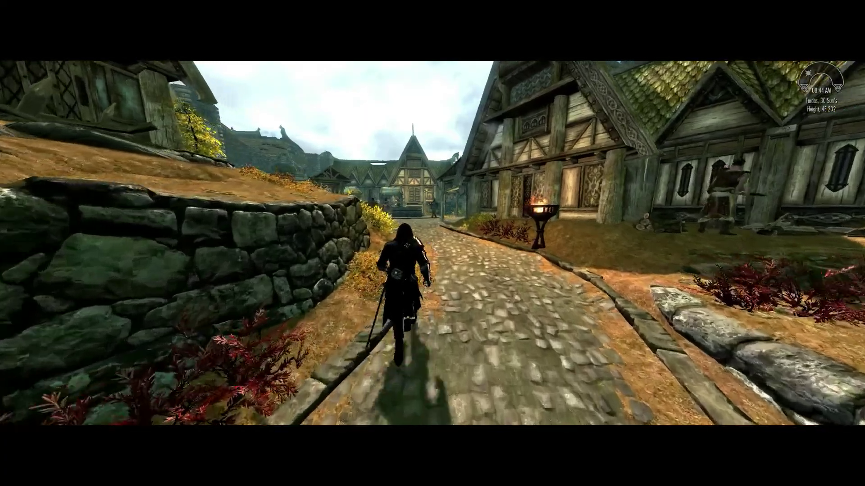
pyautogui.press('alt')
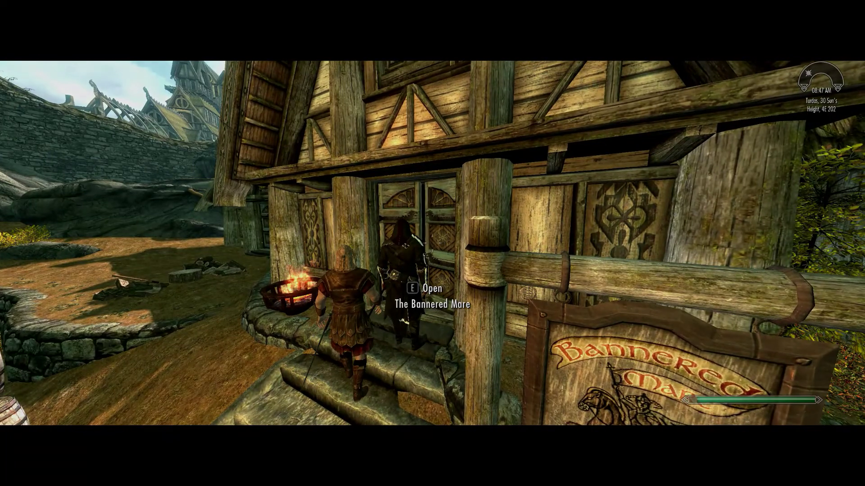
pyautogui.press('e')
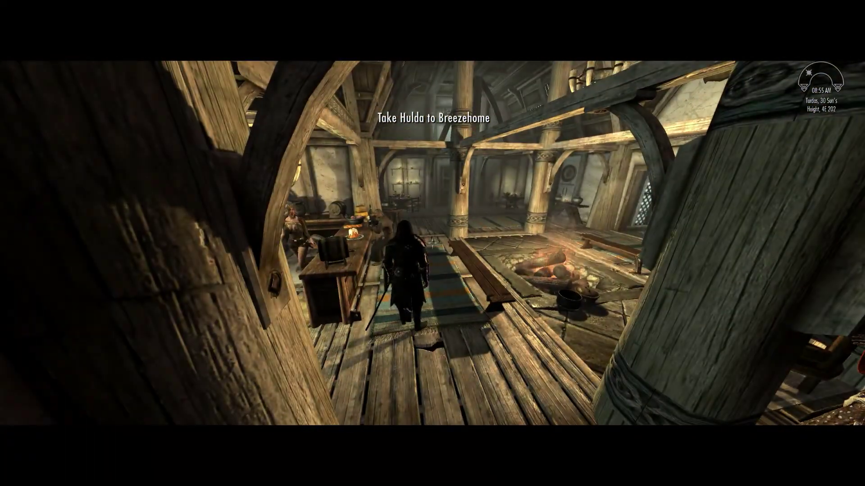
pyautogui.press('w')
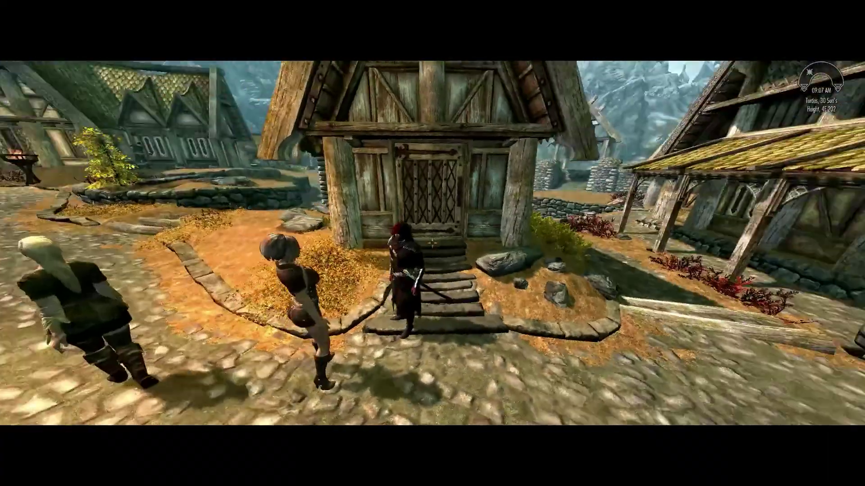
pyautogui.press('w')
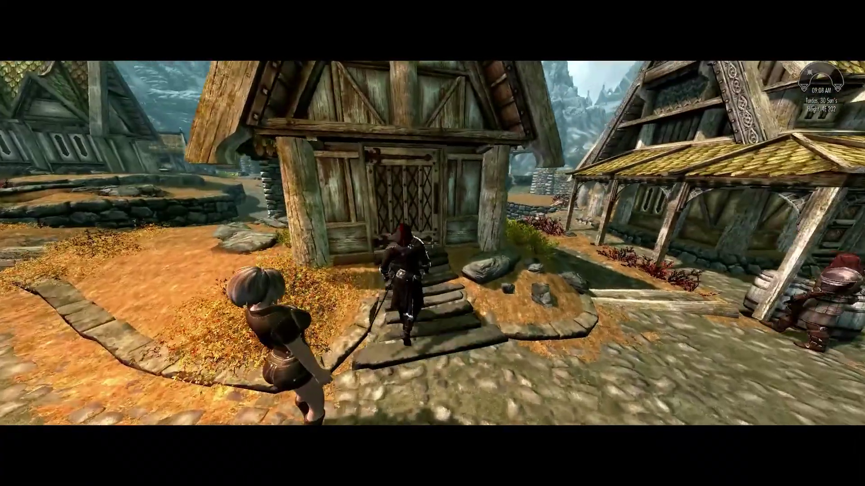
pyautogui.press('e')
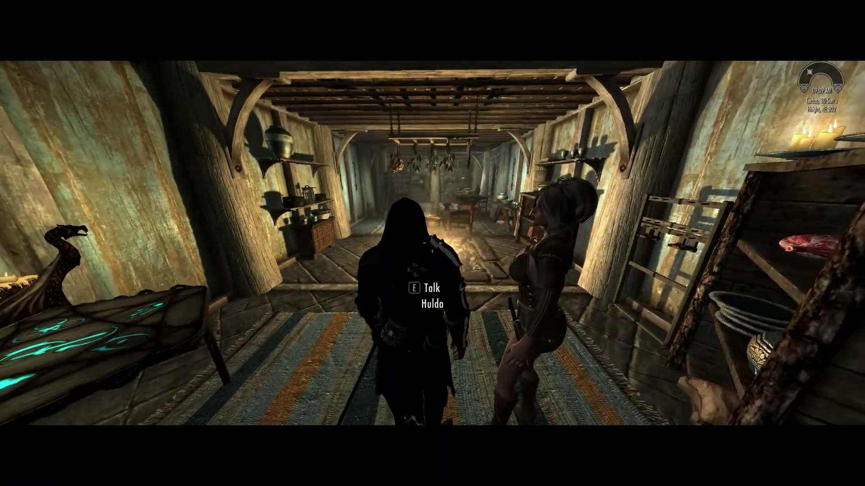
pyautogui.press('w')
pyautogui.press('w')
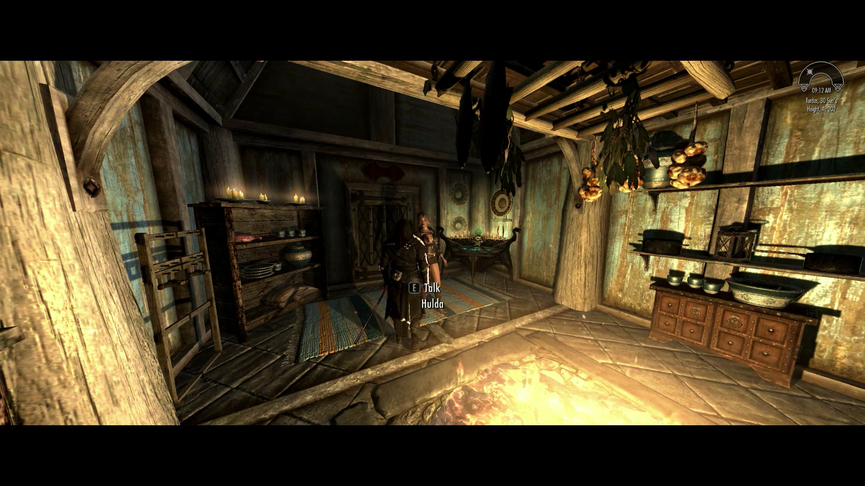
# - Talk to Hulda inside Breezehome, choose the "What do you think" line, and end the conversation
pyautogui.press('e')
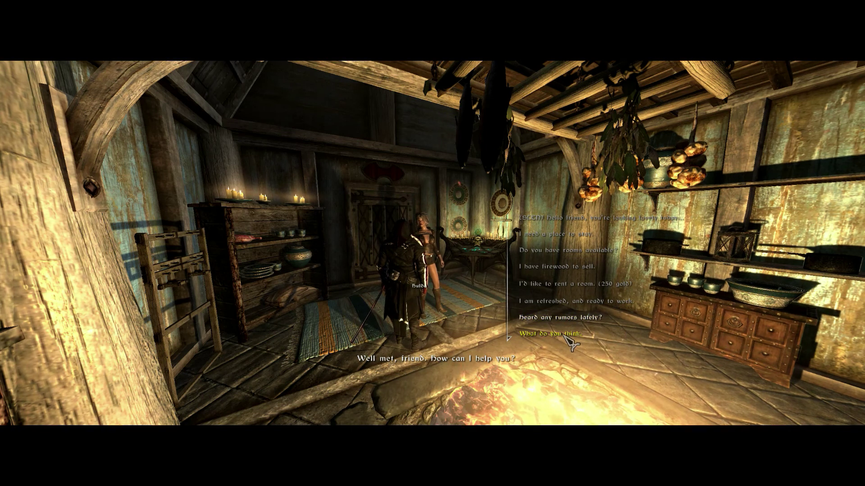
pyautogui.click(578, 318)
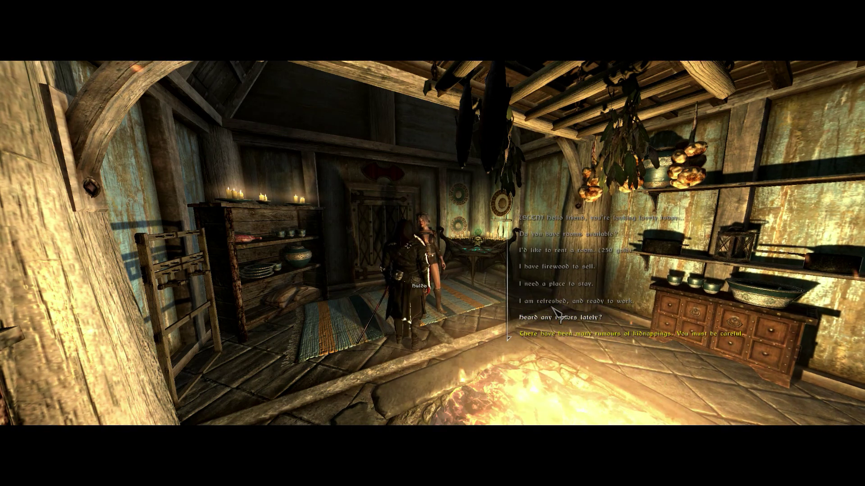
pyautogui.click(551, 302)
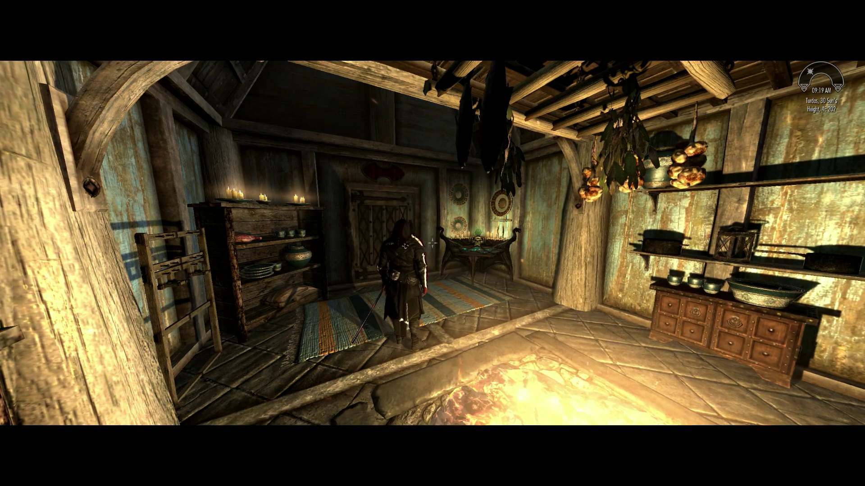
pyautogui.press('w')
pyautogui.press('w')
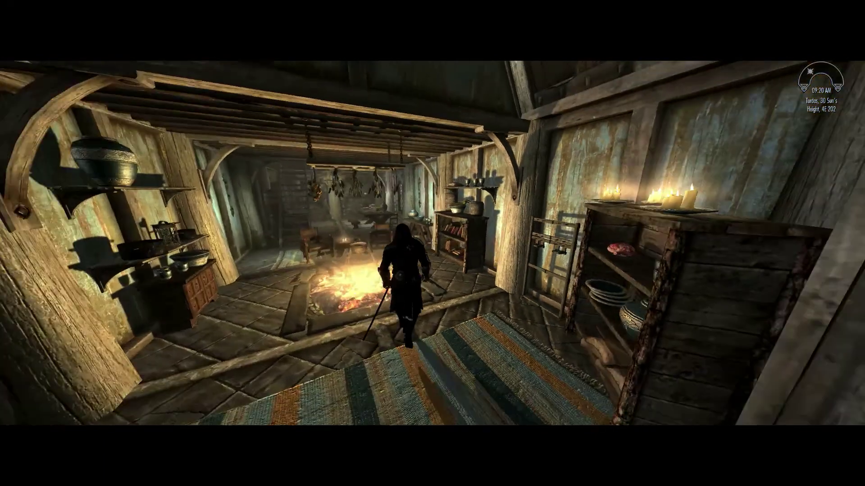